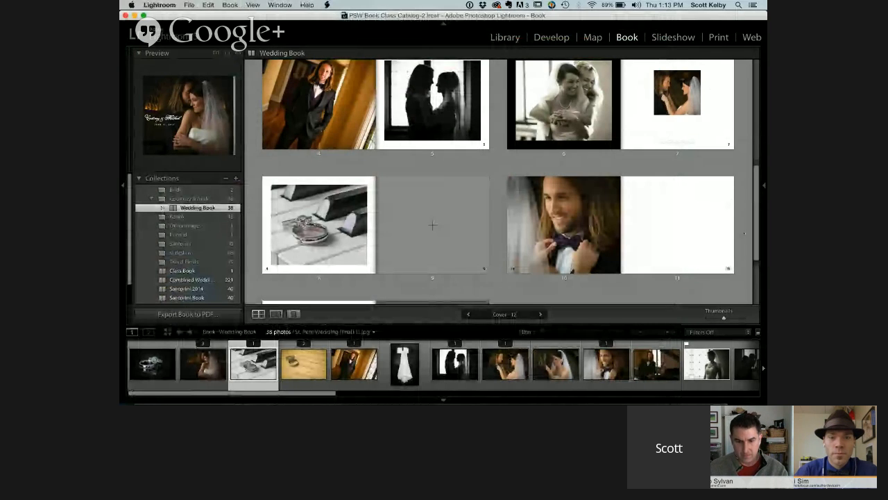
Clear the existing page layout of the wedding book
{"action": "left_click_drag", "start_coordinate": [756, 224], "coordinate": [754, 85]}
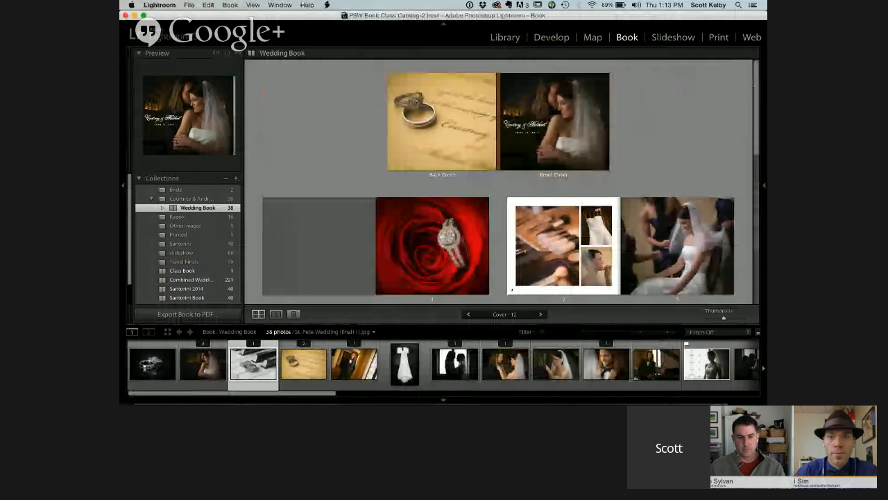
{"action": "left_click", "coordinate": [764, 186]}
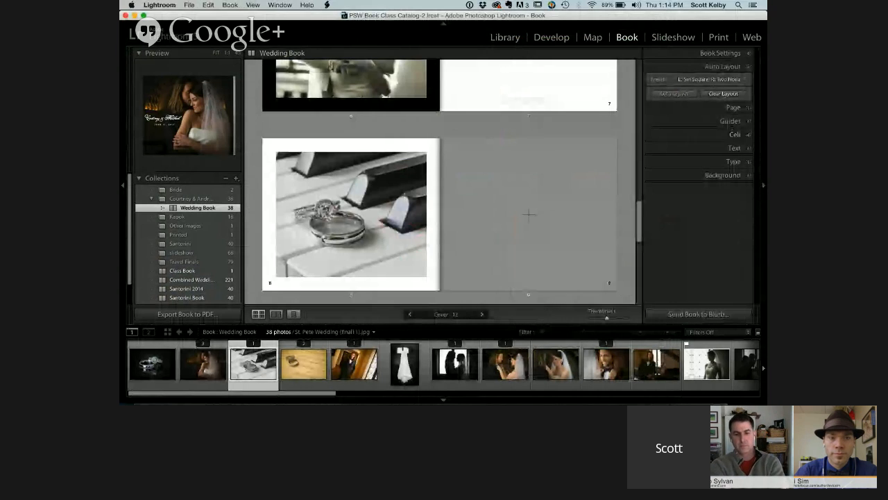
{"action": "left_click", "coordinate": [724, 93]}
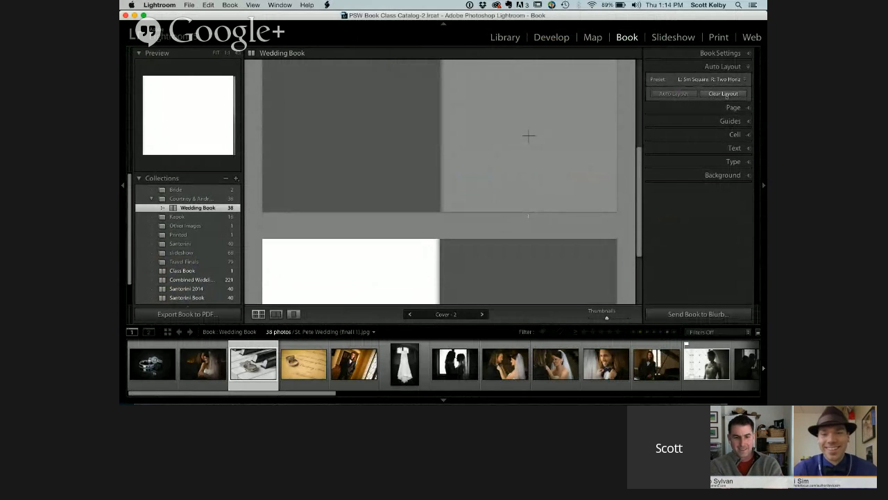
Lay out the wedding book automatically with the preset that puts a small square photo left and a full-bleed photo right
{"action": "left_click", "coordinate": [707, 79]}
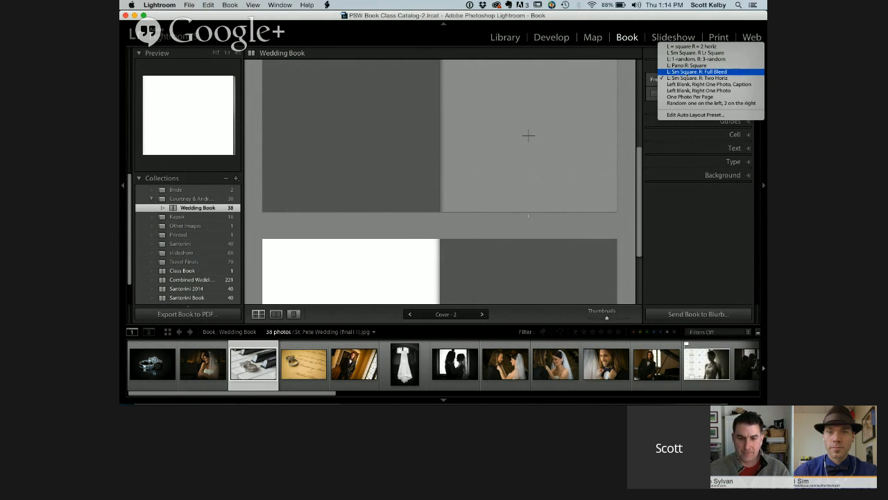
{"action": "left_click", "coordinate": [702, 71]}
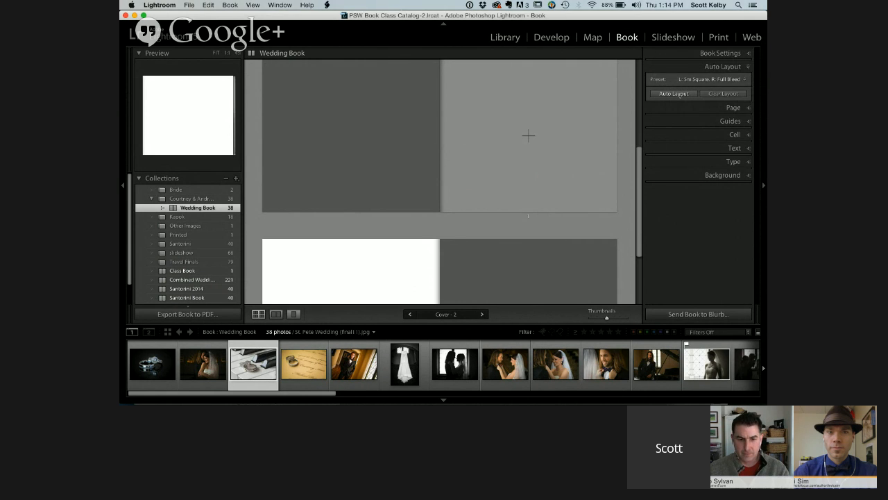
{"action": "left_click", "coordinate": [679, 93]}
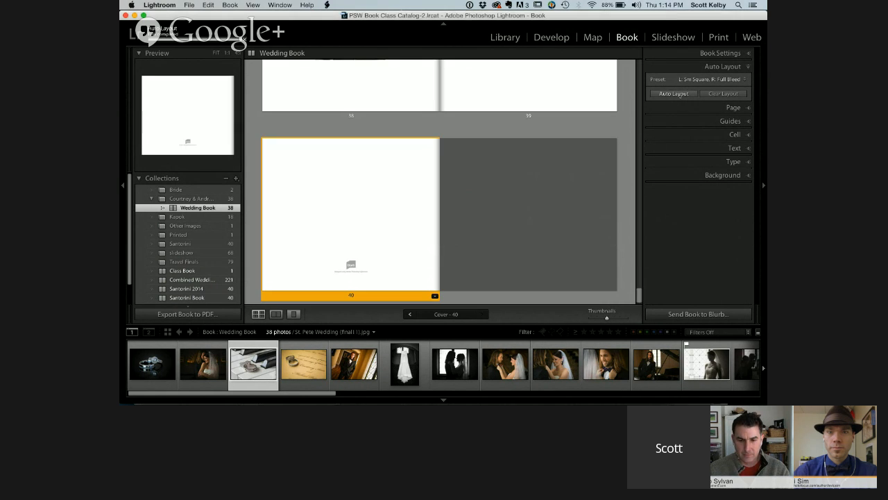
Swap the couple photo on page 2 with the rings-on-piano photo on page 3
{"action": "left_click_drag", "start_coordinate": [639, 294], "coordinate": [639, 68]}
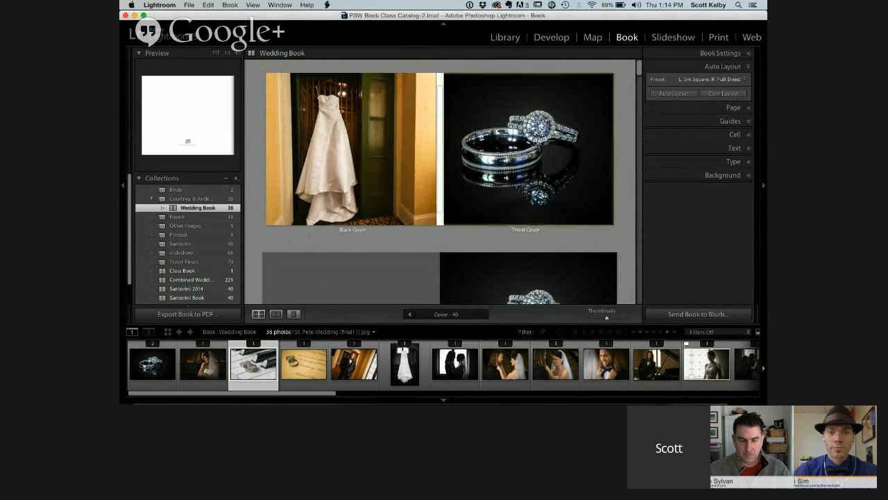
{"action": "scroll", "coordinate": [598, 162], "scroll_direction": "down", "scroll_amount": 5}
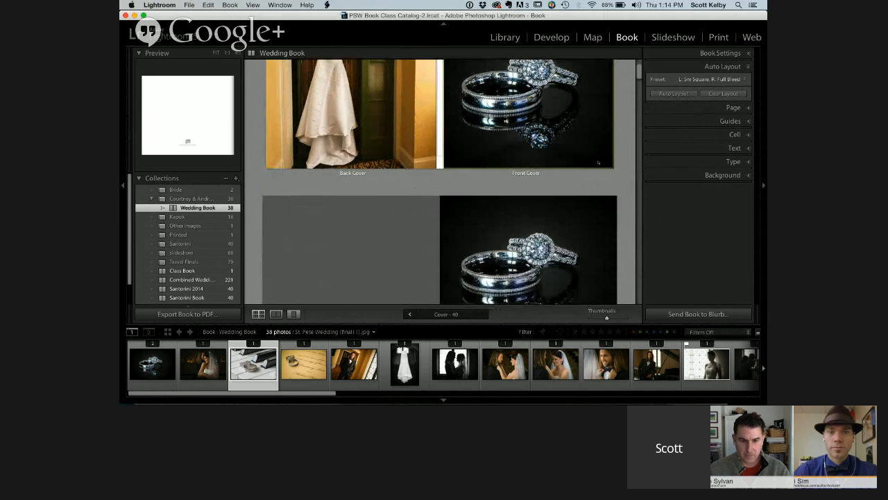
{"action": "scroll", "coordinate": [598, 162], "scroll_direction": "up", "scroll_amount": 4}
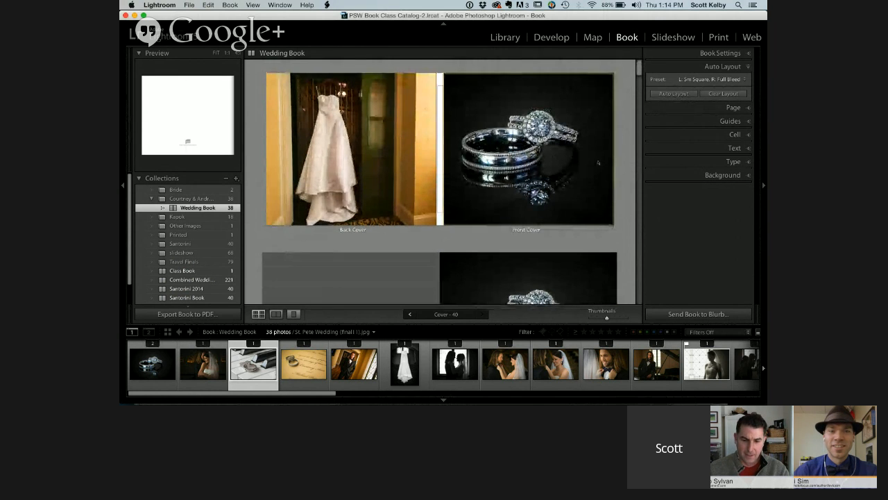
{"action": "scroll", "coordinate": [598, 163], "scroll_direction": "down", "scroll_amount": 6}
{"action": "scroll", "coordinate": [598, 163], "scroll_direction": "down", "scroll_amount": 5}
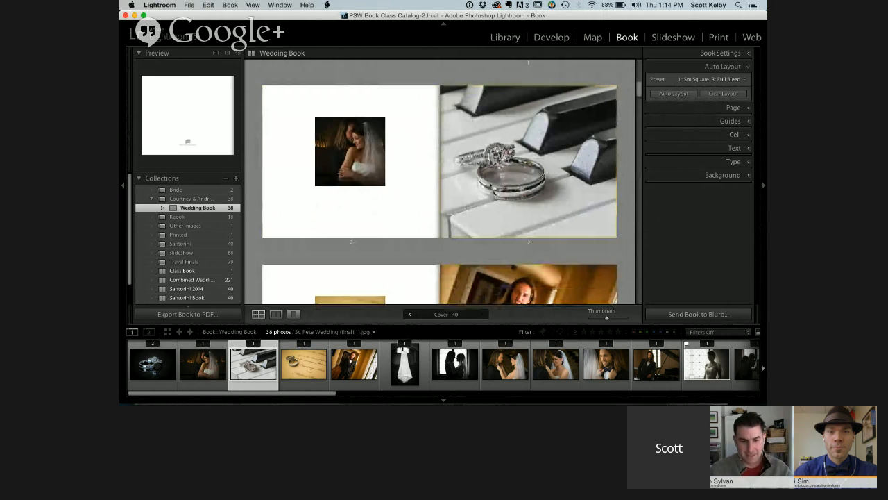
{"action": "scroll", "coordinate": [440, 182], "scroll_direction": "down", "scroll_amount": 1}
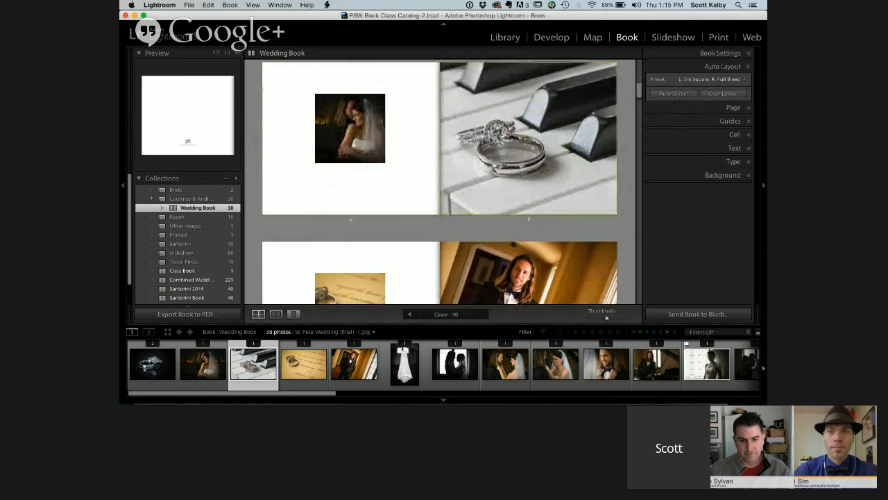
{"action": "scroll", "coordinate": [440, 181], "scroll_direction": "up", "scroll_amount": 1}
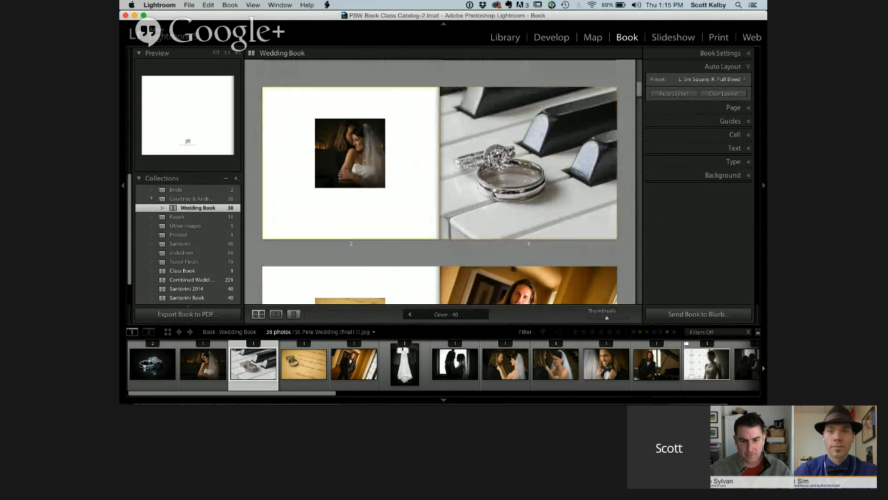
{"action": "left_click_drag", "start_coordinate": [351, 153], "coordinate": [500, 151]}
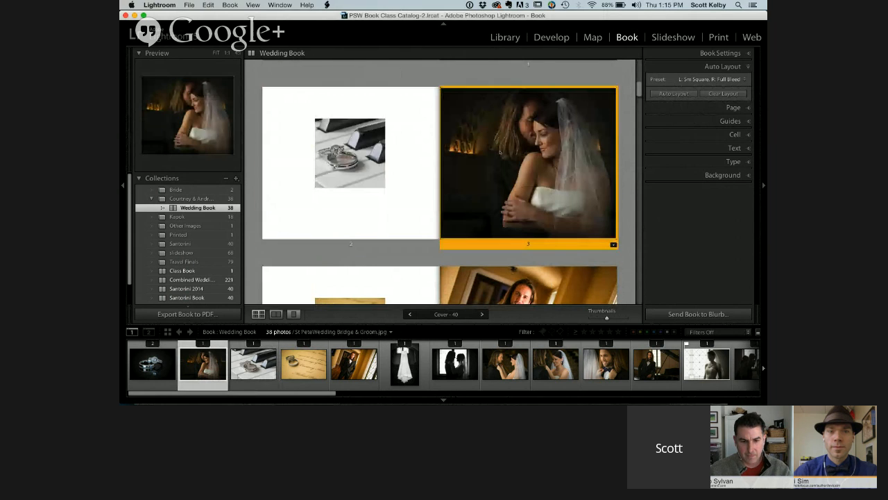
{"action": "left_click", "coordinate": [416, 74]}
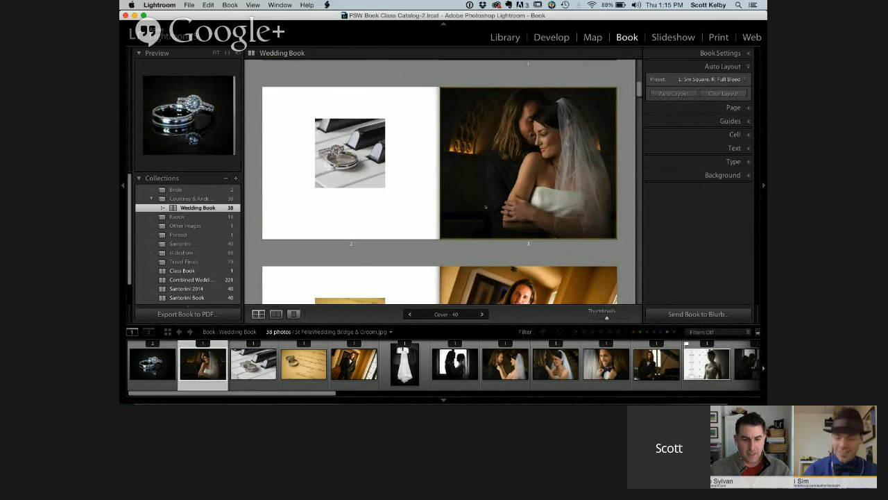
Shift the couple photo left within page 3 and reposition the rings photo within its square on page 2
{"action": "left_click", "coordinate": [520, 185]}
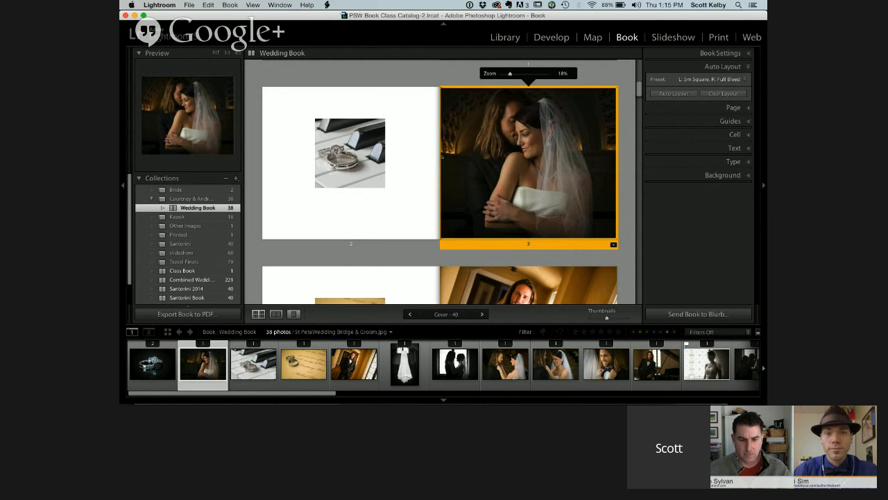
{"action": "left_click", "coordinate": [350, 160]}
{"action": "left_click_drag", "start_coordinate": [350, 159], "coordinate": [339, 160]}
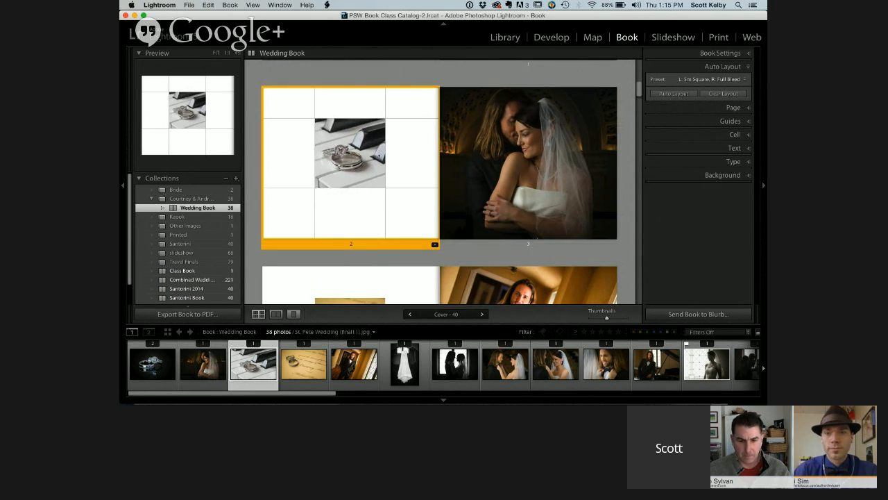
{"action": "left_click", "coordinate": [629, 96]}
Move the wedding dress photo down within its square on page 6 to bring in the top of the dress
{"action": "scroll", "coordinate": [630, 95], "scroll_direction": "down", "scroll_amount": 5}
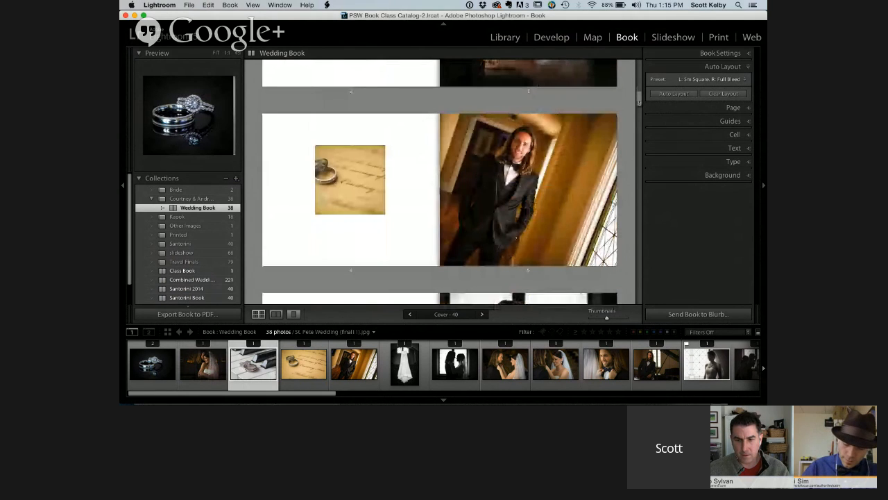
{"action": "scroll", "coordinate": [440, 182], "scroll_direction": "down", "scroll_amount": 8}
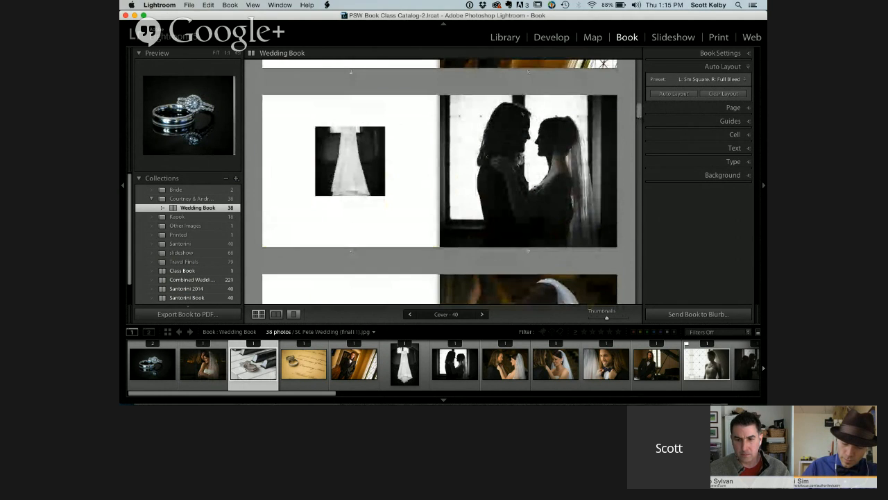
{"action": "left_click", "coordinate": [349, 166]}
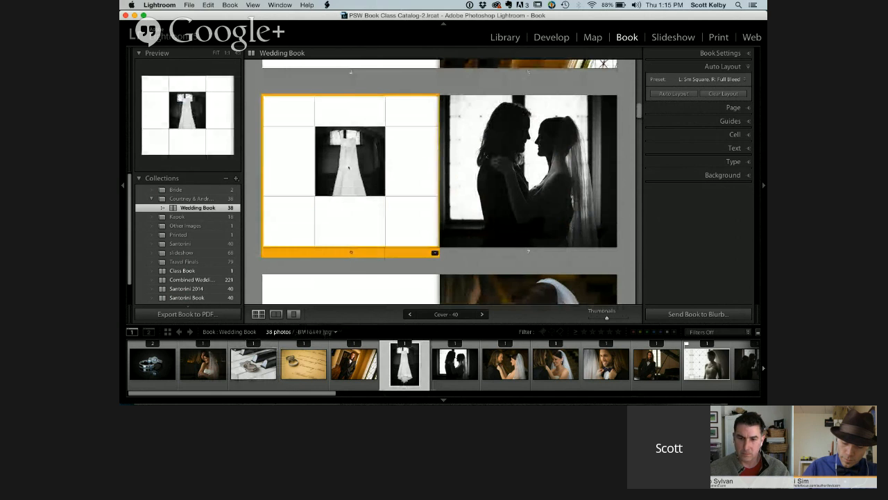
{"action": "left_click", "coordinate": [349, 166]}
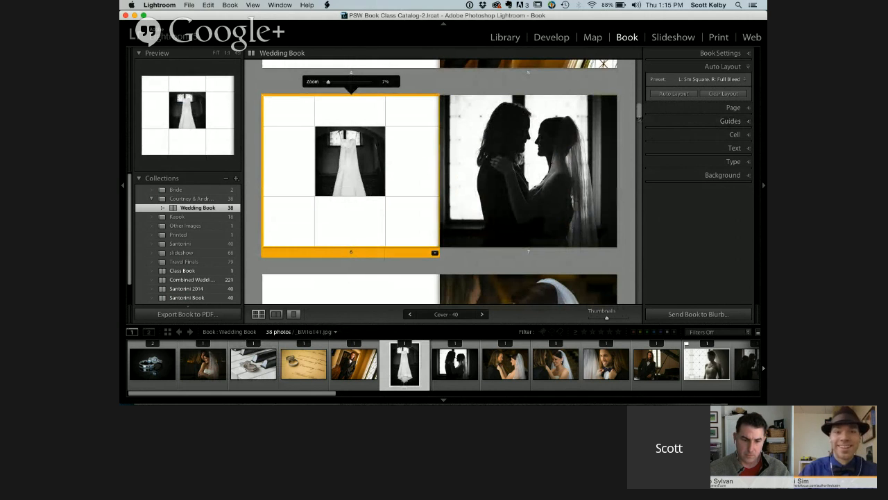
Replace the couple photo in the small square on page 8 with the photo of the rings on the letter
{"action": "scroll", "coordinate": [440, 182], "scroll_direction": "down", "scroll_amount": 5}
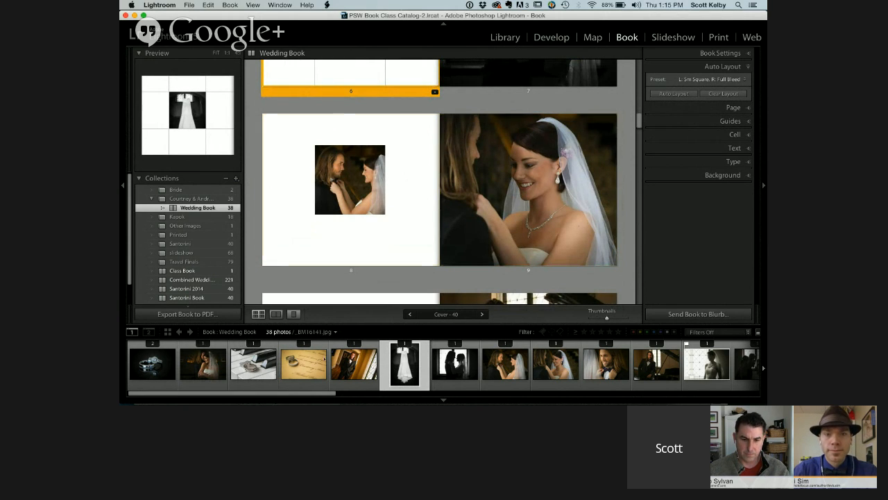
{"action": "left_click_drag", "start_coordinate": [303, 362], "coordinate": [376, 131]}
{"action": "left_click", "coordinate": [451, 71]}
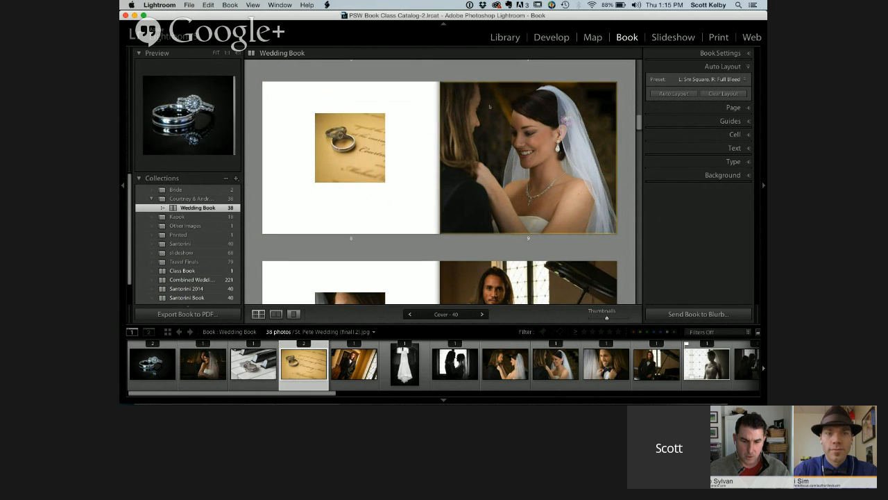
Enlarge the photo cell around the dark church photo on page 16 in width and height
{"action": "scroll", "coordinate": [639, 123], "scroll_direction": "down", "scroll_amount": 5}
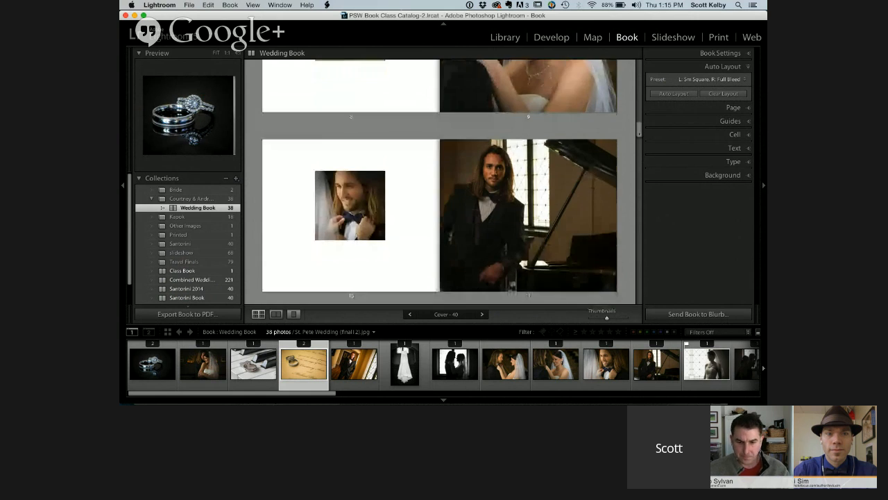
{"action": "scroll", "coordinate": [639, 131], "scroll_direction": "down", "scroll_amount": 5}
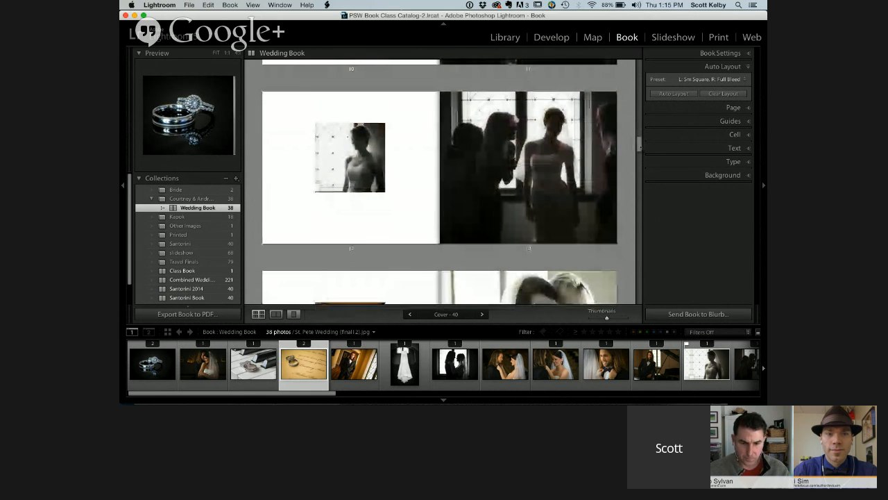
{"action": "scroll", "coordinate": [639, 144], "scroll_direction": "down", "scroll_amount": 5}
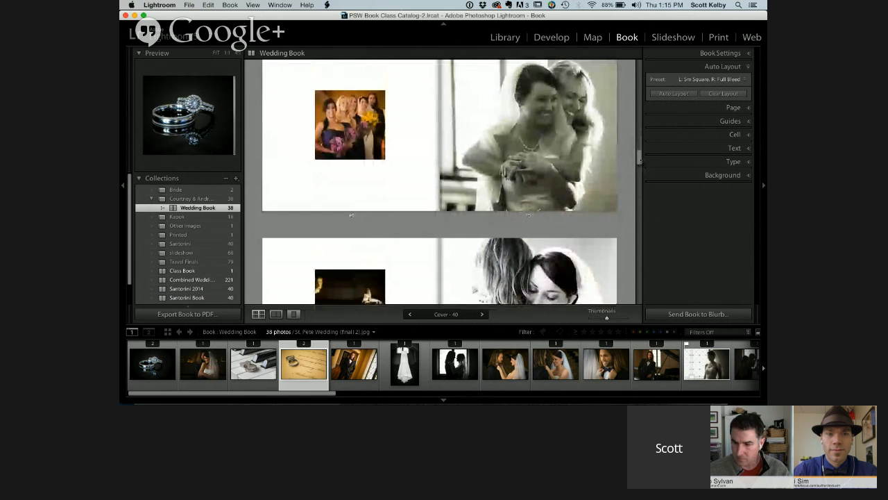
{"action": "scroll", "coordinate": [639, 162], "scroll_direction": "down", "scroll_amount": 3}
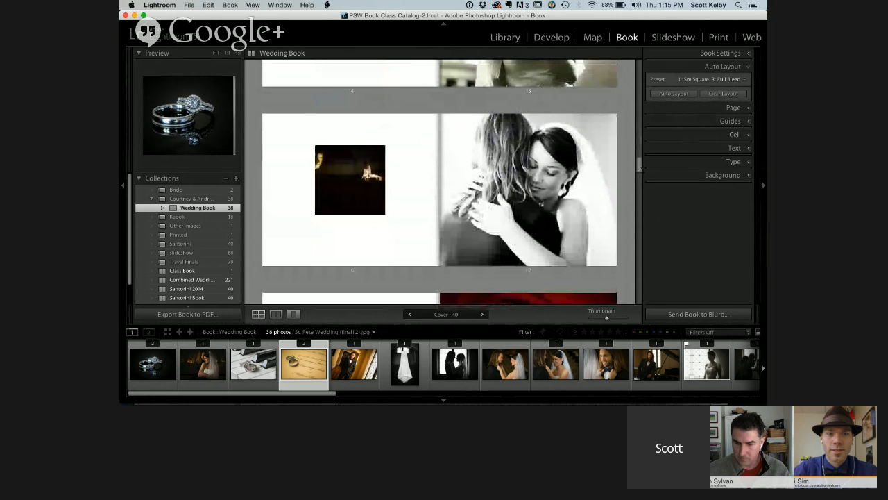
{"action": "scroll", "coordinate": [639, 166], "scroll_direction": "down", "scroll_amount": 1}
{"action": "scroll", "coordinate": [639, 167], "scroll_direction": "up", "scroll_amount": 1}
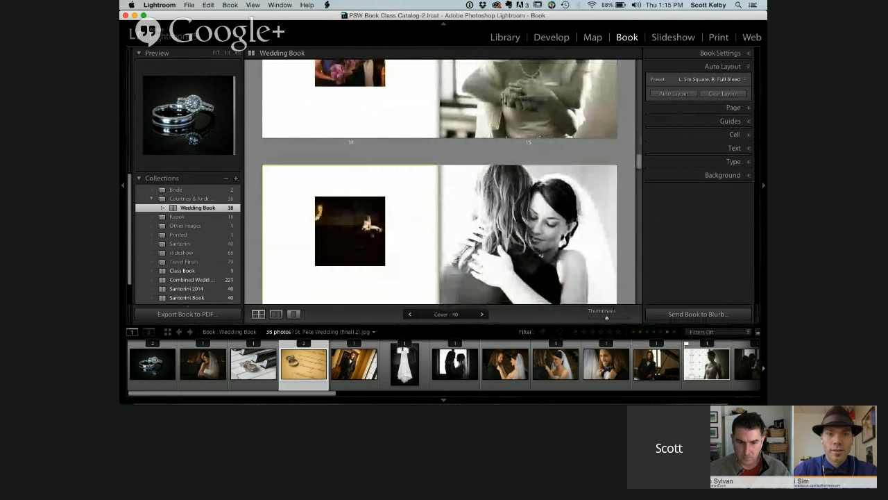
{"action": "left_click", "coordinate": [369, 215]}
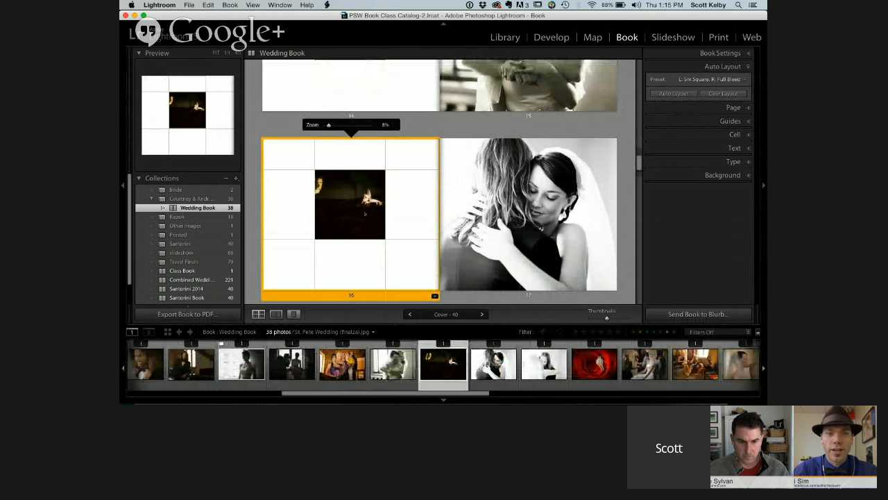
{"action": "left_click_drag", "start_coordinate": [386, 209], "coordinate": [408, 215]}
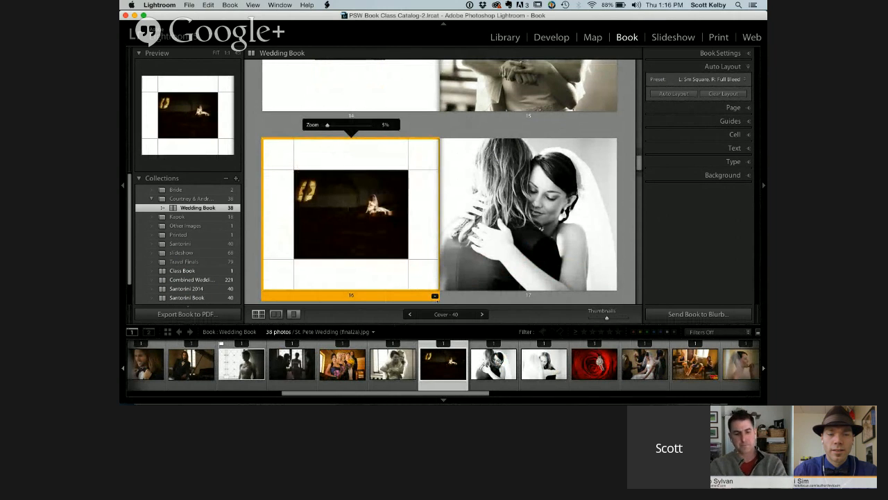
Change page 16 to the full-bleed two-page spread layout so the church photo spans both pages
{"action": "left_click", "coordinate": [434, 296]}
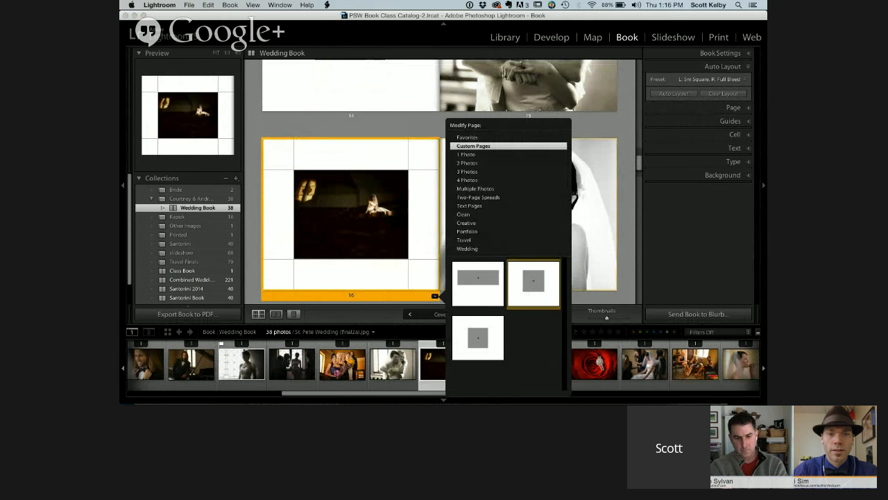
{"action": "left_click", "coordinate": [487, 198]}
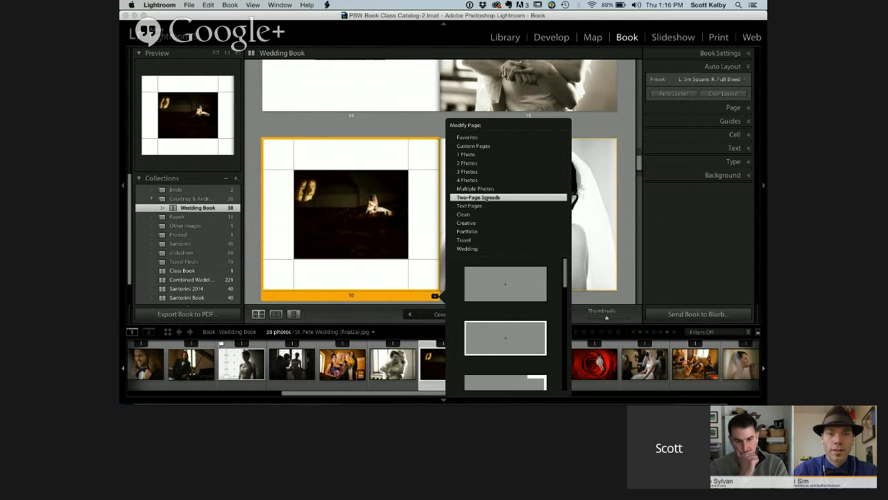
{"action": "left_click", "coordinate": [517, 278]}
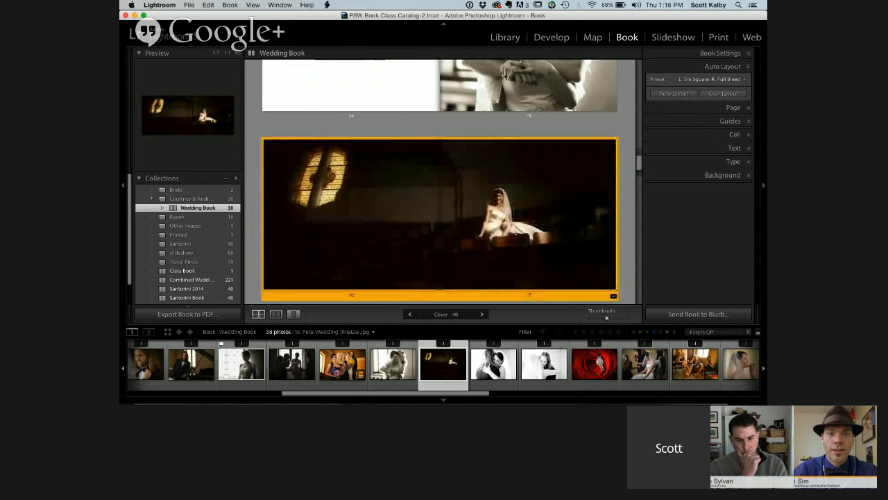
{"action": "left_click", "coordinate": [631, 206]}
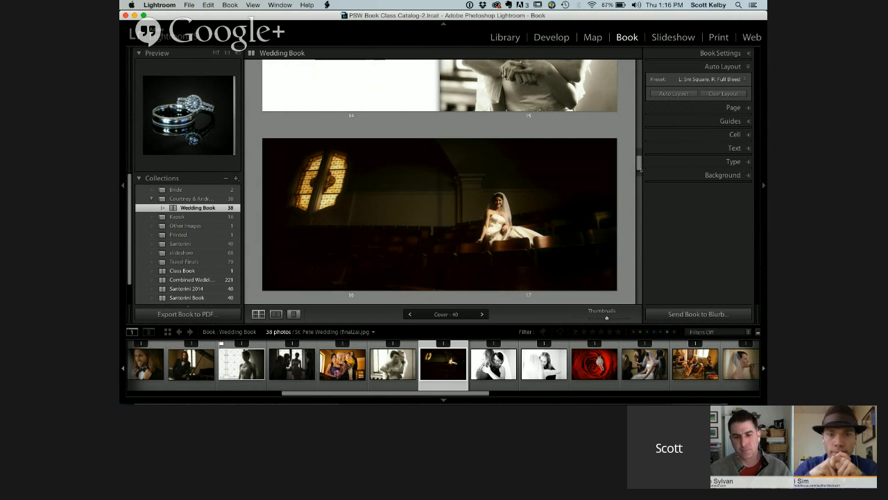
Change page 19 to the one-photo layout with an even border so the small square photo nearly fills the page
{"action": "mouse_move", "coordinate": [640, 168]}
{"action": "left_mouse_down"}
{"action": "mouse_move", "coordinate": [639, 146]}
{"action": "mouse_move", "coordinate": [640, 181]}
{"action": "left_mouse_up"}
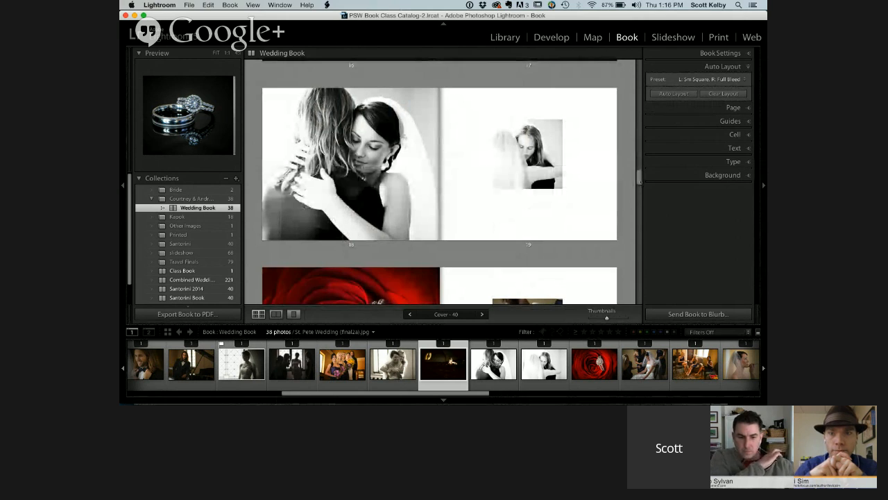
{"action": "left_click", "coordinate": [604, 198]}
{"action": "left_click", "coordinate": [613, 245]}
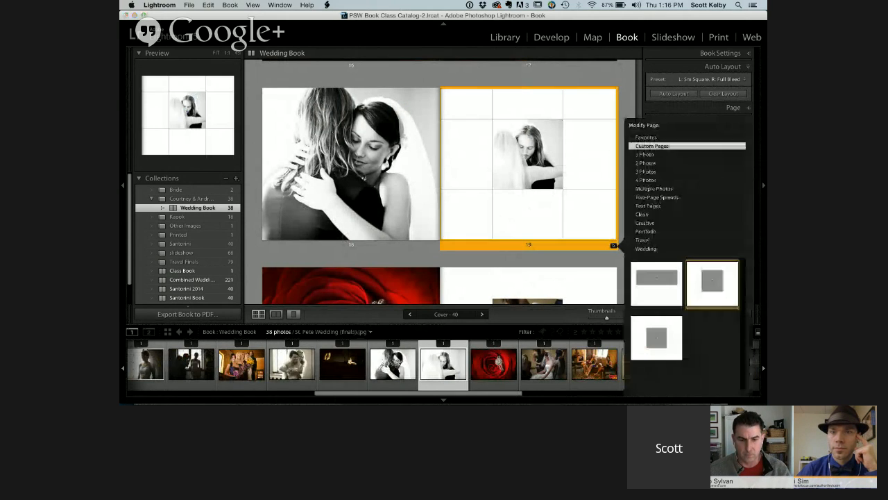
{"action": "left_click", "coordinate": [647, 154]}
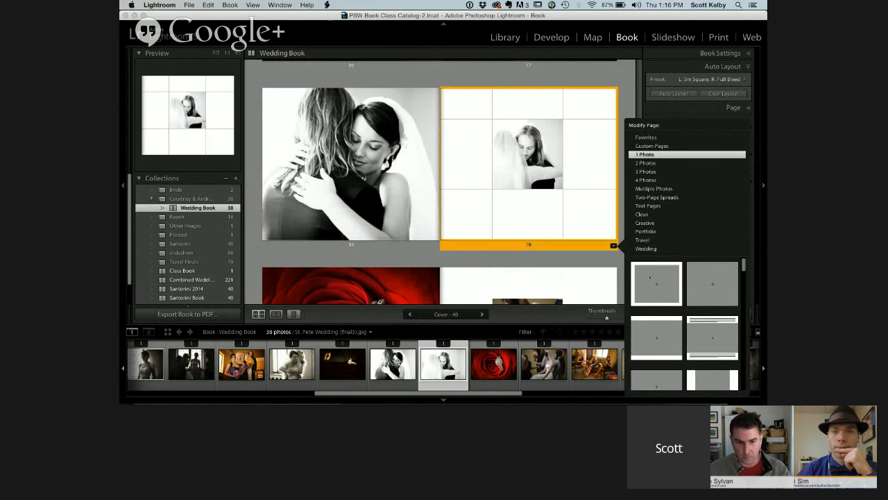
{"action": "left_click", "coordinate": [649, 277]}
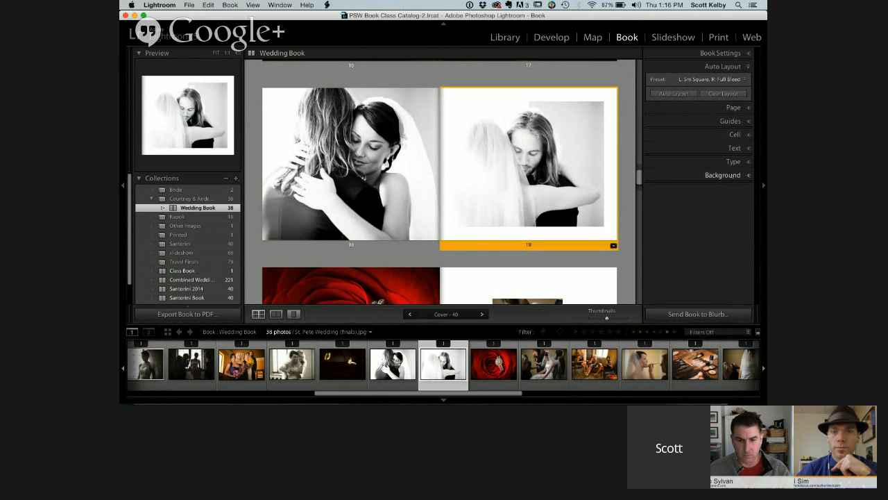
Turn on a background color for page 19 and set it to black
{"action": "left_click", "coordinate": [732, 176]}
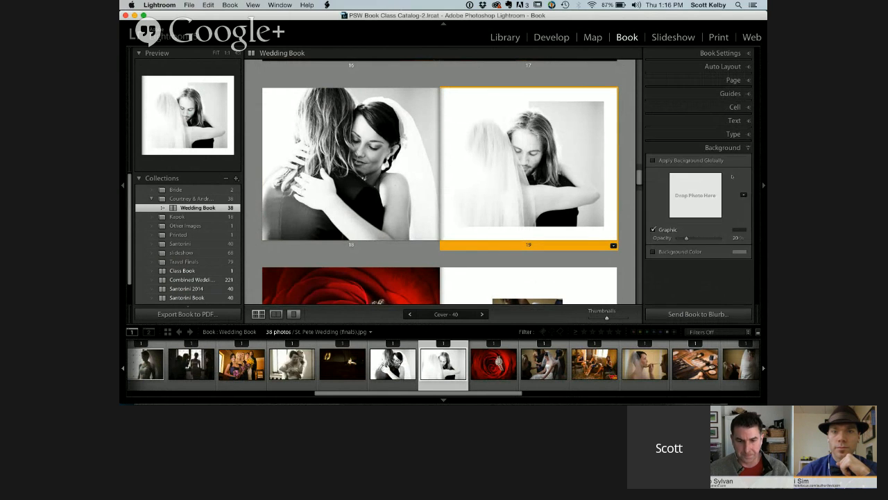
{"action": "left_click", "coordinate": [655, 252]}
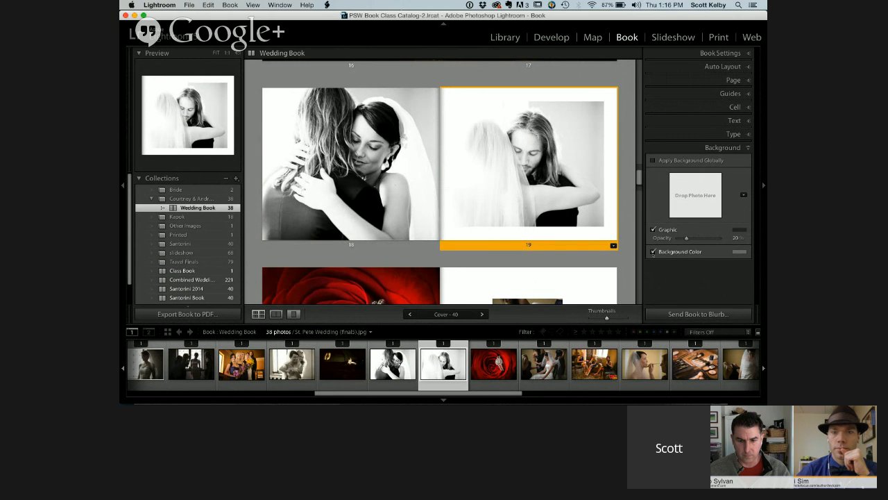
{"action": "left_click", "coordinate": [739, 252]}
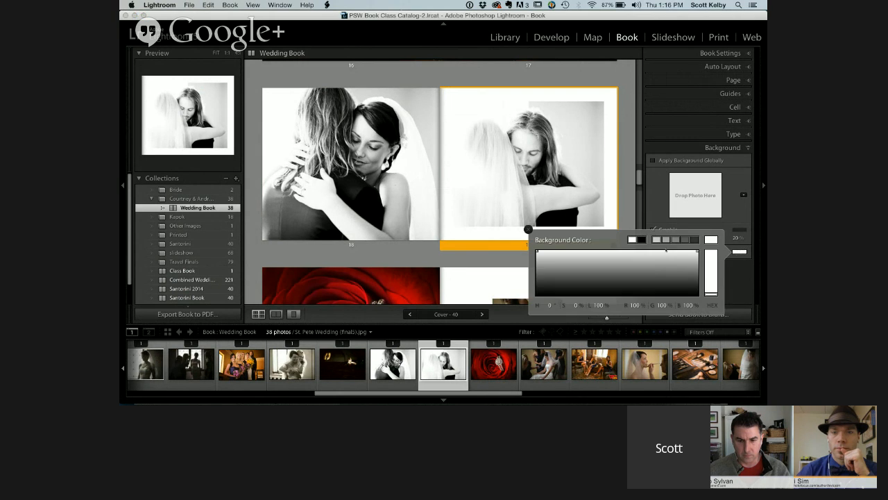
{"action": "left_click", "coordinate": [642, 239]}
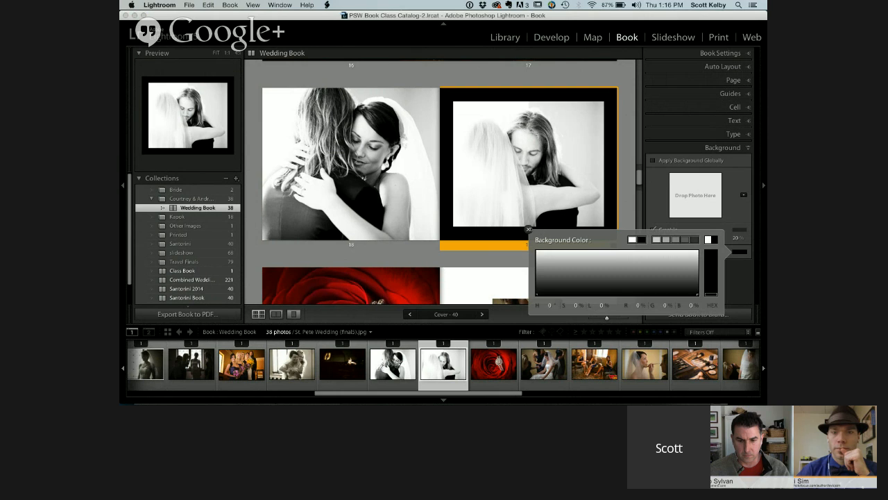
{"action": "left_click", "coordinate": [587, 215]}
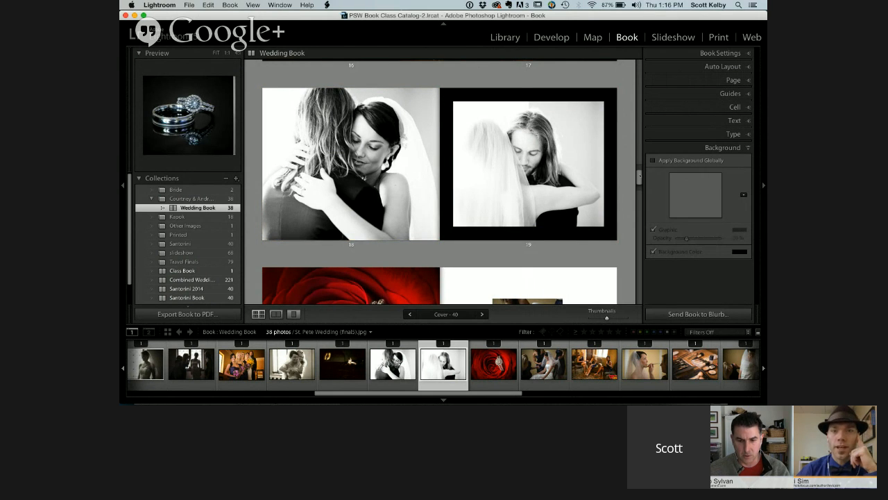
{"action": "scroll", "coordinate": [573, 152], "scroll_direction": "down", "scroll_amount": 1}
{"action": "scroll", "coordinate": [439, 181], "scroll_direction": "down", "scroll_amount": 4}
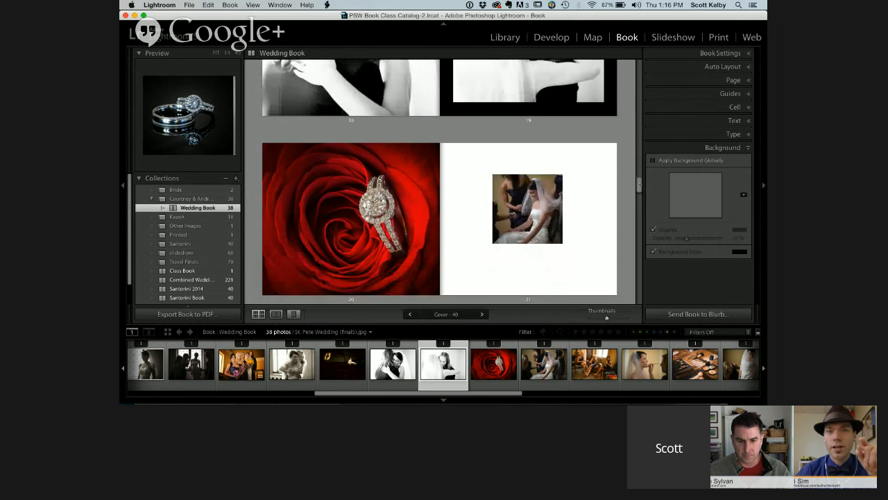
{"action": "scroll", "coordinate": [439, 181], "scroll_direction": "down", "scroll_amount": 5}
{"action": "scroll", "coordinate": [439, 181], "scroll_direction": "up", "scroll_amount": 9}
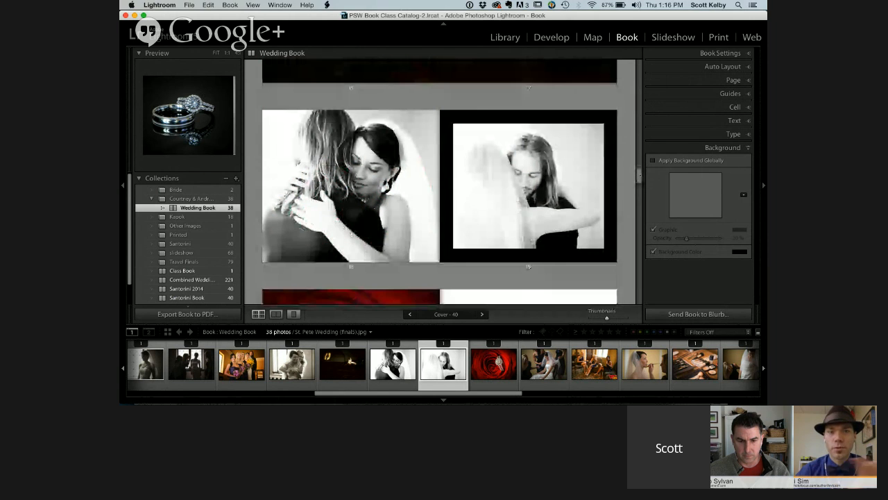
{"action": "scroll", "coordinate": [439, 181], "scroll_direction": "down", "scroll_amount": 2}
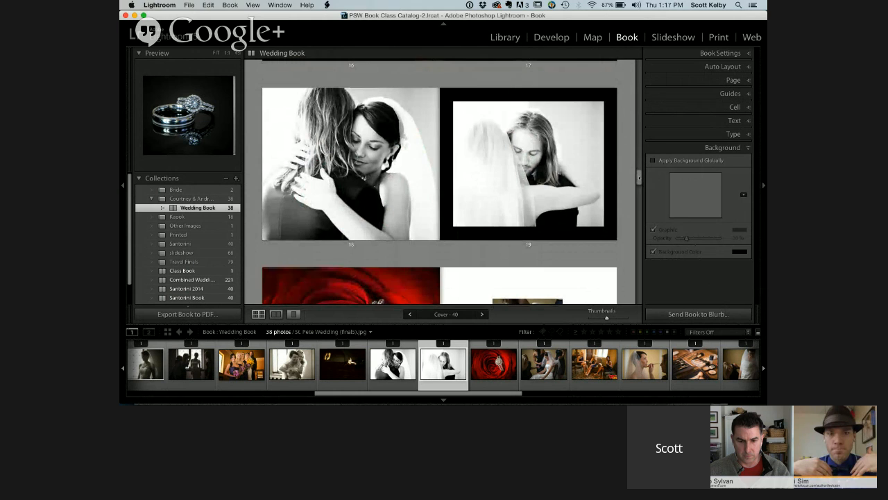
{"action": "scroll", "coordinate": [439, 181], "scroll_direction": "up", "scroll_amount": 1}
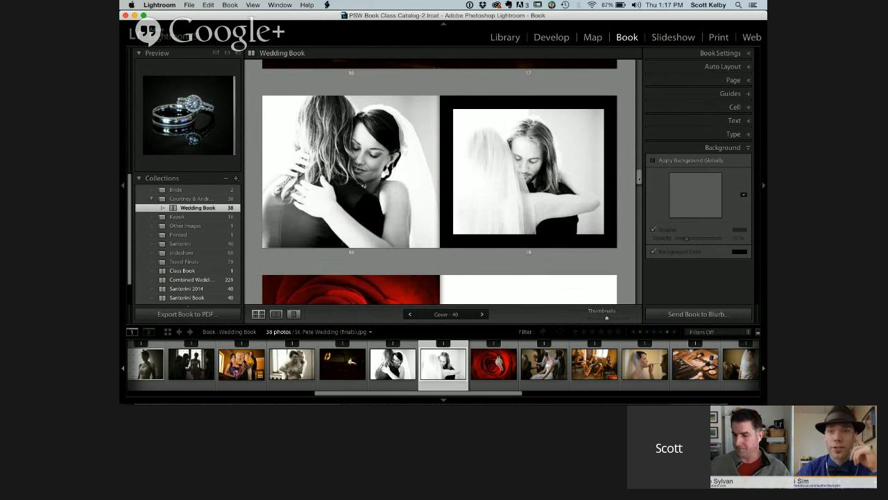
View the book one spread at a time in a wider workspace and add a bordered one-photo page at the end
{"action": "left_click", "coordinate": [733, 81]}
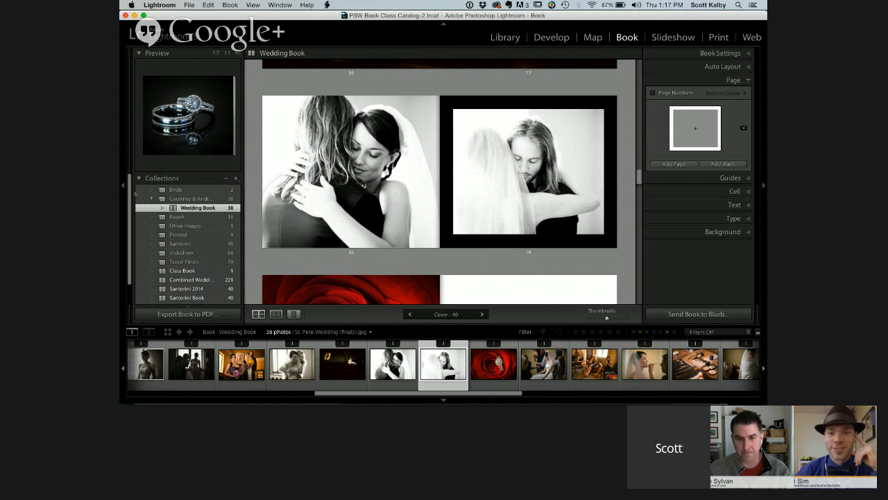
{"action": "left_click", "coordinate": [124, 186]}
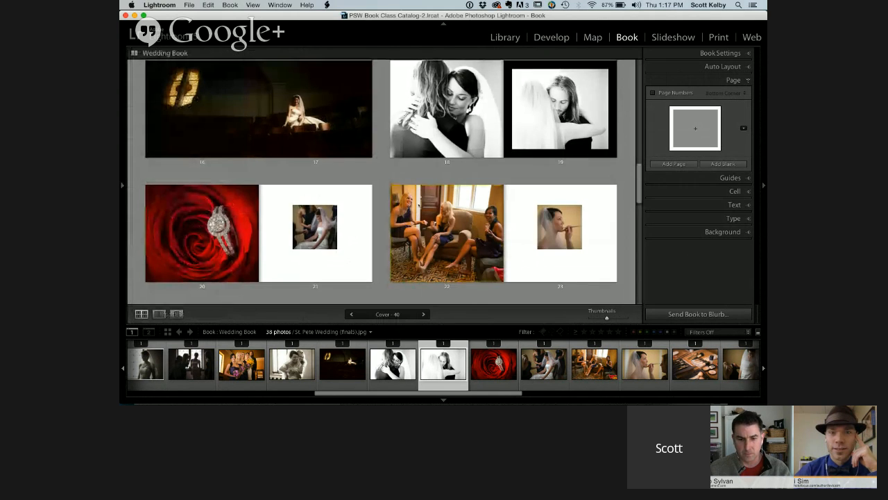
{"action": "left_click", "coordinate": [159, 315]}
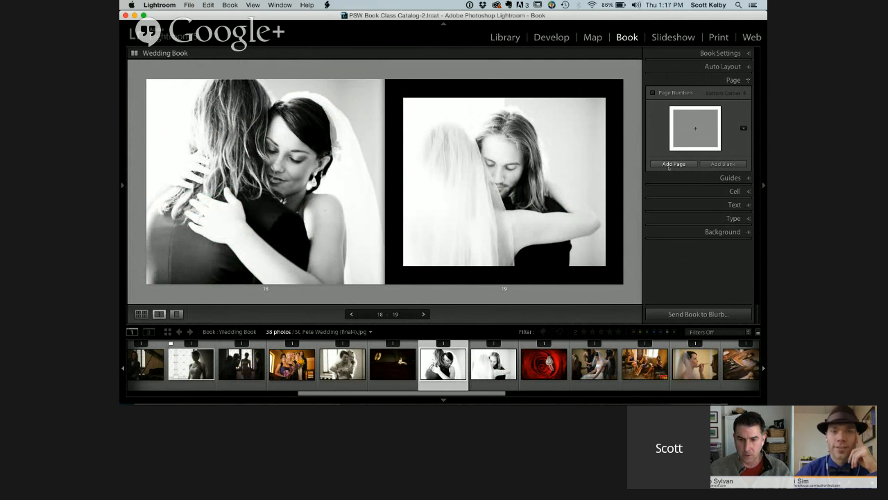
{"action": "left_click", "coordinate": [670, 164]}
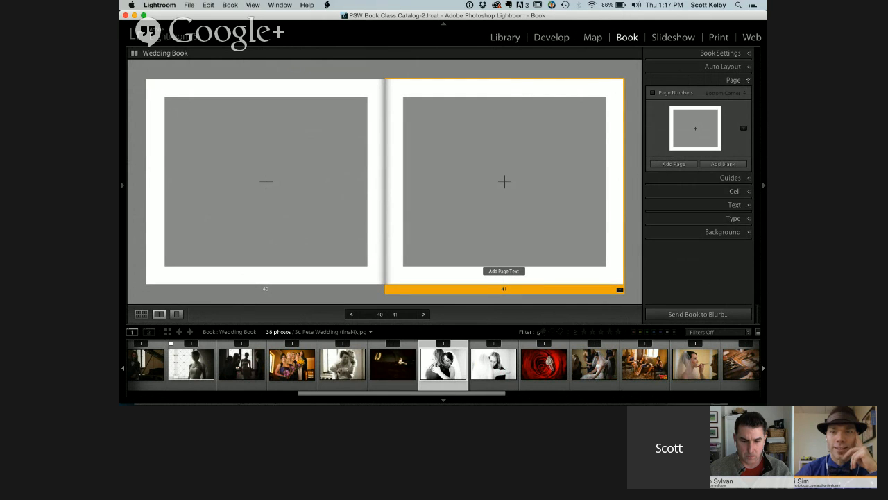
Place the rose ring photo on page 40 and the photo of the bridesmaids on the sofa on page 41
{"action": "left_click_drag", "start_coordinate": [544, 363], "coordinate": [275, 208]}
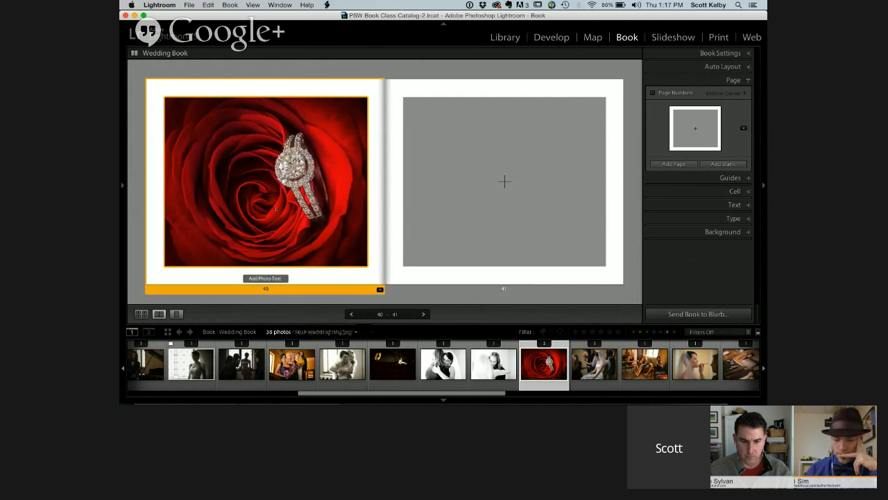
{"action": "scroll", "coordinate": [337, 340], "scroll_direction": "right", "scroll_amount": 5}
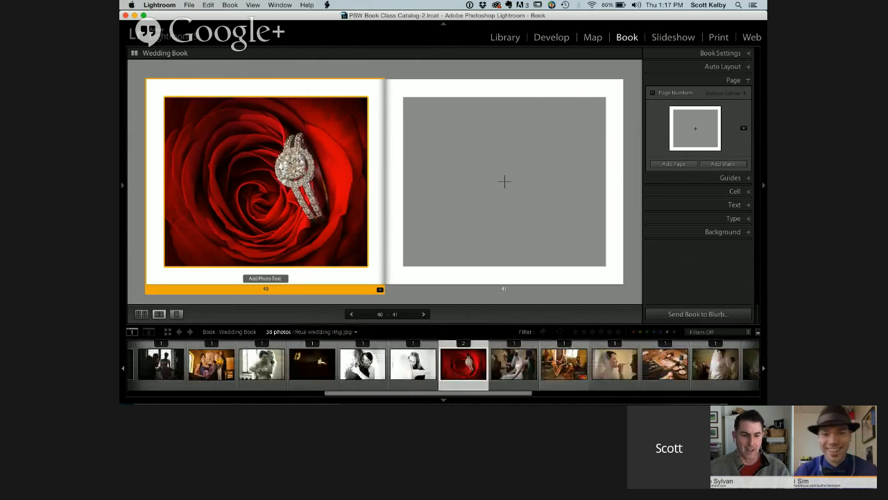
{"action": "left_click_drag", "start_coordinate": [345, 363], "coordinate": [469, 211]}
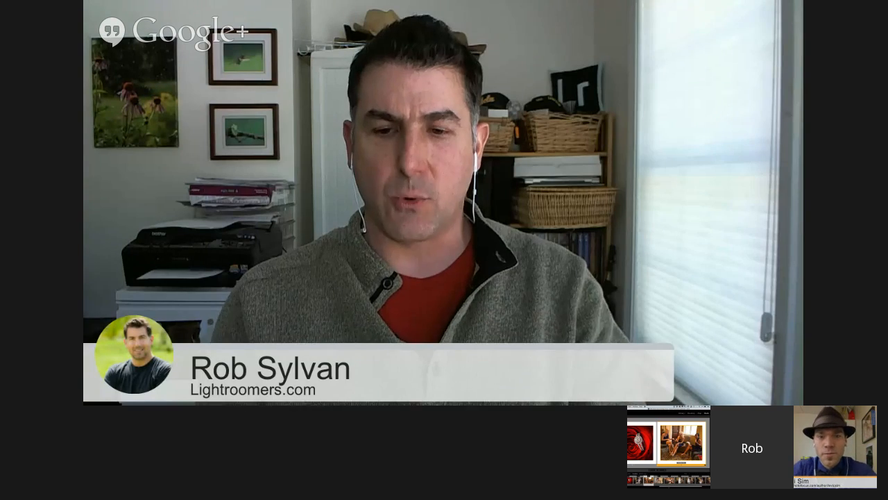
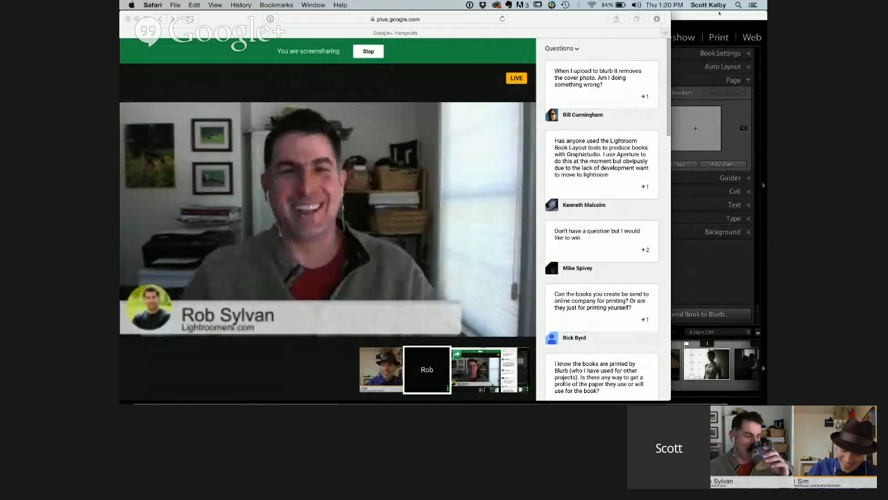
Switch to Lightroom and create a virtual copy of the photo of the wedding rings on the invitation
{"action": "left_click", "coordinate": [719, 13]}
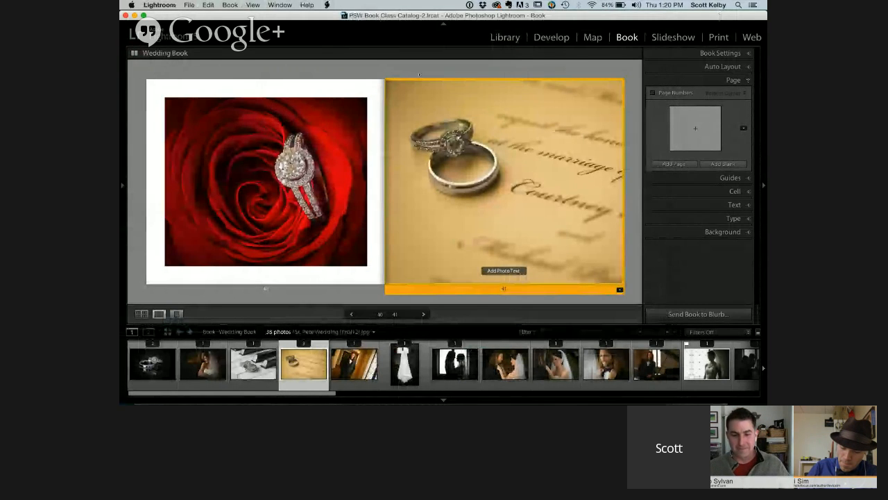
{"action": "right_click", "coordinate": [308, 362]}
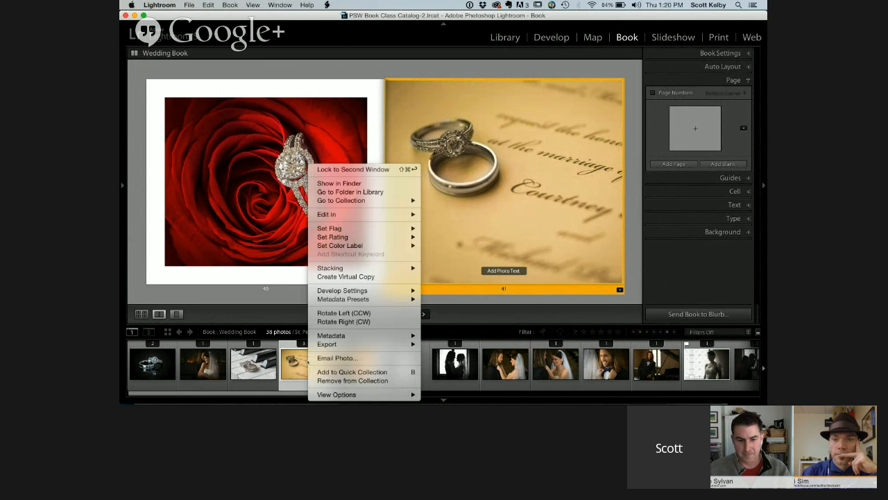
{"action": "left_click", "coordinate": [390, 277]}
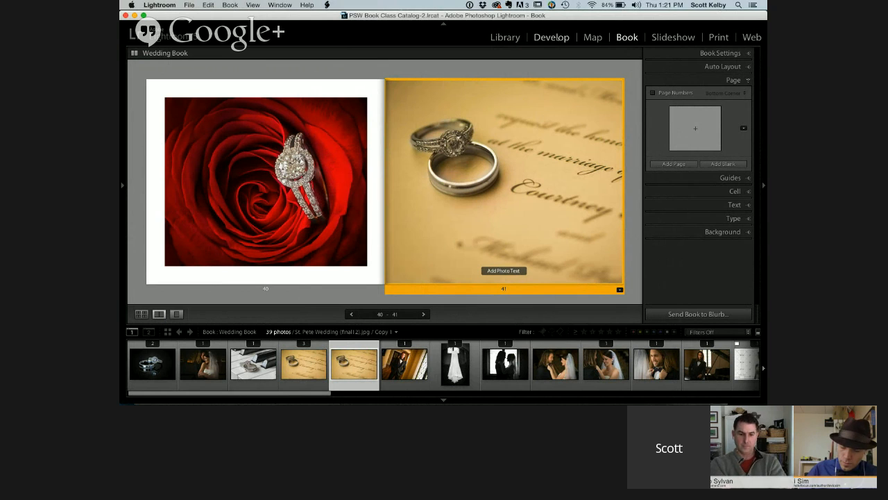
Fade the copied rings photo in Develop by raising the black point of its tone curve, and return to the book
{"action": "left_click", "coordinate": [550, 37]}
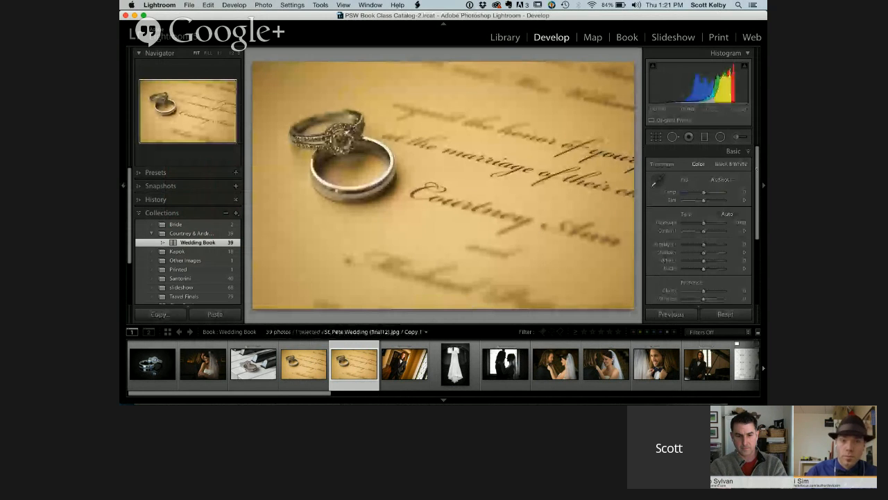
{"action": "scroll", "coordinate": [728, 213], "scroll_direction": "down", "scroll_amount": 5}
{"action": "left_click", "coordinate": [726, 214]}
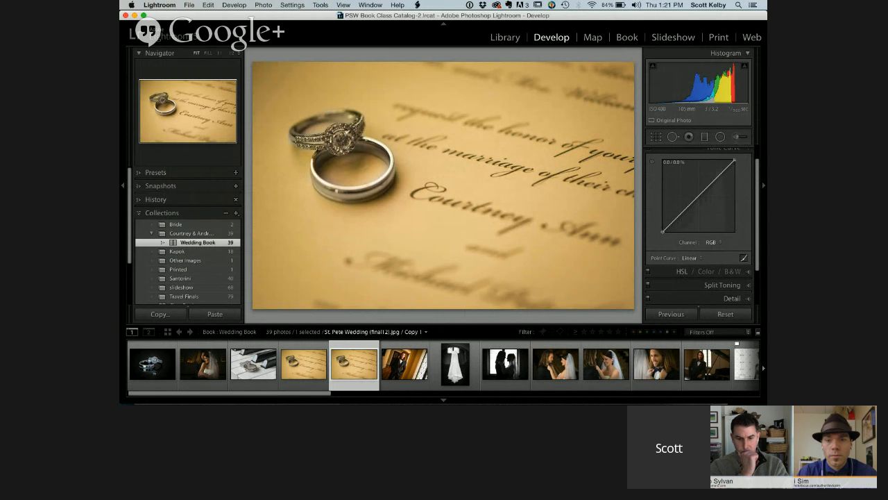
{"action": "left_click_drag", "start_coordinate": [663, 231], "coordinate": [662, 182]}
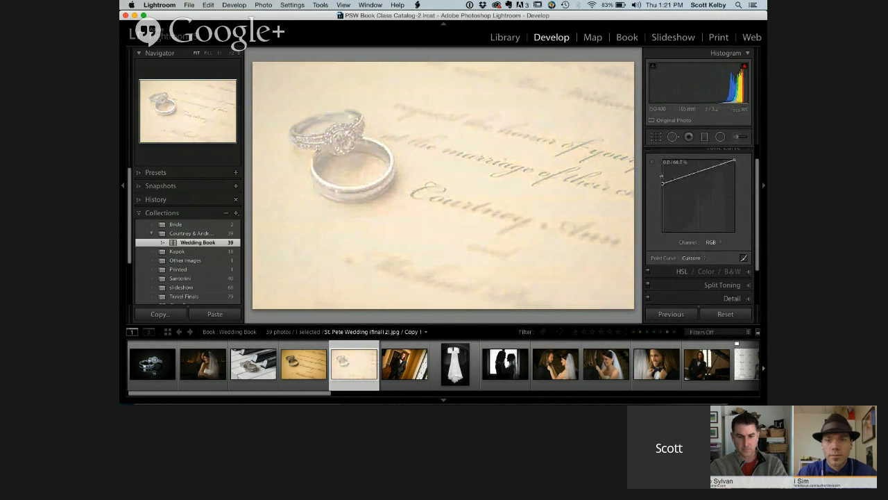
{"action": "left_click_drag", "start_coordinate": [663, 182], "coordinate": [663, 179]}
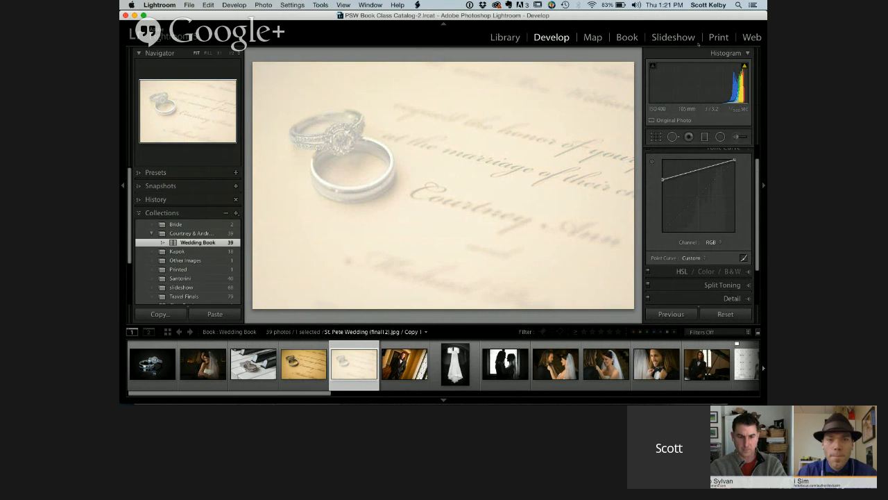
{"action": "left_click", "coordinate": [626, 36]}
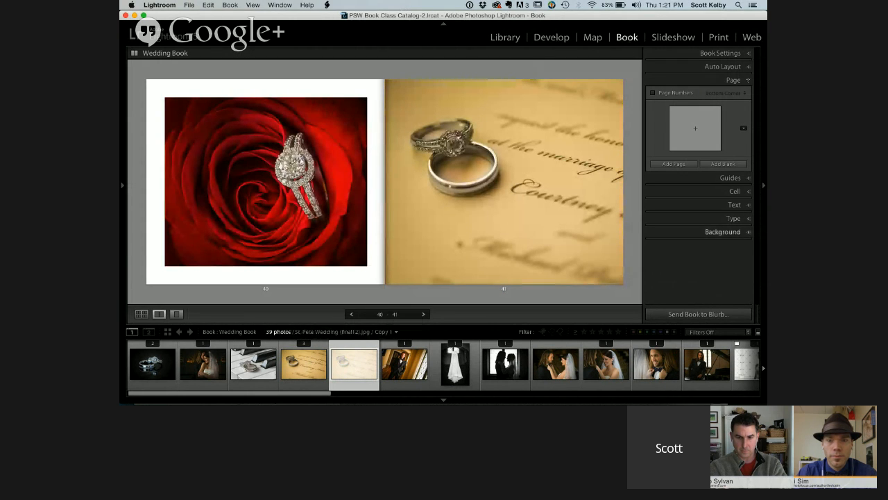
Replace the photo on page 41 with the couple under the chandelier and shrink it to a small picture centered on the page
{"action": "left_click", "coordinate": [723, 232]}
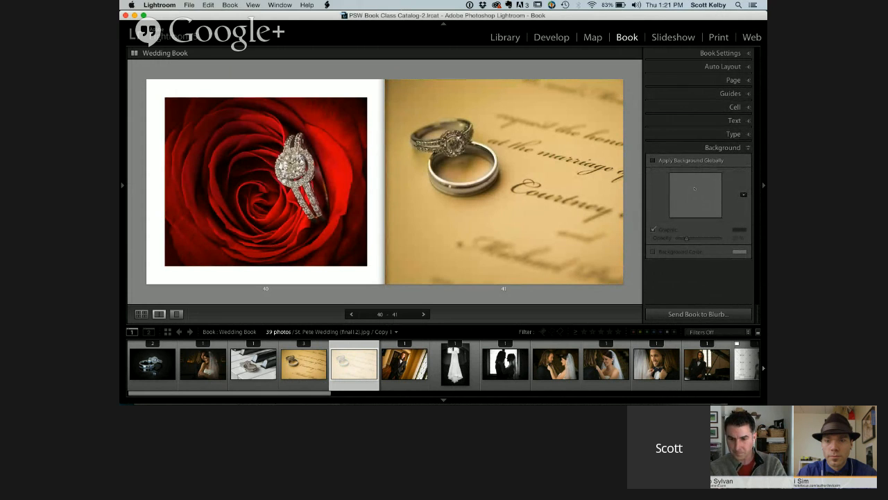
{"action": "left_click", "coordinate": [527, 187]}
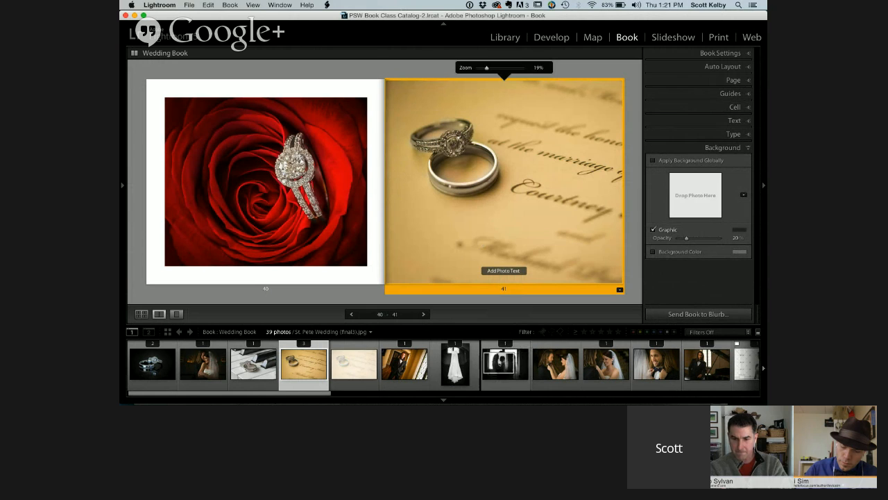
{"action": "scroll", "coordinate": [444, 364], "scroll_direction": "right", "scroll_amount": 10}
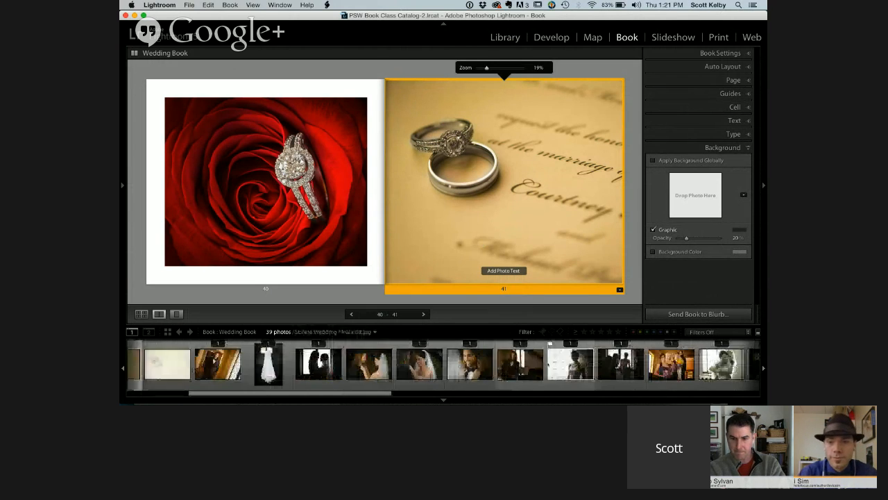
{"action": "scroll", "coordinate": [444, 364], "scroll_direction": "right", "scroll_amount": 5}
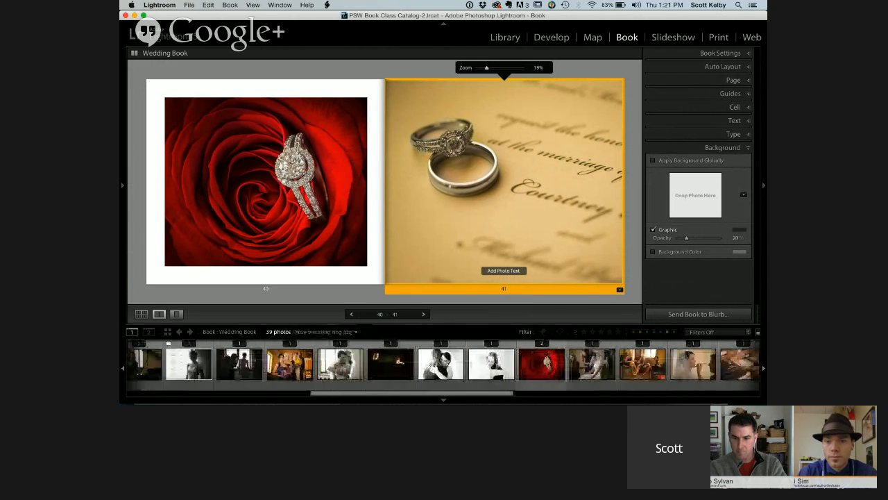
{"action": "scroll", "coordinate": [444, 364], "scroll_direction": "right", "scroll_amount": 1}
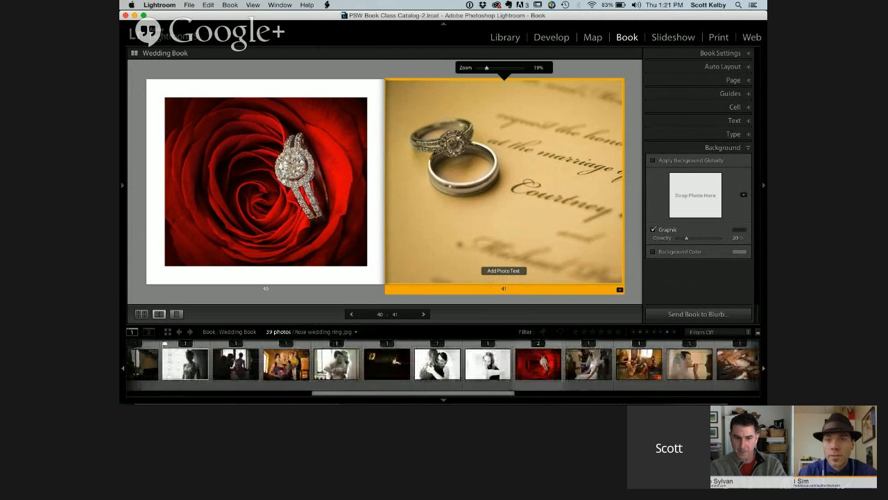
{"action": "scroll", "coordinate": [444, 364], "scroll_direction": "right", "scroll_amount": 5}
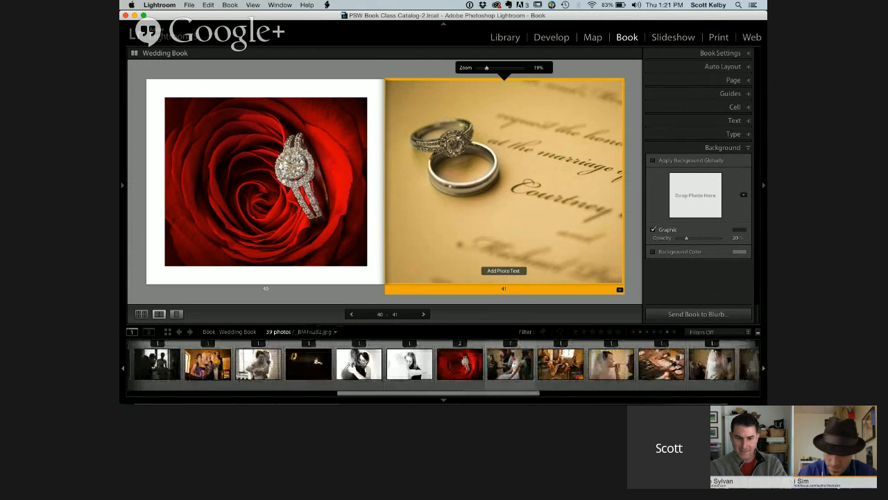
{"action": "scroll", "coordinate": [444, 364], "scroll_direction": "right", "scroll_amount": 10}
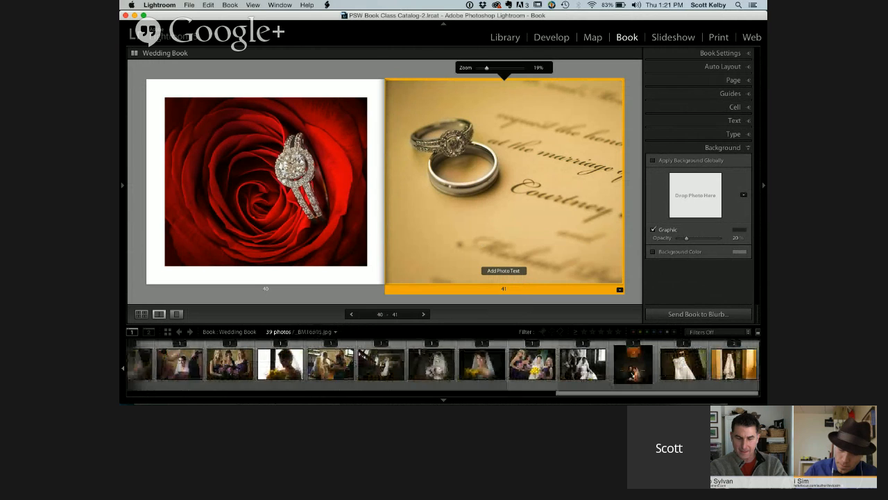
{"action": "left_click_drag", "start_coordinate": [633, 362], "coordinate": [559, 201]}
{"action": "left_click", "coordinate": [561, 196]}
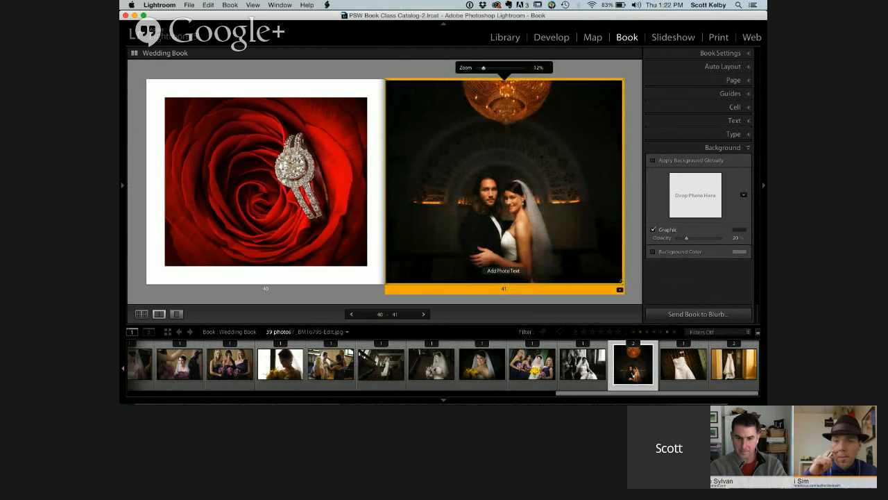
{"action": "left_click_drag", "start_coordinate": [615, 276], "coordinate": [569, 227]}
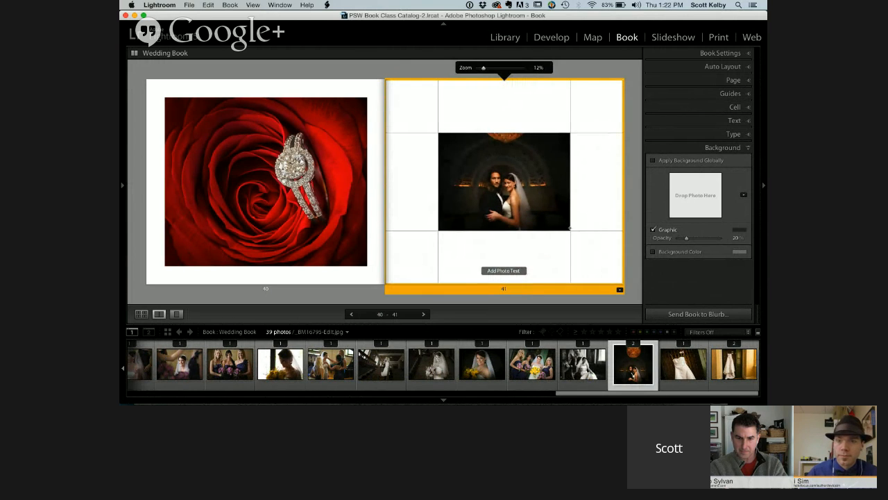
{"action": "mouse_move", "coordinate": [531, 199]}
{"action": "left_mouse_down"}
{"action": "mouse_move", "coordinate": [530, 213]}
{"action": "mouse_move", "coordinate": [530, 201]}
{"action": "left_mouse_up"}
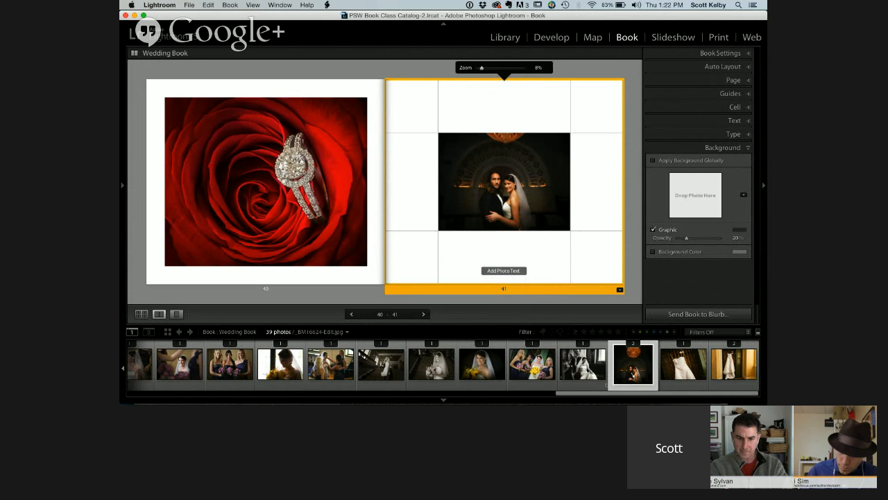
Use the faded rings copy as the background graphic of page 41 and set its opacity to 82%
{"action": "left_click_drag", "start_coordinate": [578, 393], "coordinate": [156, 393]}
{"action": "left_click_drag", "start_coordinate": [438, 361], "coordinate": [693, 197]}
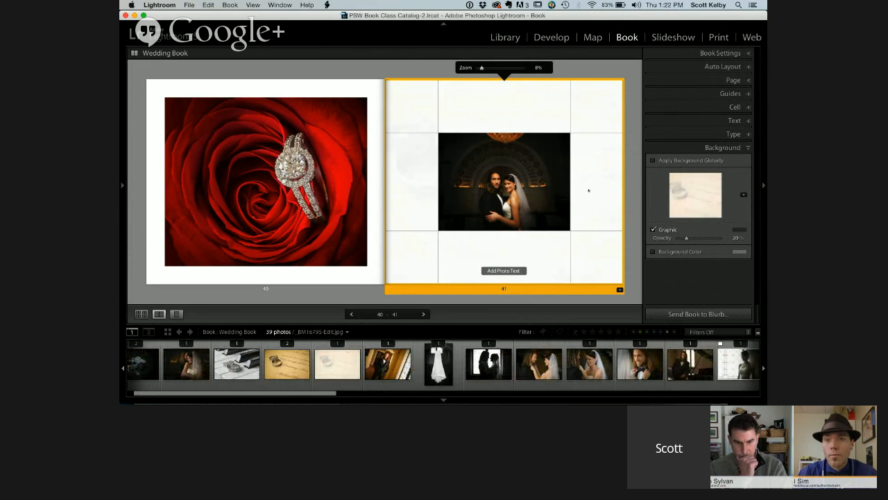
{"action": "left_click_drag", "start_coordinate": [686, 238], "coordinate": [715, 240]}
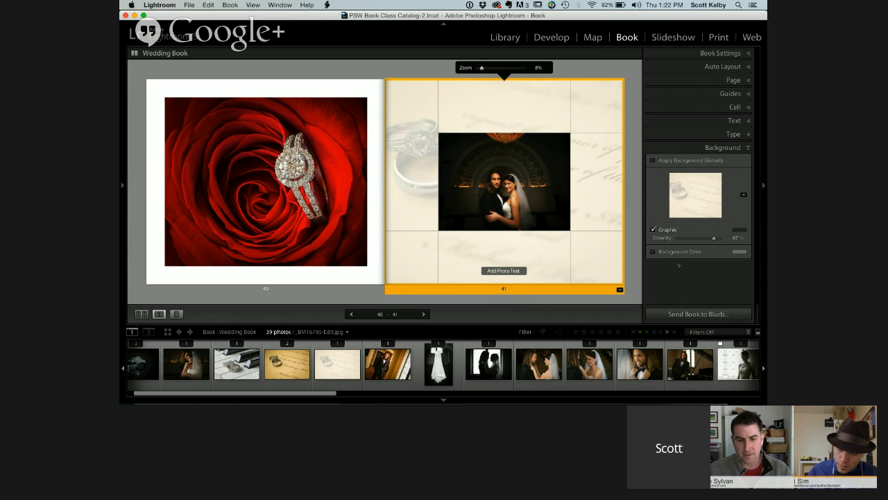
{"action": "mouse_move", "coordinate": [714, 238]}
{"action": "left_mouse_down"}
{"action": "mouse_move", "coordinate": [679, 239]}
{"action": "mouse_move", "coordinate": [738, 240]}
{"action": "mouse_move", "coordinate": [683, 238]}
{"action": "mouse_move", "coordinate": [711, 237]}
{"action": "left_mouse_up"}
{"action": "left_click", "coordinate": [442, 65]}
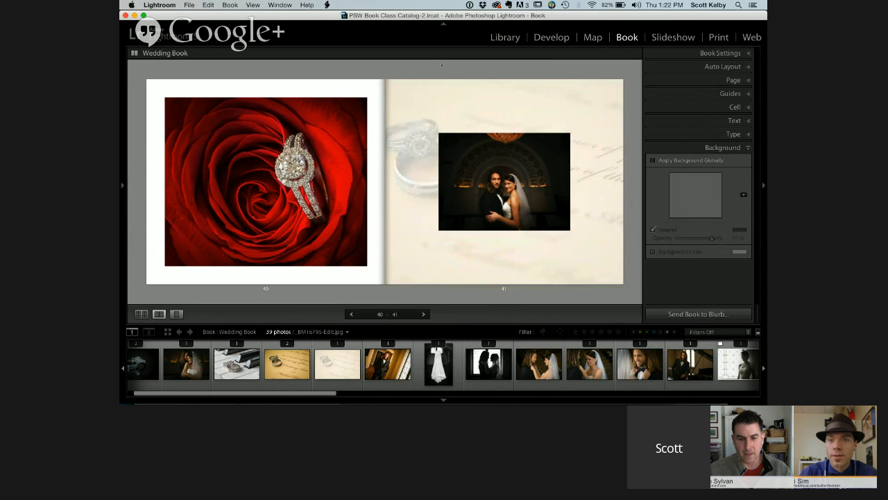
{"action": "left_click", "coordinate": [531, 203]}
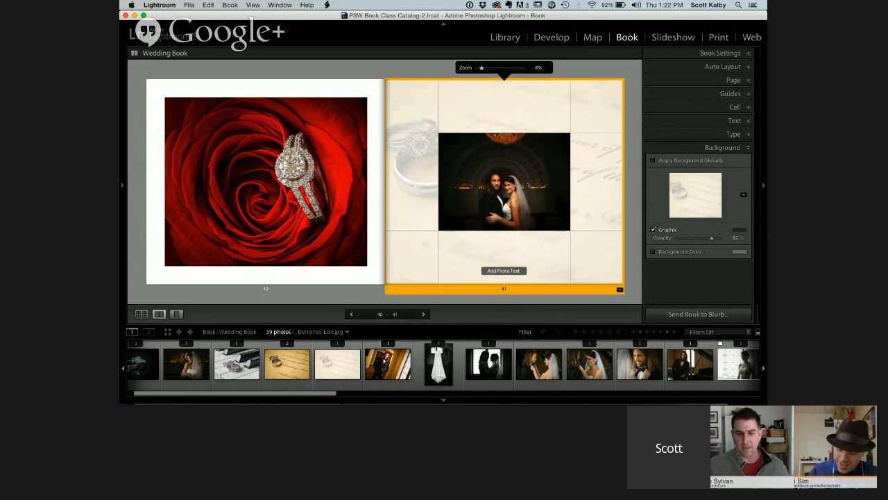
{"action": "left_click", "coordinate": [630, 267]}
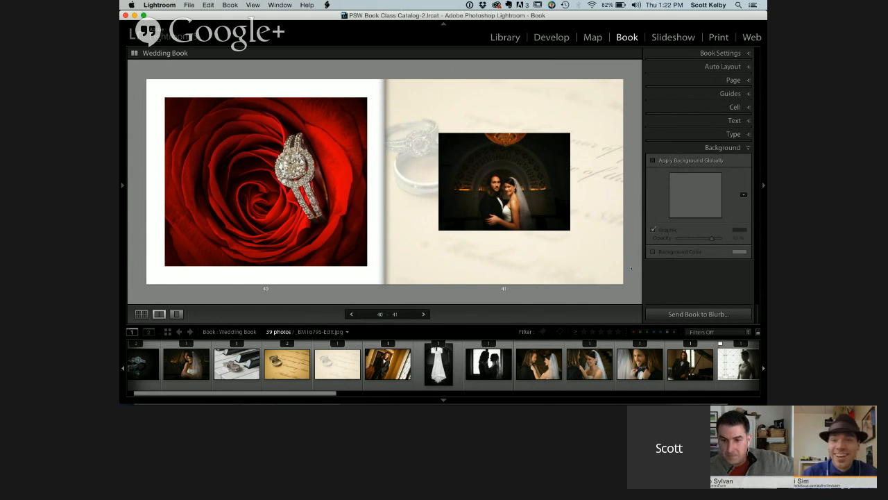
{"action": "left_click", "coordinate": [566, 198]}
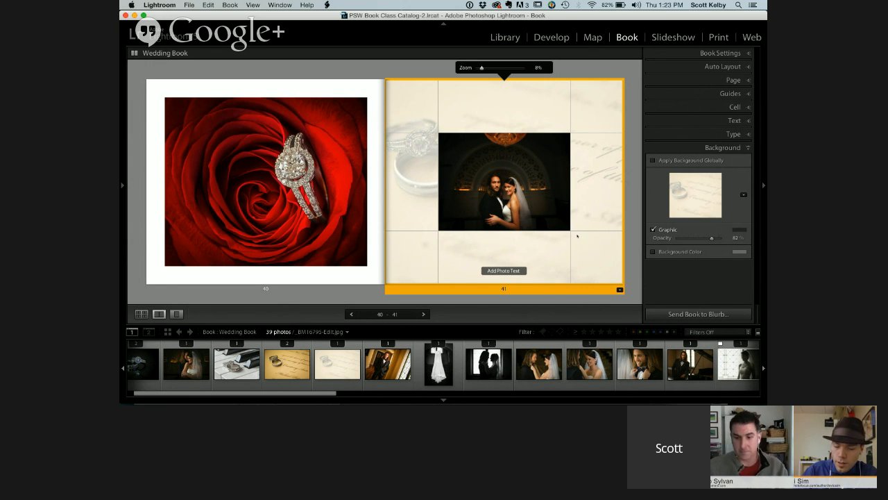
Examine the border and shadow options of the Slideshow module, and return to the book
{"action": "left_click", "coordinate": [673, 38]}
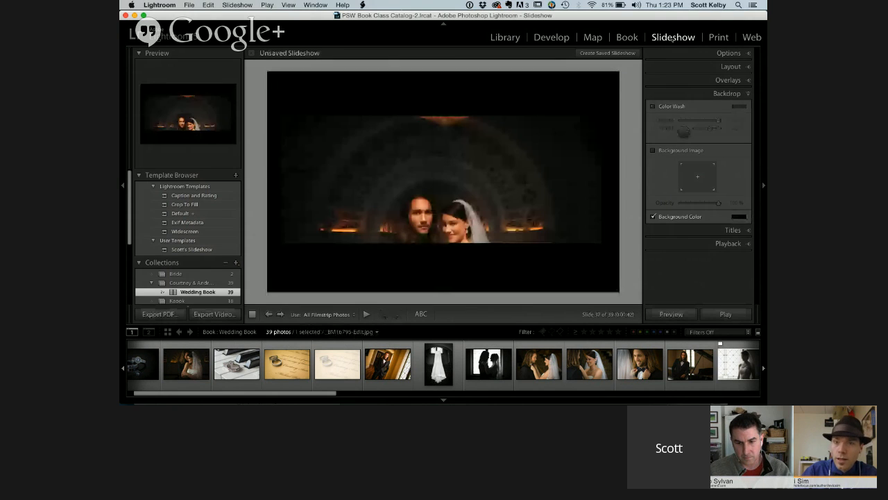
{"action": "left_click", "coordinate": [728, 54]}
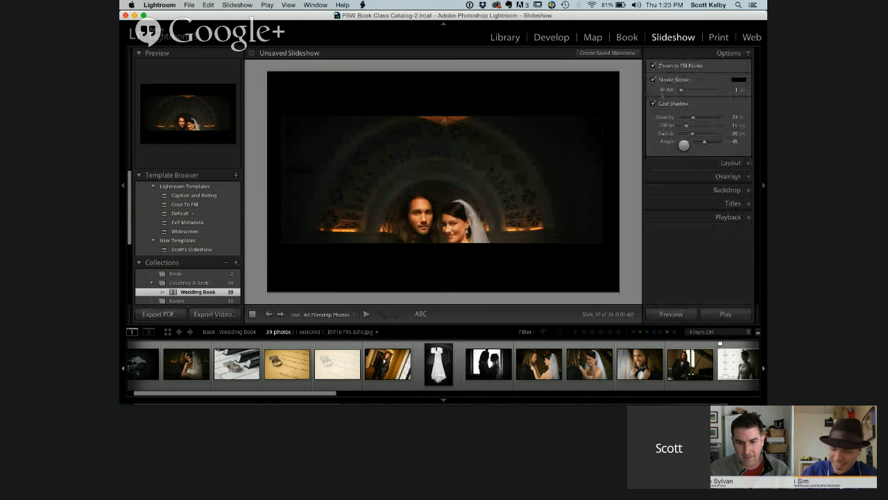
{"action": "left_click", "coordinate": [626, 38]}
Open the book settings
{"action": "left_click", "coordinate": [716, 54]}
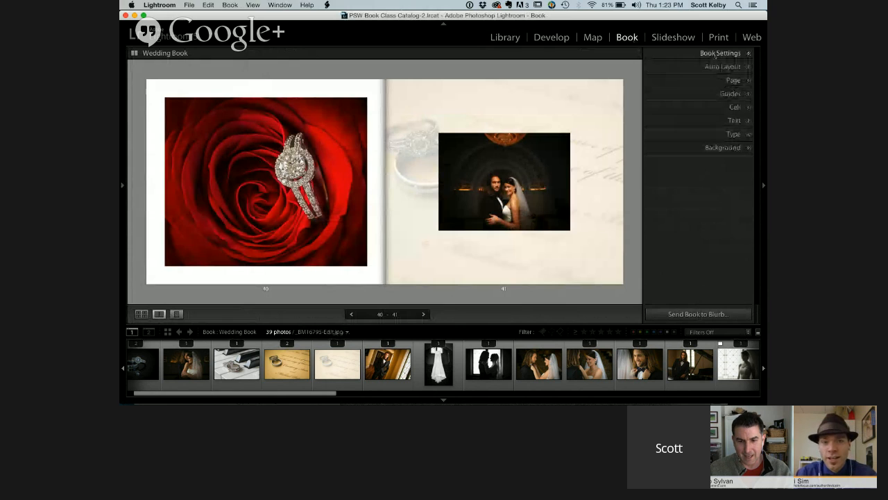
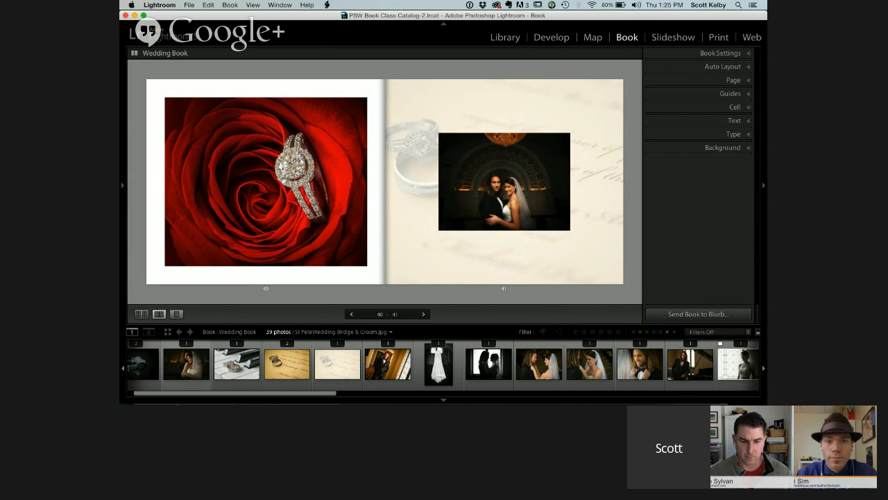
Switch to Photoshop, create a new blank document with the default settings, and return to the wedding book in Lightroom
{"action": "left_click", "coordinate": [246, 393]}
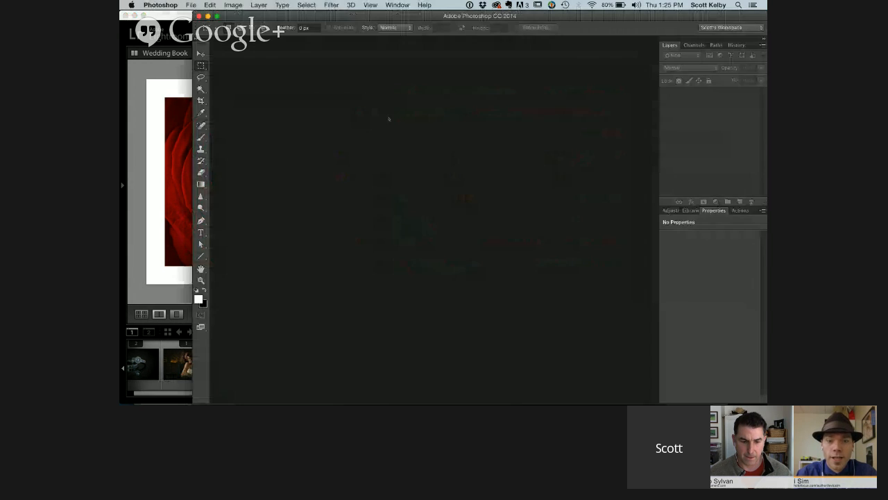
{"action": "key", "text": "super+n"}
{"action": "key", "text": "Return"}
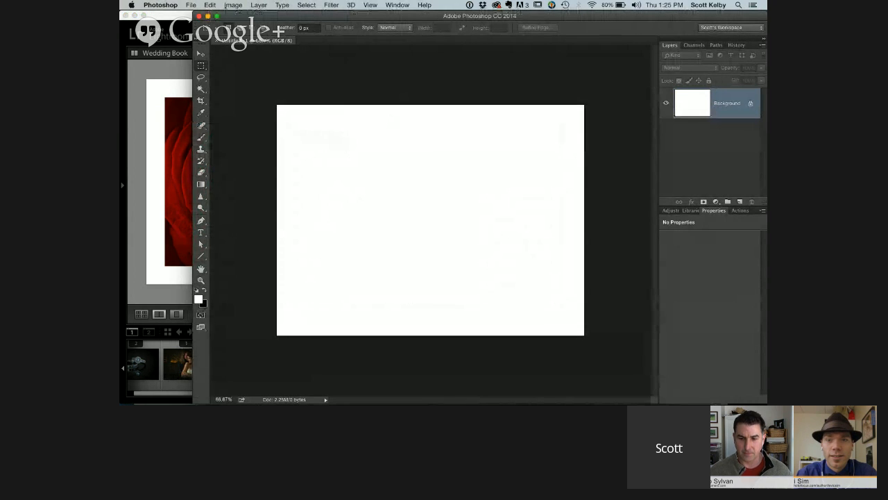
{"action": "left_click", "coordinate": [210, 5]}
{"action": "left_click", "coordinate": [423, 74]}
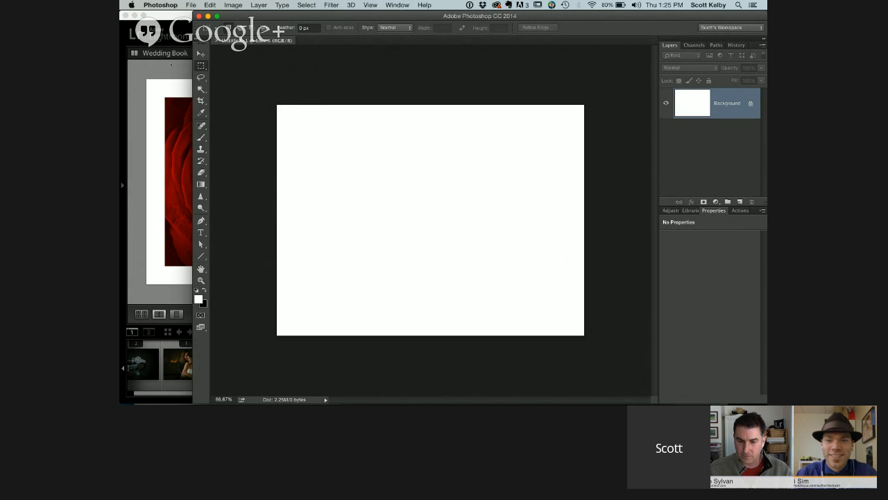
{"action": "left_click", "coordinate": [170, 64]}
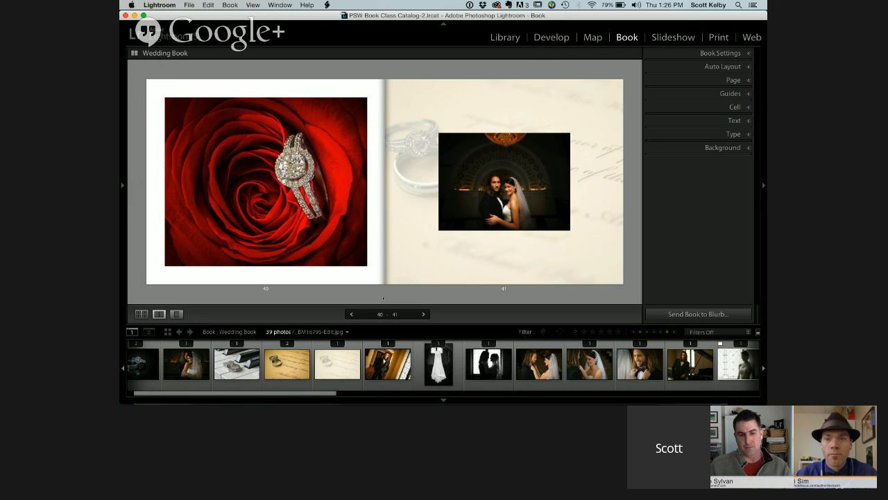
Change the layout of page 40 so the rose ring photo fills the whole page
{"action": "left_click", "coordinate": [447, 200]}
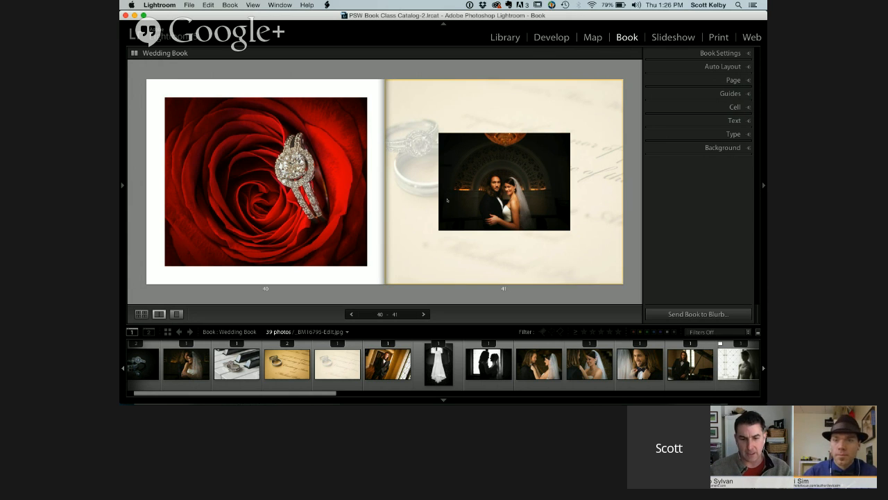
{"action": "left_click", "coordinate": [531, 94]}
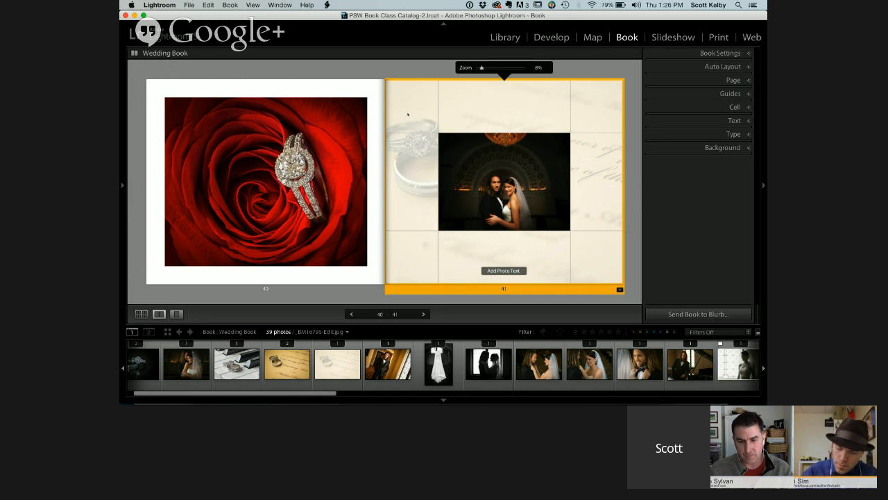
{"action": "left_click", "coordinate": [186, 92]}
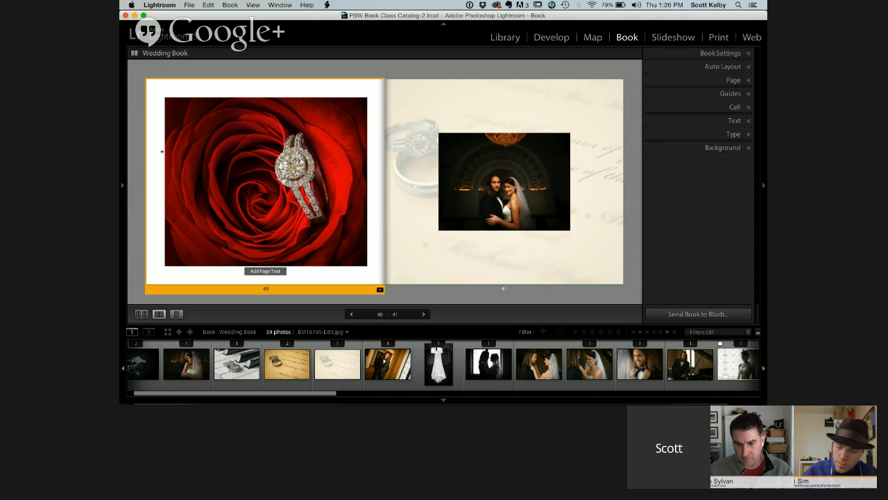
{"action": "left_click", "coordinate": [346, 207]}
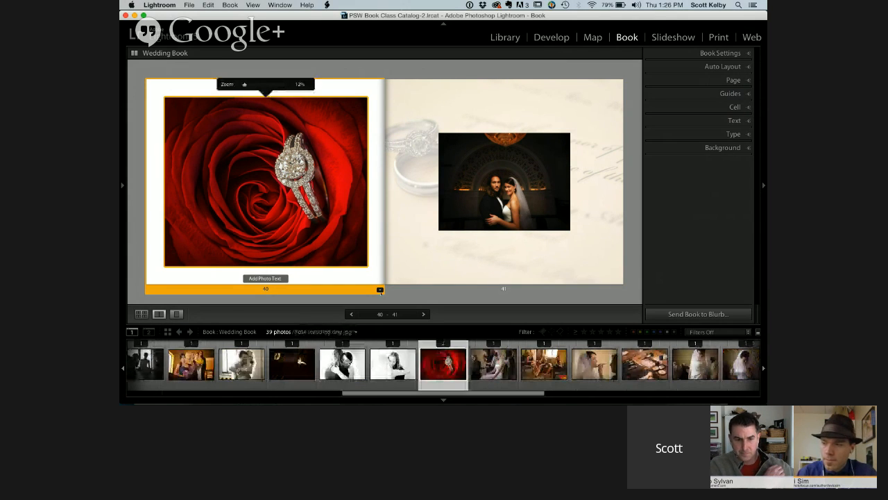
{"action": "left_click", "coordinate": [380, 291]}
{"action": "left_click", "coordinate": [406, 66]}
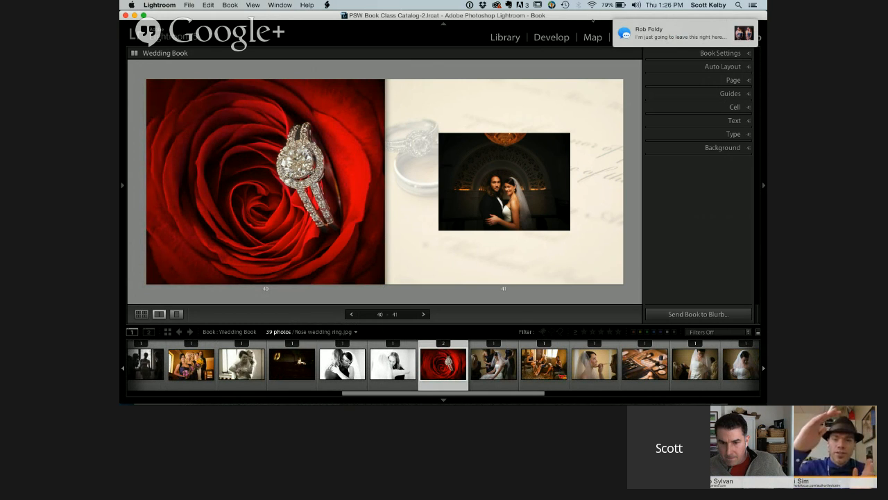
Check the incoming message, return to the book, and reposition the rose photo on page 40 so the ring sits near the page's center
{"action": "left_click", "coordinate": [648, 31]}
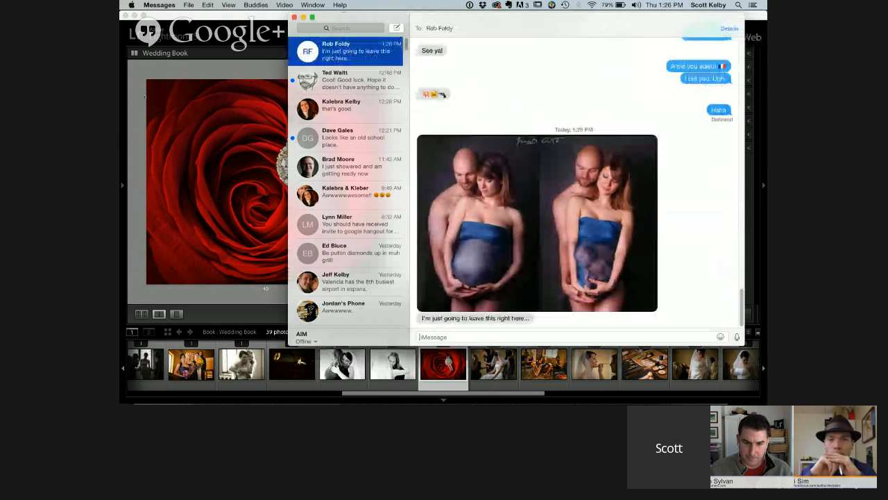
{"action": "left_click", "coordinate": [146, 97]}
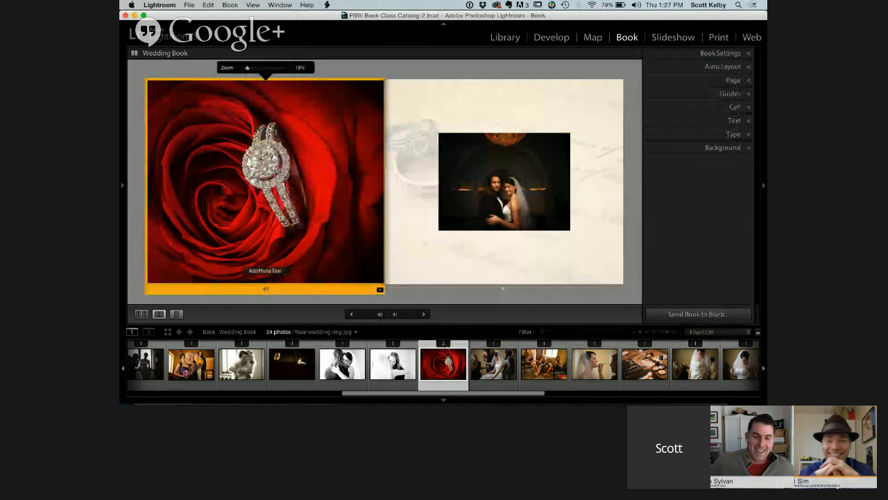
{"action": "left_click", "coordinate": [598, 66]}
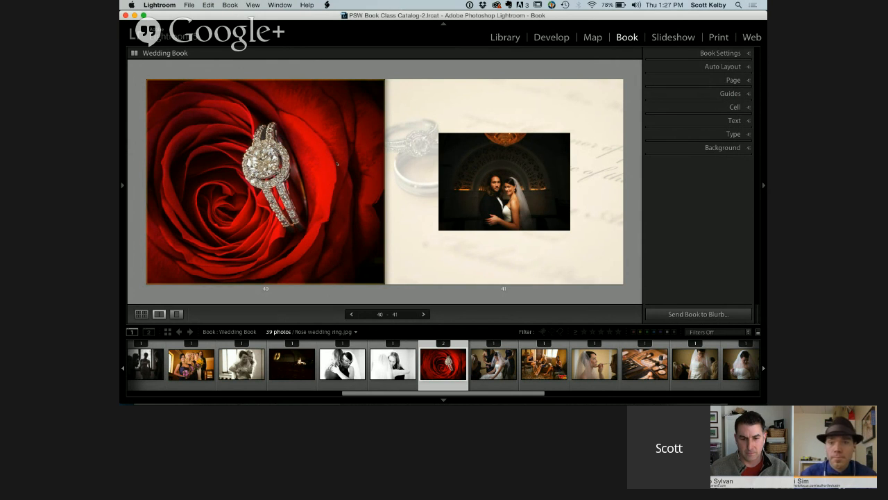
View page 40's rose ring photo in the Develop module, and return to the book
{"action": "left_click", "coordinate": [337, 163]}
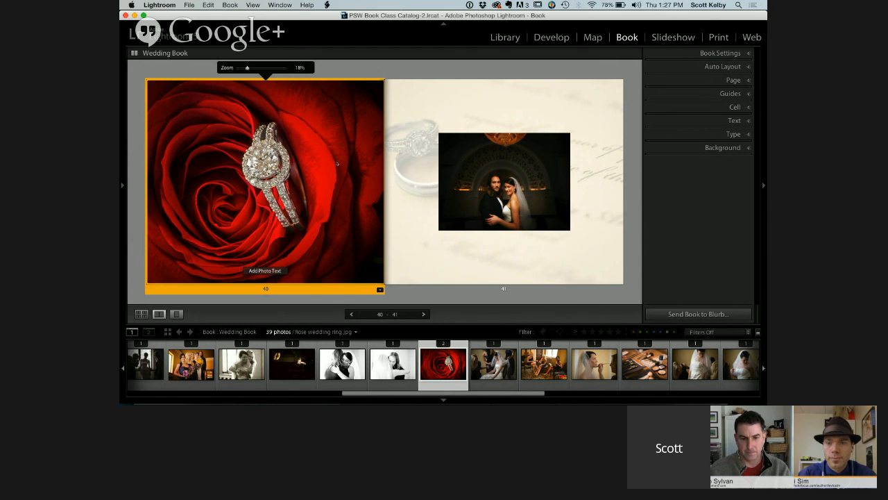
{"action": "key", "text": "super+e"}
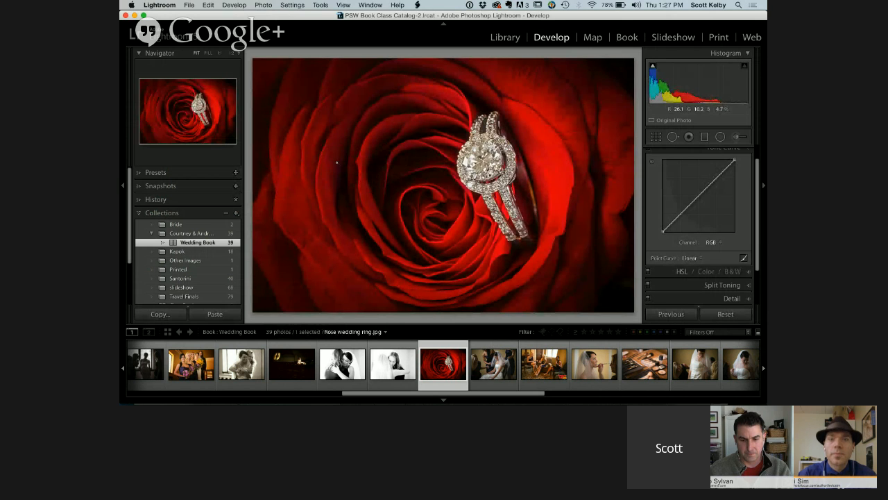
{"action": "left_click", "coordinate": [626, 37]}
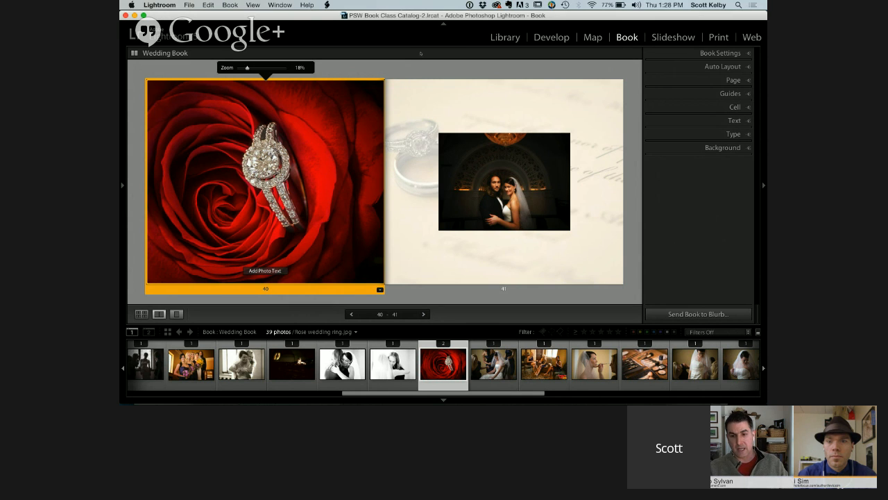
Look at the save dialog for exporting the book to PDF, and close it without saving
{"action": "left_click", "coordinate": [122, 186]}
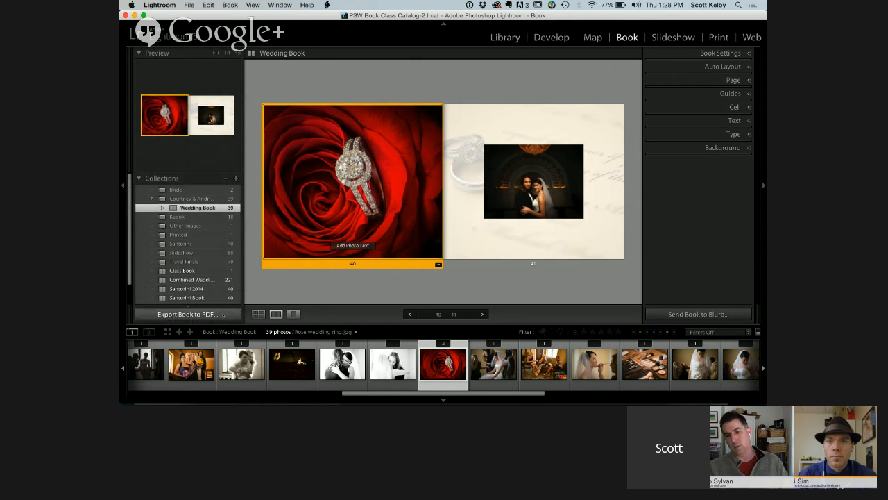
{"action": "left_click", "coordinate": [222, 314]}
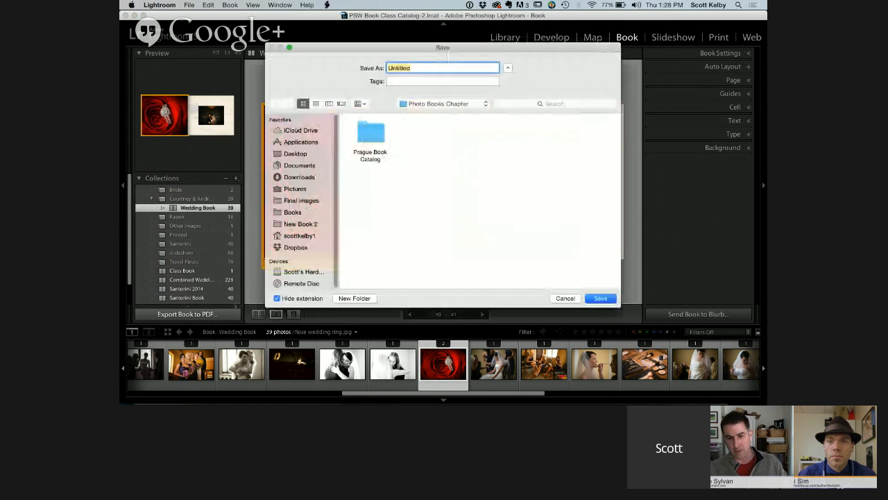
{"action": "left_click", "coordinate": [568, 298]}
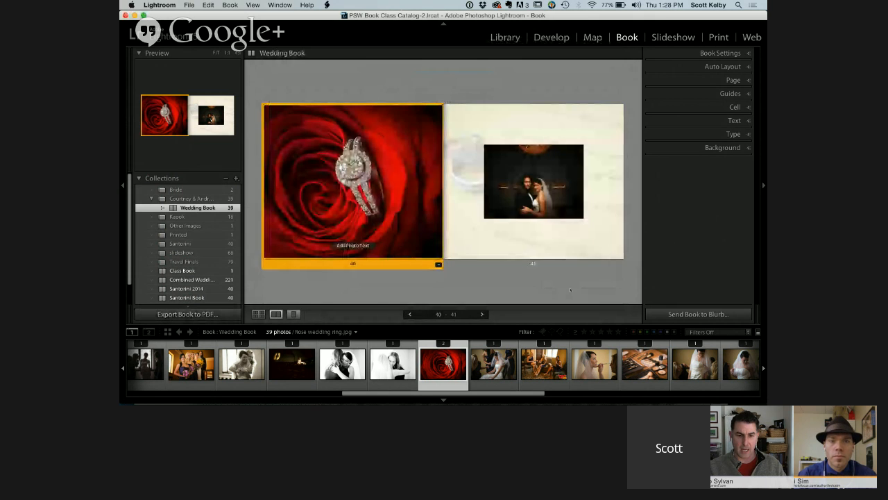
{"action": "left_click", "coordinate": [571, 289]}
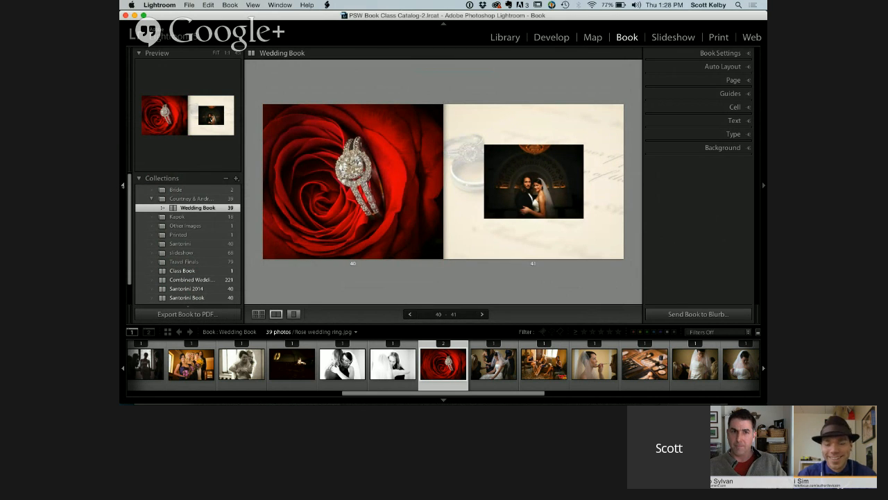
{"action": "left_click", "coordinate": [122, 185]}
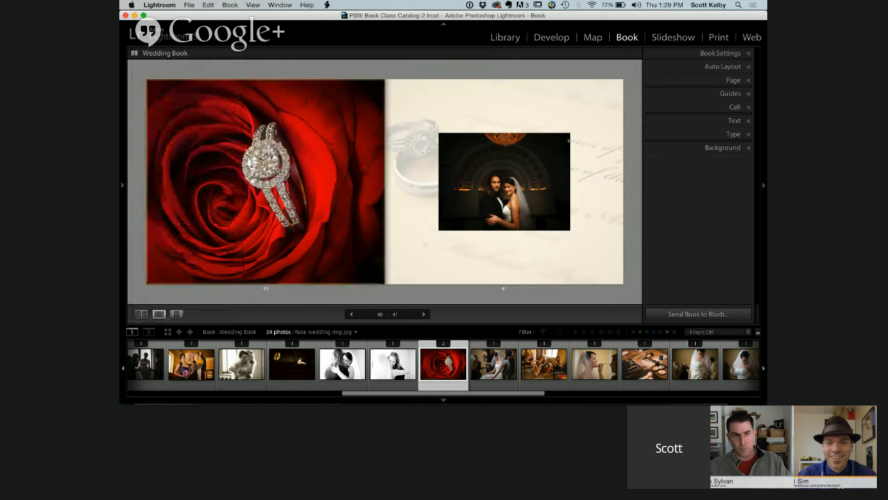
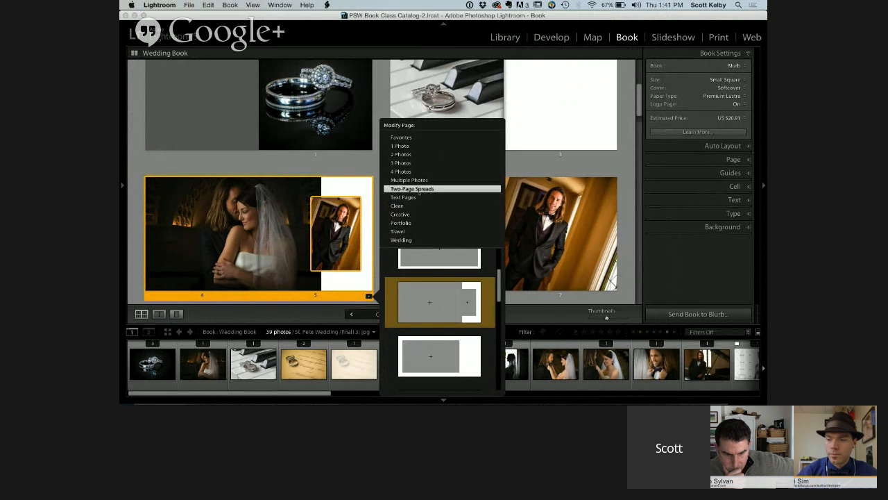
Change the two-page spread of the couple and groom photos to the 2 Photos layout with a large photo and a smaller one beside it
{"action": "left_click", "coordinate": [419, 182]}
{"action": "scroll", "coordinate": [450, 304], "scroll_direction": "down", "scroll_amount": 5}
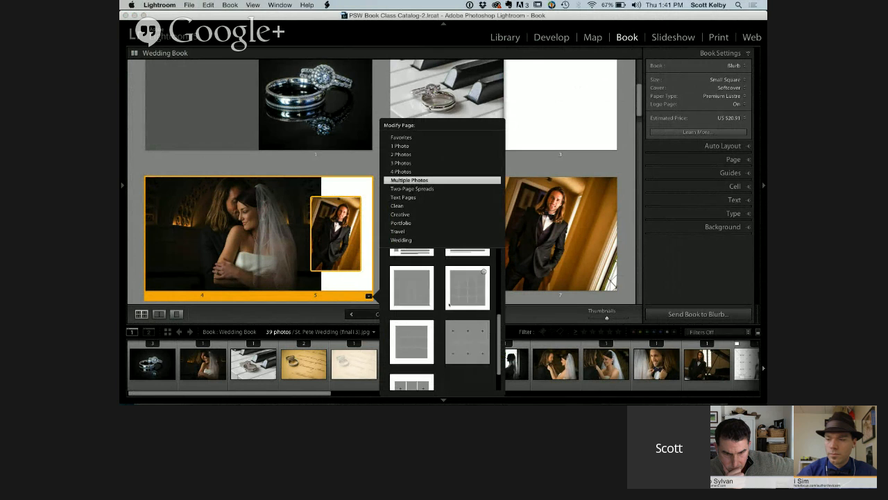
{"action": "scroll", "coordinate": [450, 304], "scroll_direction": "up", "scroll_amount": 8}
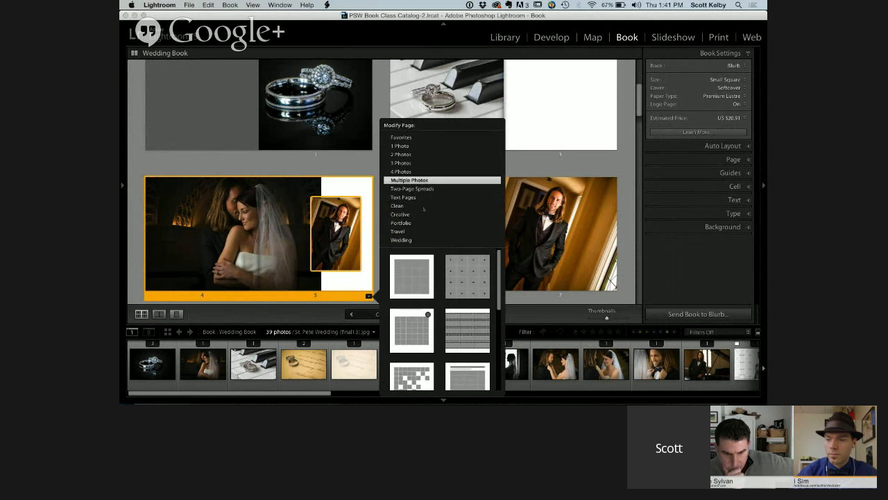
{"action": "left_click", "coordinate": [413, 154]}
{"action": "scroll", "coordinate": [442, 276], "scroll_direction": "down", "scroll_amount": 4}
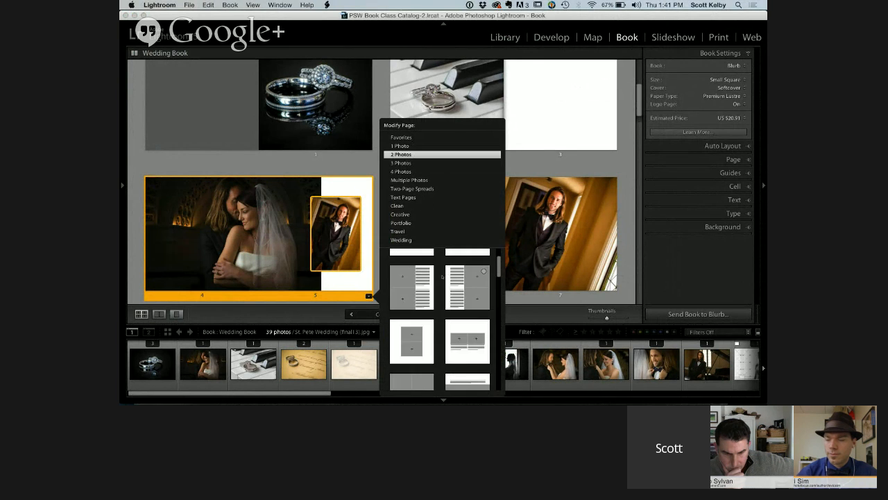
{"action": "scroll", "coordinate": [441, 276], "scroll_direction": "down", "scroll_amount": 4}
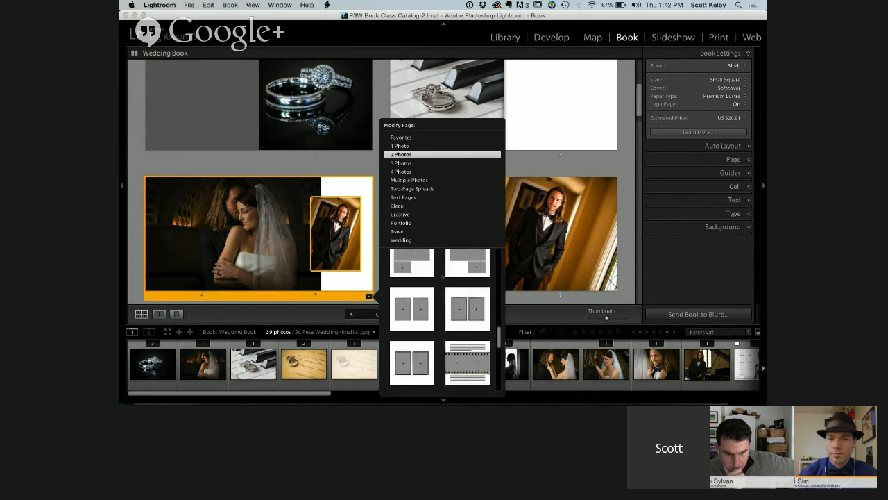
{"action": "scroll", "coordinate": [442, 276], "scroll_direction": "down", "scroll_amount": 3}
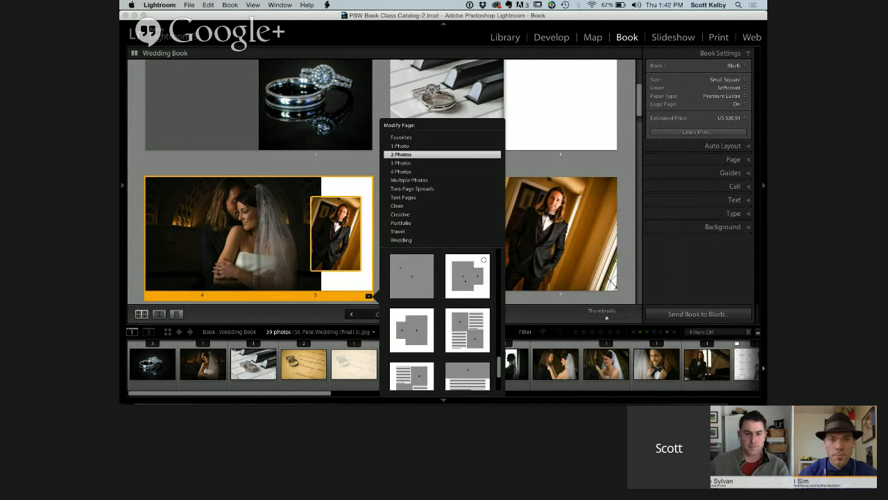
{"action": "left_click", "coordinate": [465, 279]}
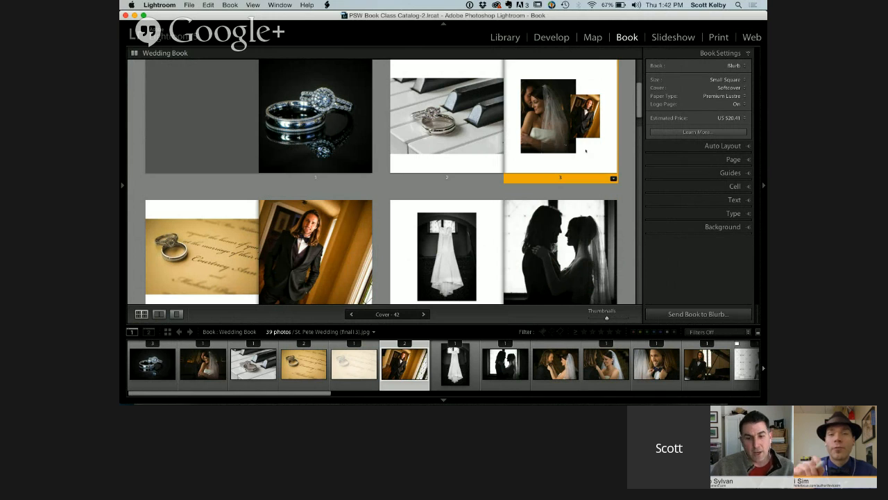
Select the large couple photo and the small groom photo on page 3 in turn to view their zoom settings, and clear the selection
{"action": "left_click", "coordinate": [545, 149]}
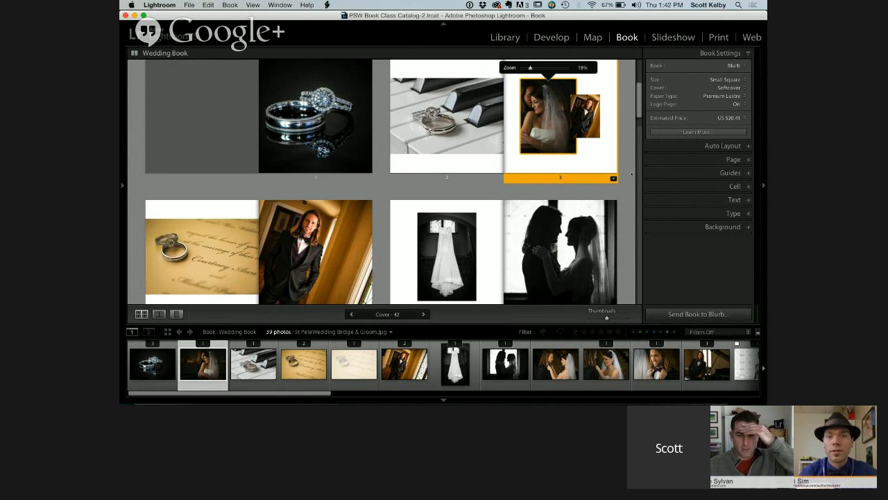
{"action": "scroll", "coordinate": [631, 174], "scroll_direction": "up", "scroll_amount": 1}
{"action": "left_click", "coordinate": [632, 174]}
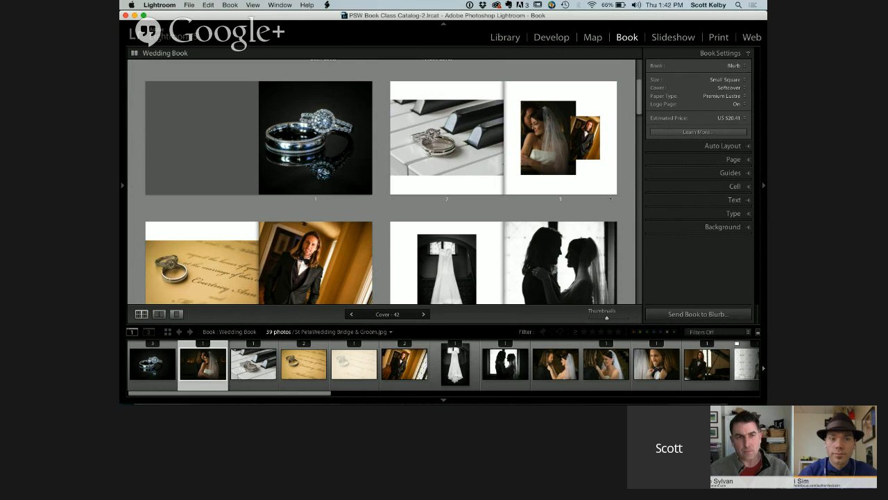
{"action": "scroll", "coordinate": [611, 198], "scroll_direction": "down", "scroll_amount": 1}
{"action": "left_click", "coordinate": [586, 134]}
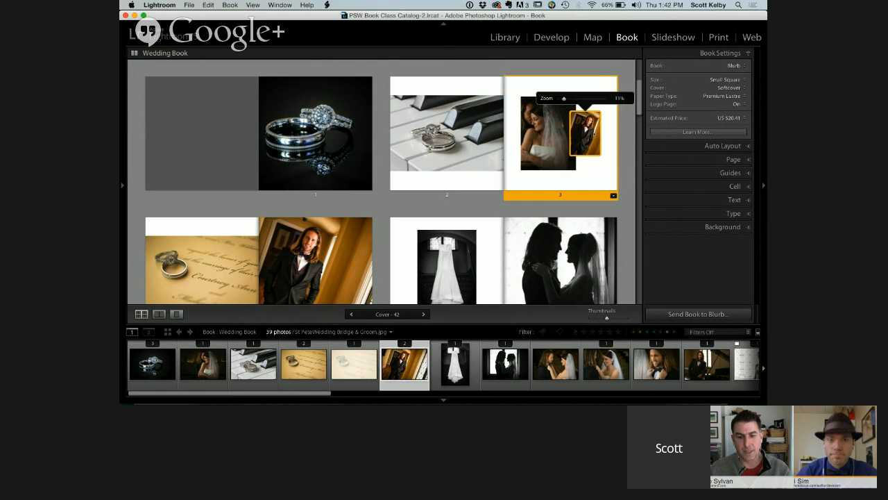
{"action": "left_click", "coordinate": [627, 152]}
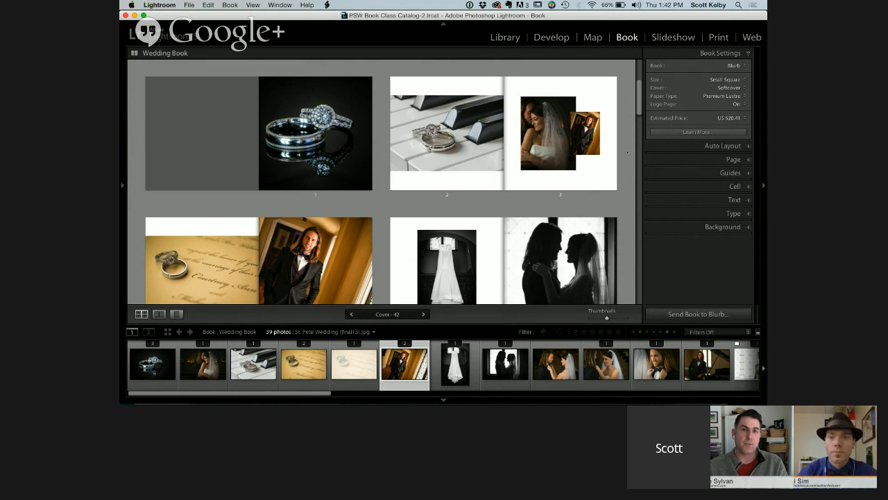
{"action": "scroll", "coordinate": [627, 152], "scroll_direction": "down", "scroll_amount": 1}
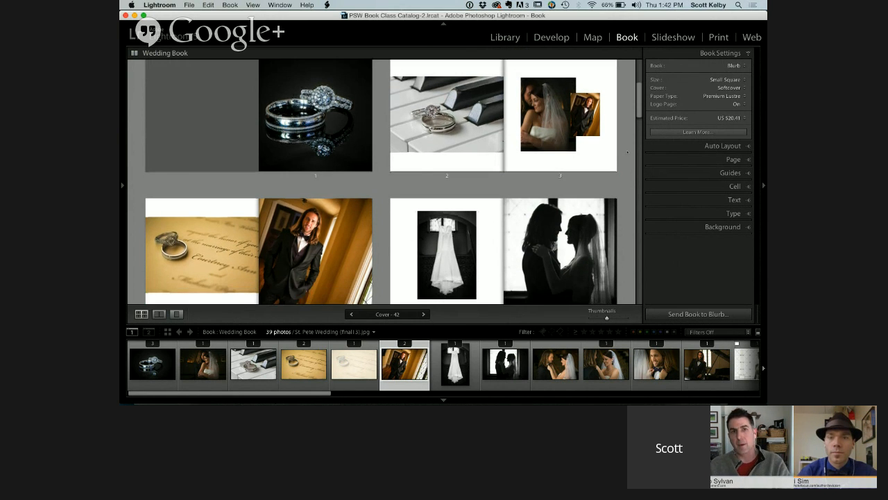
{"action": "scroll", "coordinate": [628, 152], "scroll_direction": "down", "scroll_amount": 6}
{"action": "scroll", "coordinate": [627, 152], "scroll_direction": "up", "scroll_amount": 2}
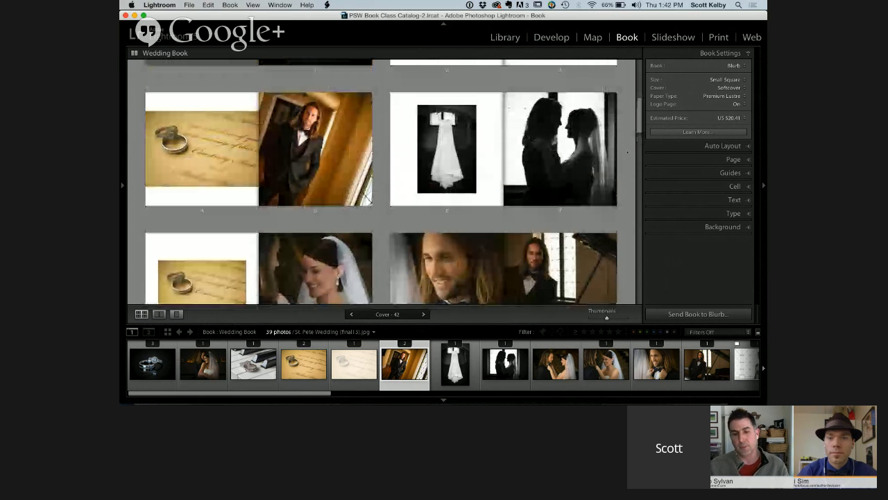
{"action": "scroll", "coordinate": [627, 152], "scroll_direction": "up", "scroll_amount": 2}
{"action": "scroll", "coordinate": [627, 152], "scroll_direction": "up", "scroll_amount": 1}
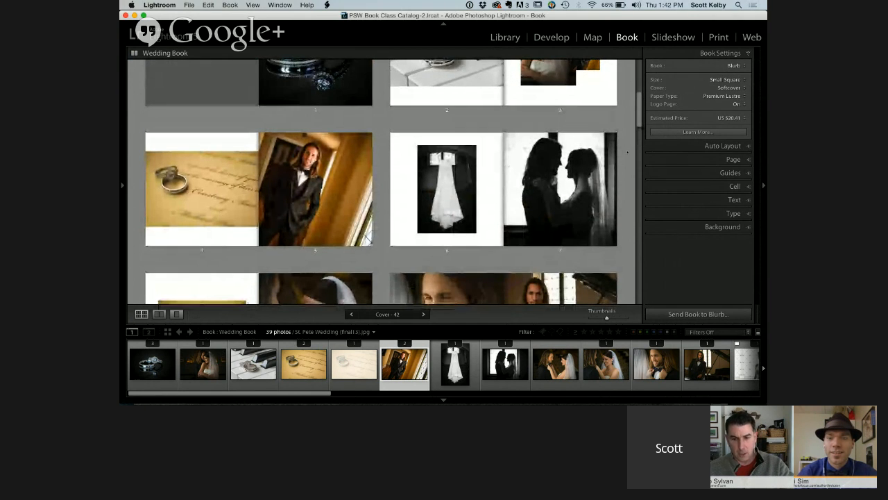
{"action": "scroll", "coordinate": [627, 152], "scroll_direction": "up", "scroll_amount": 3}
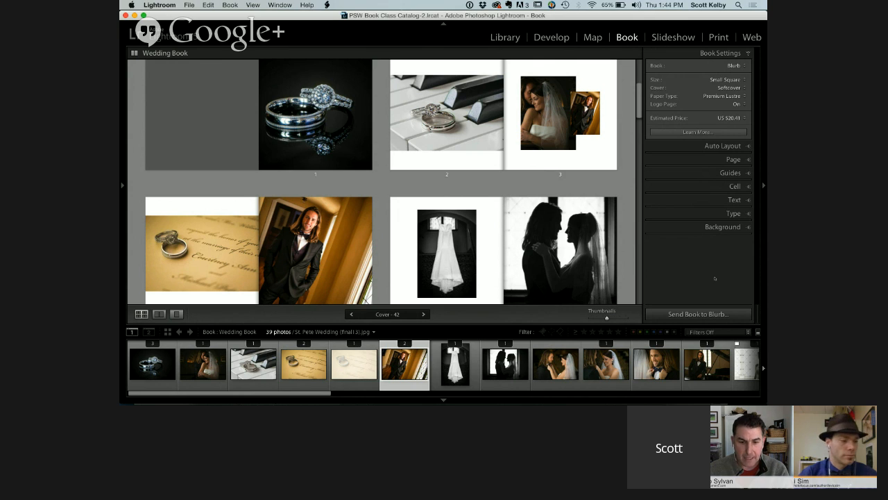
Look at the paper types offered for the book, close the list without choosing one, and view the book's last pages
{"action": "left_click", "coordinate": [722, 97]}
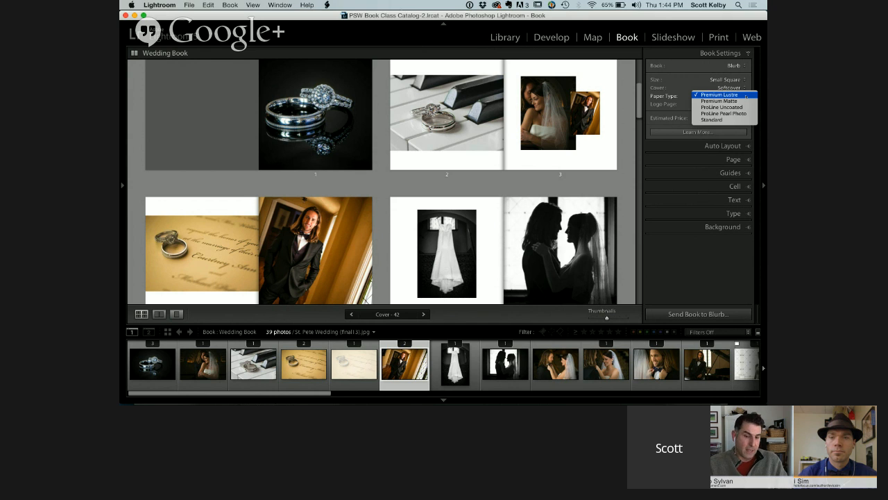
{"action": "left_click", "coordinate": [639, 106]}
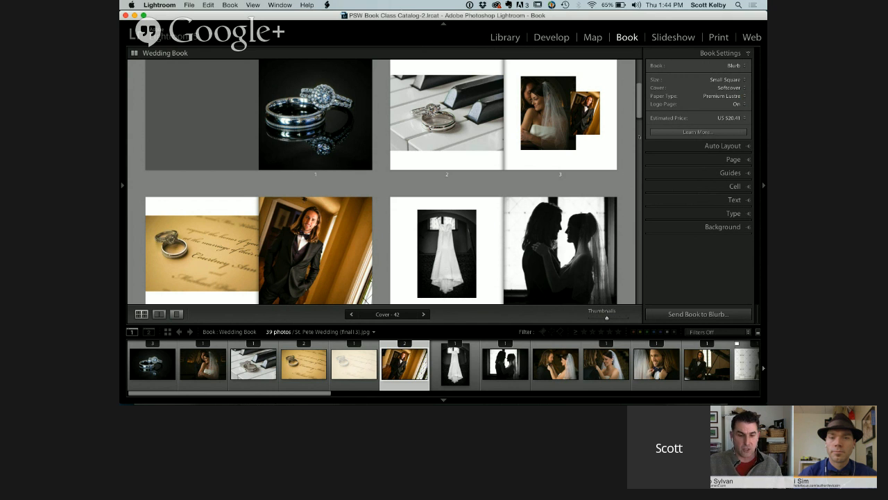
{"action": "left_click_drag", "start_coordinate": [639, 109], "coordinate": [636, 297]}
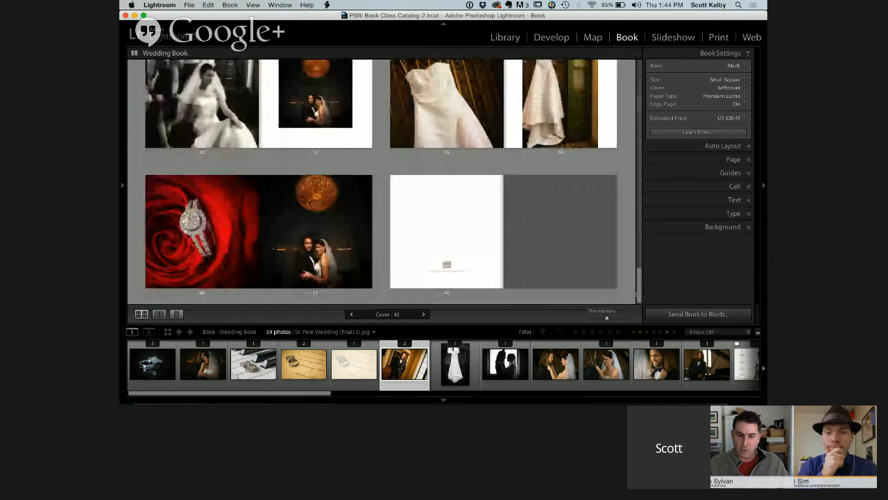
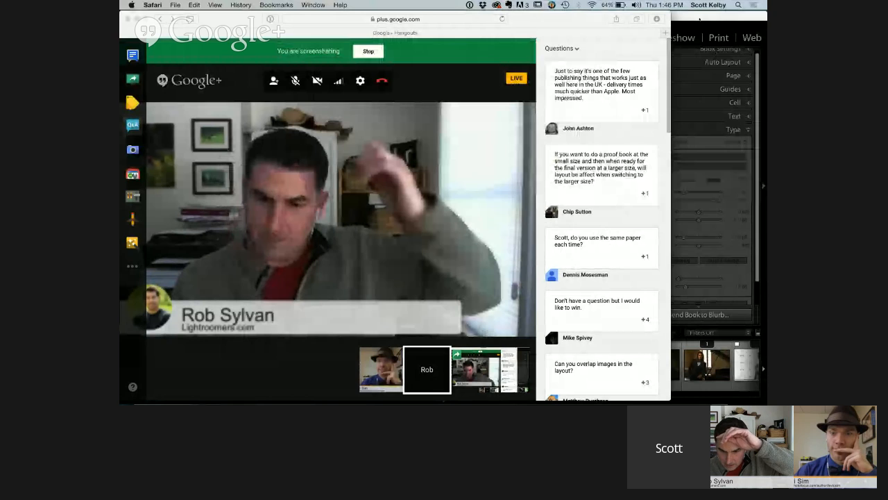
Switch to Lightroom and look at the Text Pages layouts offered for the ring photo on page 1
{"action": "left_click", "coordinate": [699, 19]}
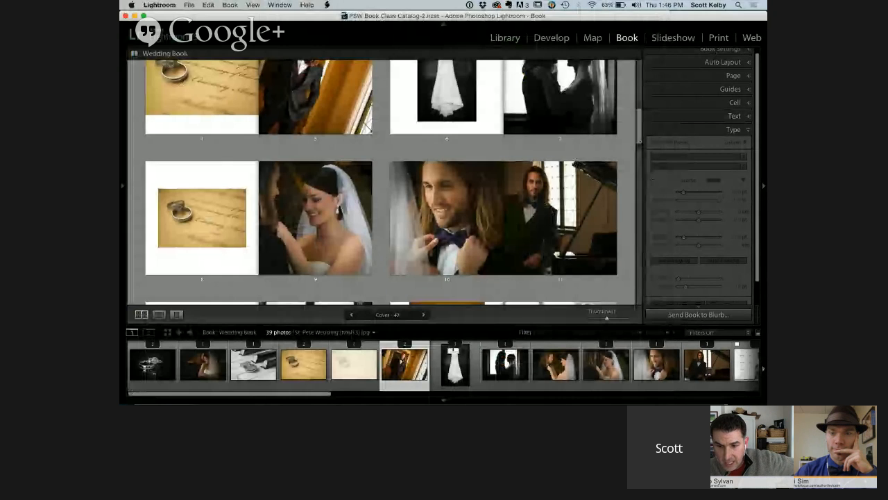
{"action": "left_click_drag", "start_coordinate": [640, 141], "coordinate": [630, 96]}
{"action": "scroll", "coordinate": [361, 178], "scroll_direction": "down", "scroll_amount": 3}
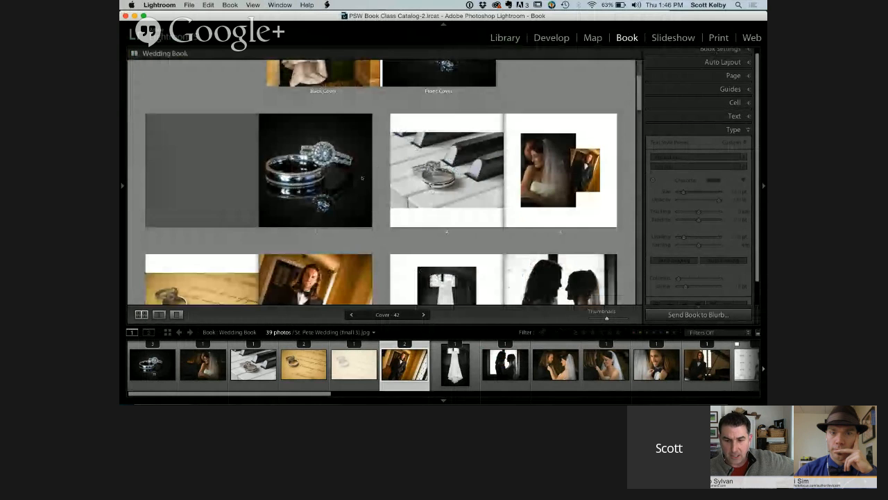
{"action": "left_click", "coordinate": [362, 178]}
{"action": "left_click", "coordinate": [368, 232]}
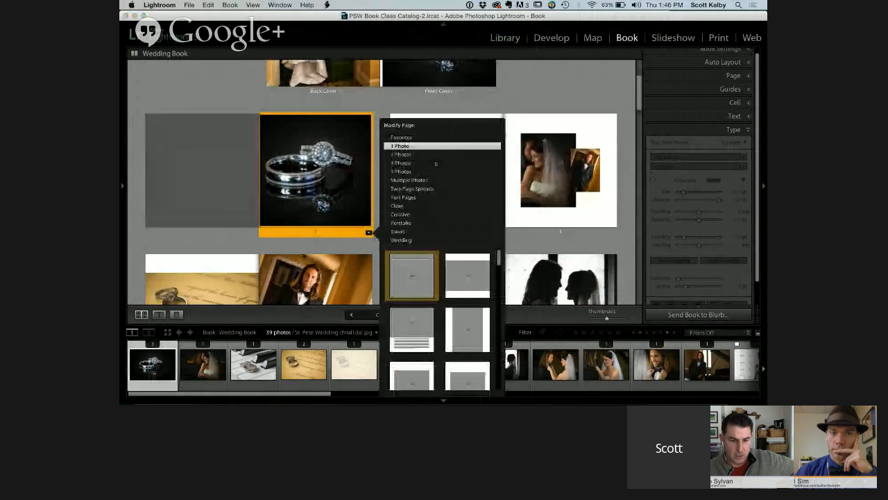
{"action": "left_click", "coordinate": [416, 198]}
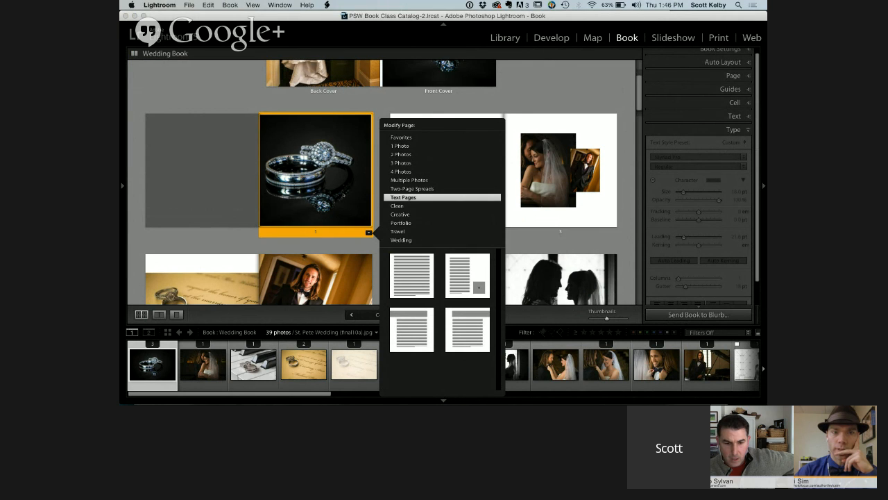
Shrink the ring photo on page 1 by adding padding around it, and turn on its photo text
{"action": "left_click", "coordinate": [330, 180]}
{"action": "mouse_move", "coordinate": [369, 225]}
{"action": "left_mouse_down"}
{"action": "mouse_move", "coordinate": [354, 191]}
{"action": "mouse_move", "coordinate": [369, 209]}
{"action": "left_mouse_up"}
{"action": "left_click", "coordinate": [734, 116]}
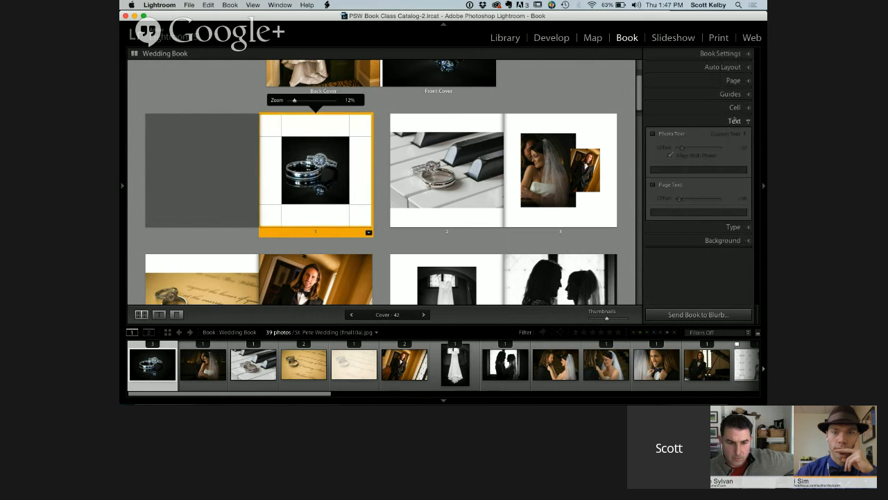
{"action": "left_click", "coordinate": [653, 134]}
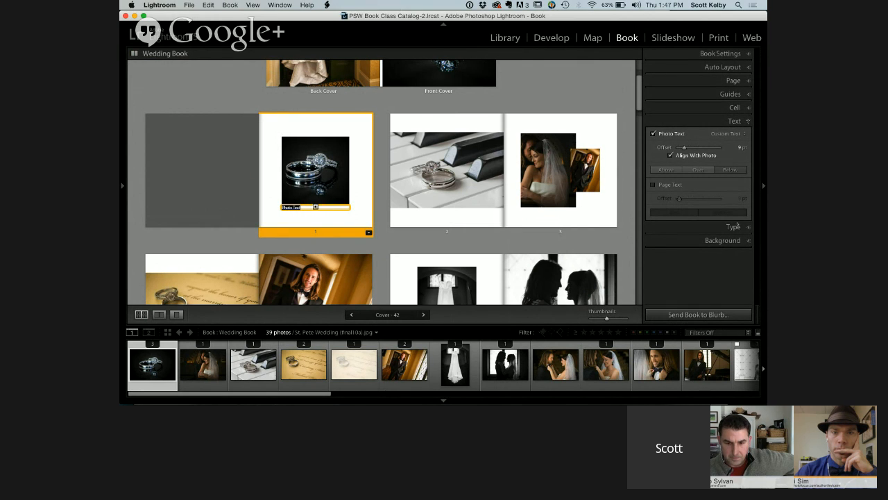
Review the type settings of the photo text under the page 1 ring photo and center-align the text
{"action": "left_click", "coordinate": [735, 226]}
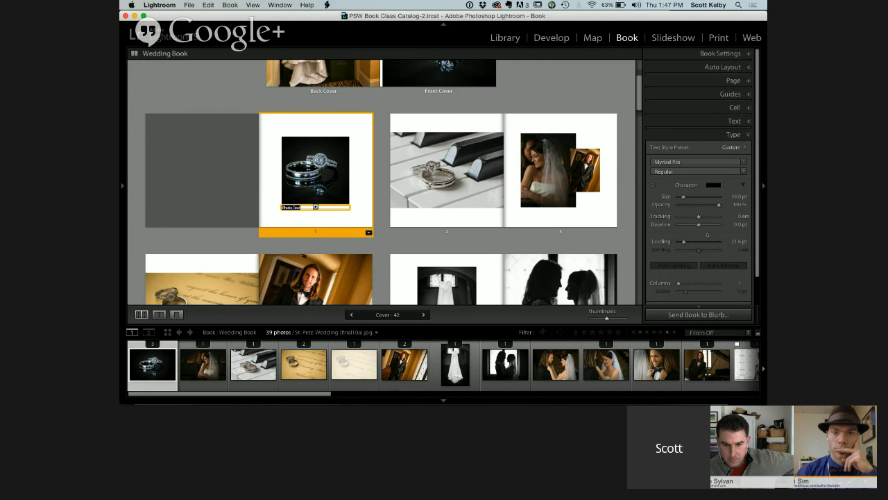
{"action": "scroll", "coordinate": [709, 232], "scroll_direction": "down", "scroll_amount": 1}
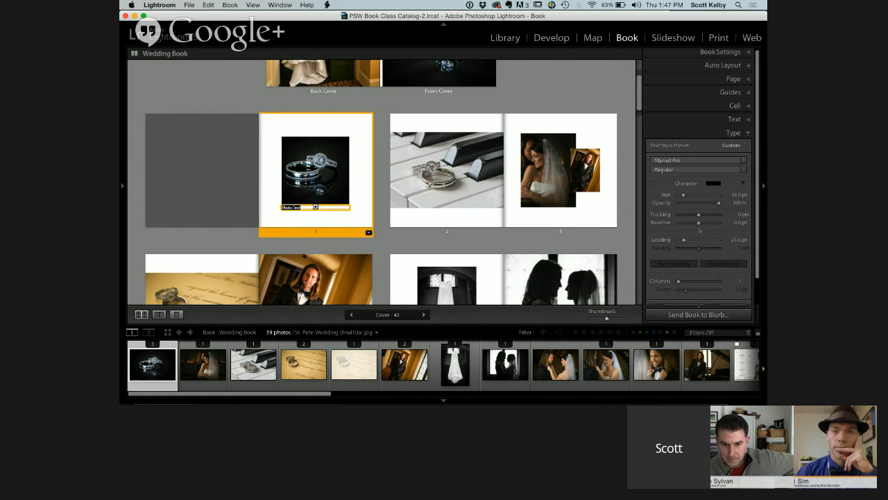
{"action": "scroll", "coordinate": [691, 278], "scroll_direction": "down", "scroll_amount": 3}
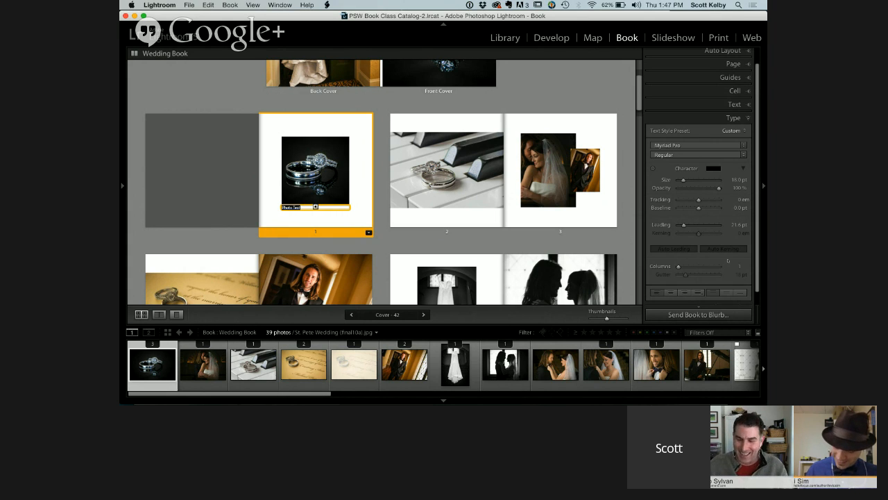
{"action": "left_click", "coordinate": [671, 293]}
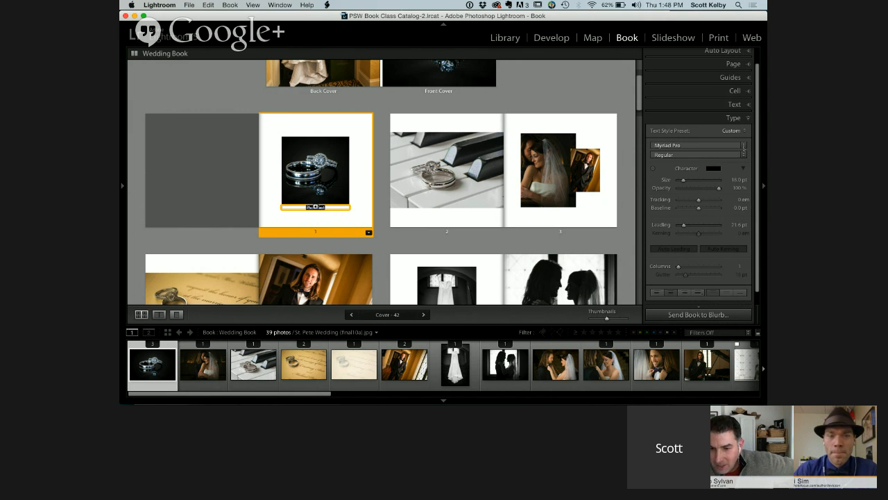
Look through the fonts offered for the page 1 photo text and close the list without choosing one
{"action": "left_click", "coordinate": [743, 147]}
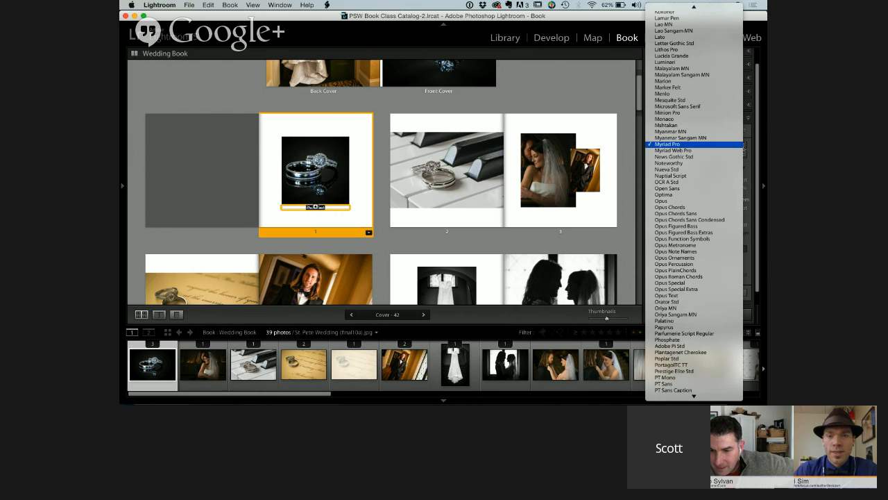
{"action": "mouse_move", "coordinate": [694, 8]}
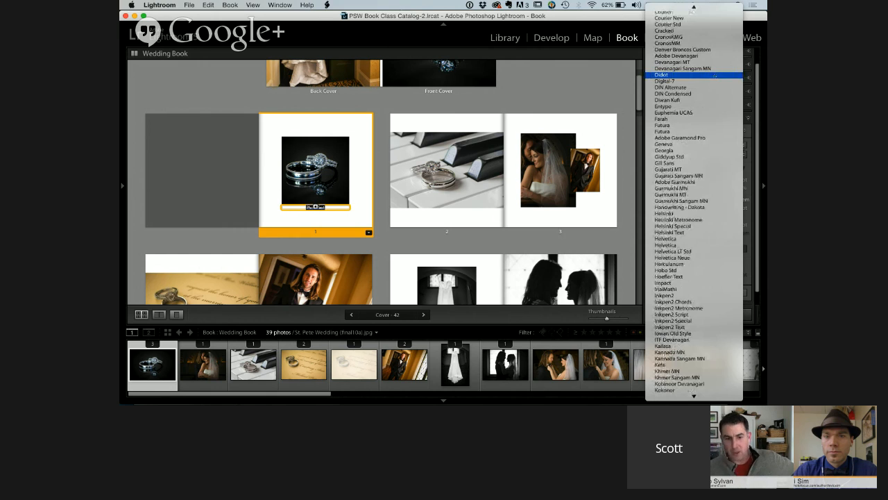
{"action": "mouse_move", "coordinate": [693, 357]}
{"action": "left_click", "coordinate": [762, 99]}
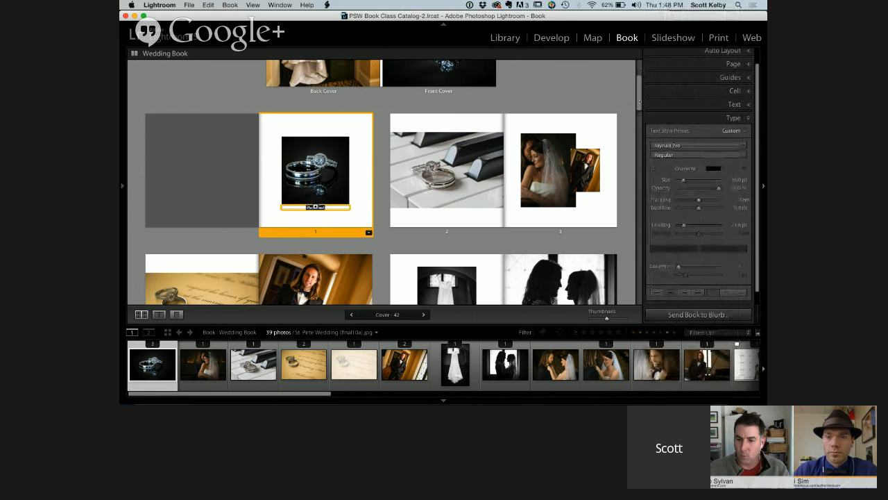
Select the front cover and set the book's cover type to Hardcover Dust Jacket
{"action": "left_click_drag", "start_coordinate": [639, 90], "coordinate": [640, 83]}
{"action": "scroll", "coordinate": [315, 260], "scroll_direction": "up", "scroll_amount": 2}
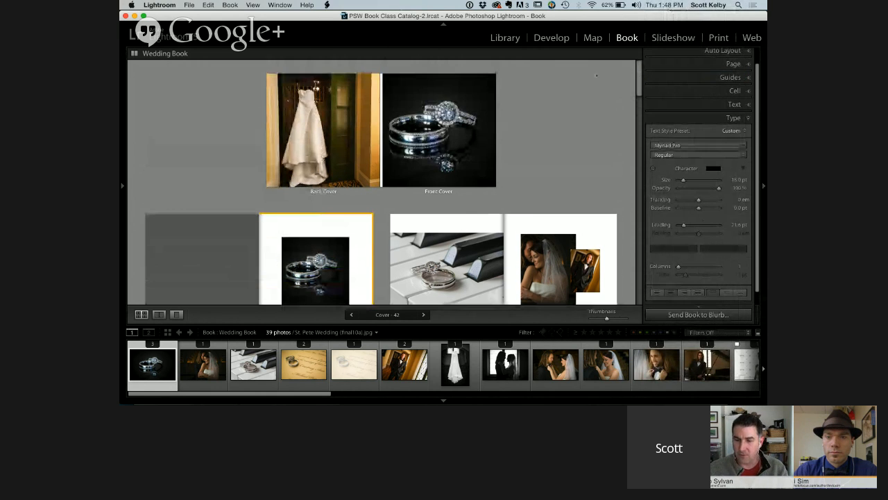
{"action": "left_click", "coordinate": [489, 148]}
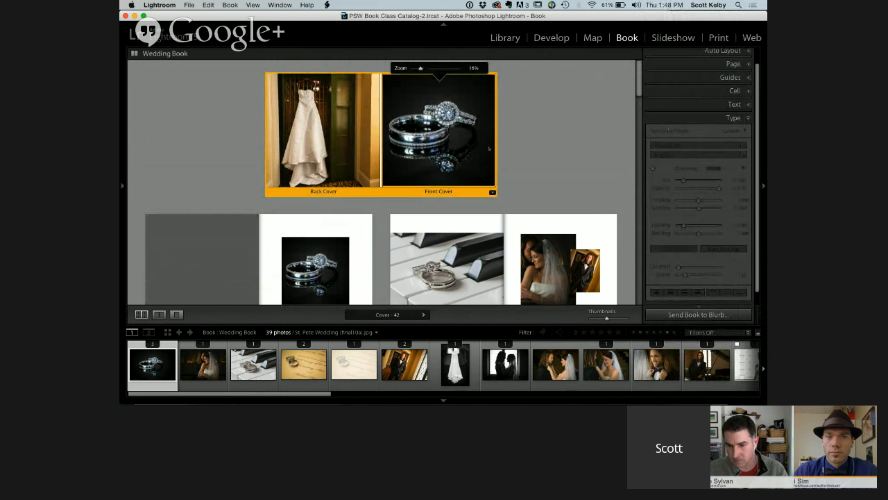
{"action": "scroll", "coordinate": [700, 139], "scroll_direction": "up", "scroll_amount": 1}
{"action": "left_click", "coordinate": [746, 55]}
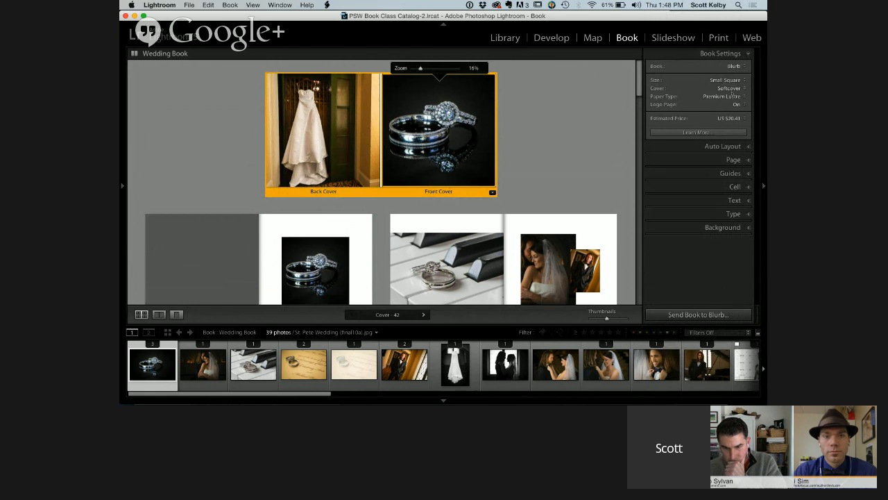
{"action": "left_click", "coordinate": [732, 88]}
{"action": "left_click", "coordinate": [736, 81]}
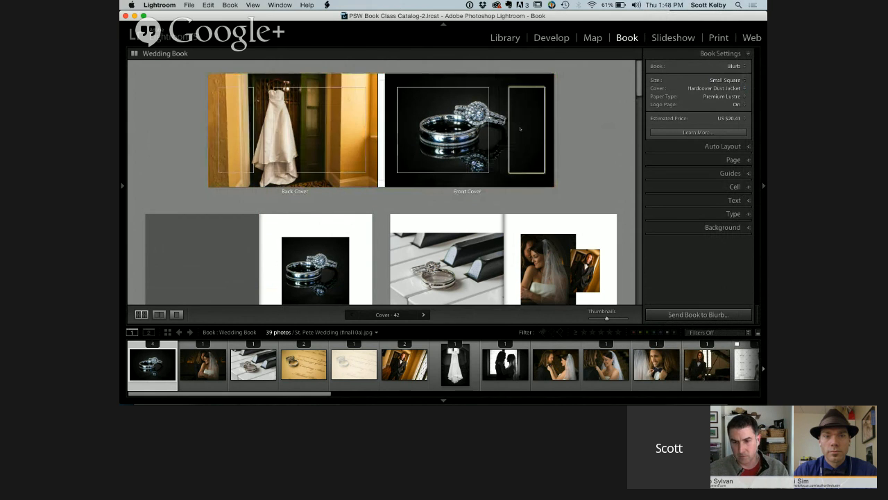
Look at the dust jacket's flap text areas and the available cover layouts, and close the layouts without choosing one
{"action": "left_click", "coordinate": [520, 129]}
{"action": "left_click", "coordinate": [562, 168]}
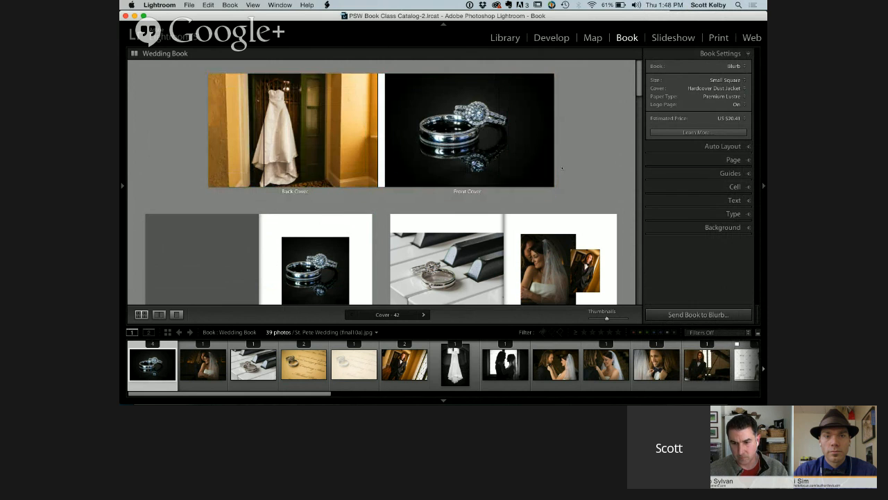
{"action": "left_click", "coordinate": [552, 174]}
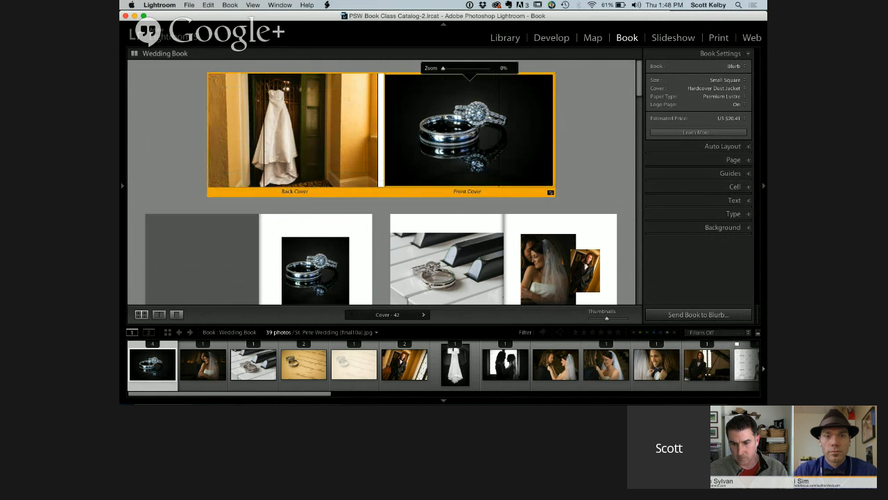
{"action": "left_click", "coordinate": [550, 192]}
{"action": "scroll", "coordinate": [596, 227], "scroll_direction": "down", "scroll_amount": 8}
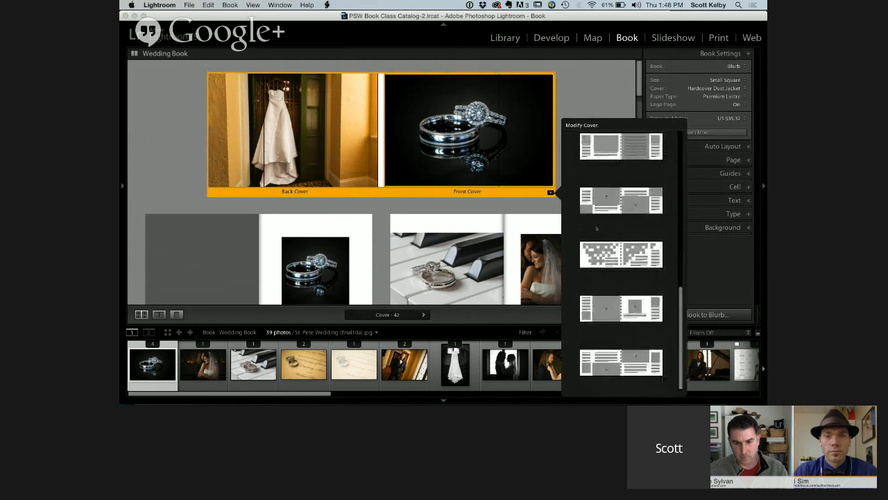
{"action": "scroll", "coordinate": [610, 209], "scroll_direction": "up", "scroll_amount": 8}
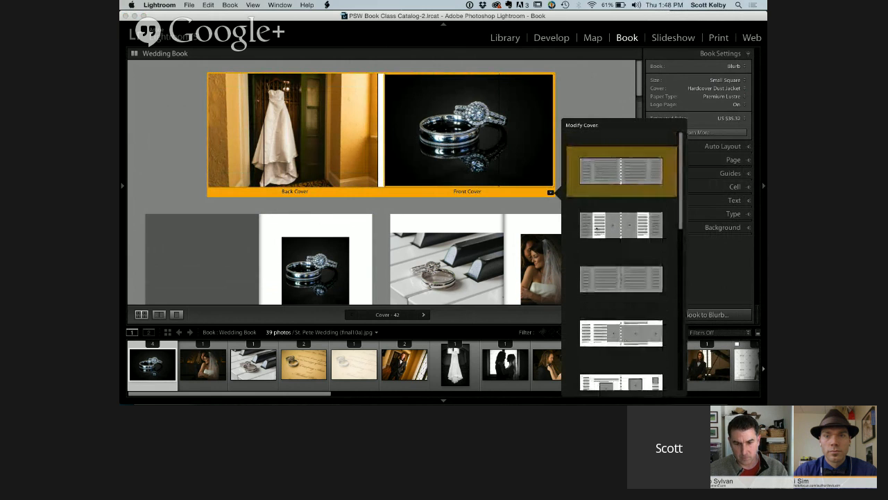
{"action": "left_click", "coordinate": [609, 97]}
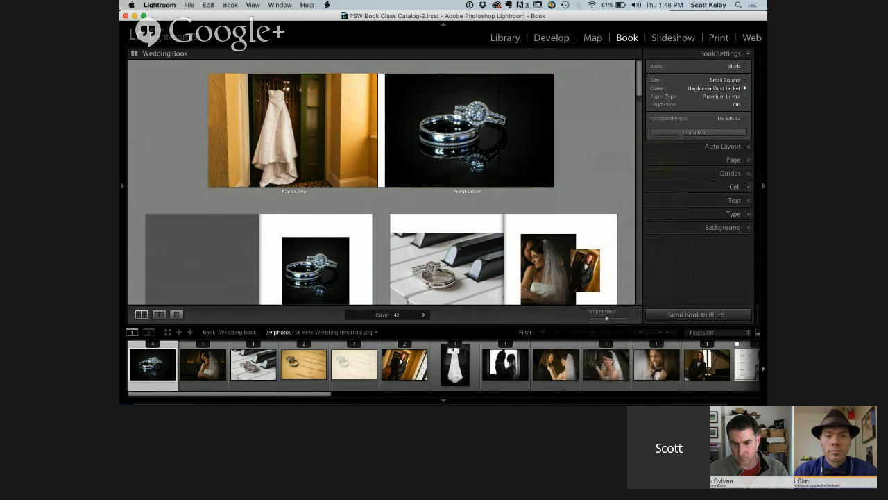
Change the cover type to Hardcover Image Wrap, browse its layouts, and apply the one with full photos on both covers and spine text
{"action": "left_click", "coordinate": [694, 88]}
{"action": "left_click", "coordinate": [712, 80]}
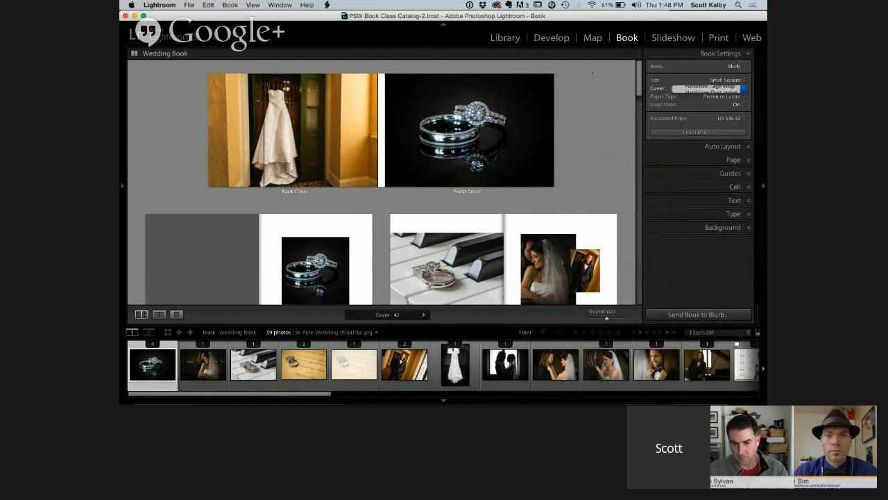
{"action": "left_click", "coordinate": [490, 192]}
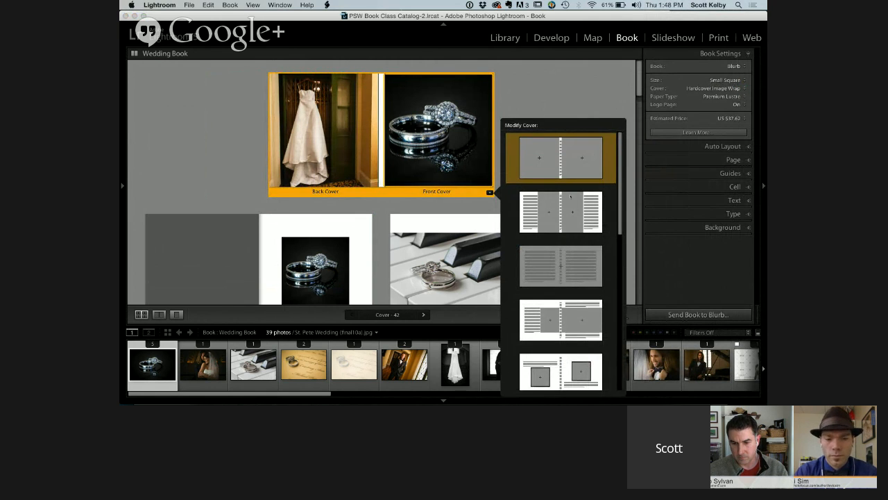
{"action": "scroll", "coordinate": [560, 166], "scroll_direction": "down", "scroll_amount": 8}
{"action": "scroll", "coordinate": [580, 200], "scroll_direction": "down", "scroll_amount": 3}
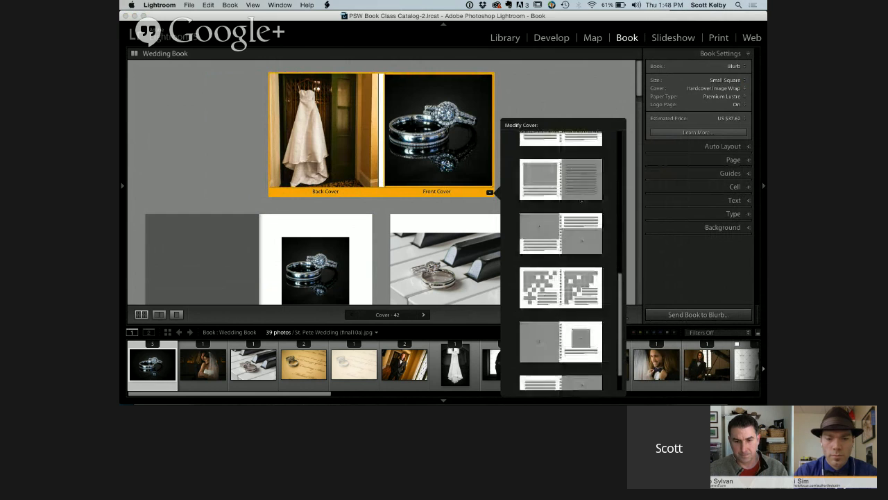
{"action": "scroll", "coordinate": [580, 201], "scroll_direction": "up", "scroll_amount": 5}
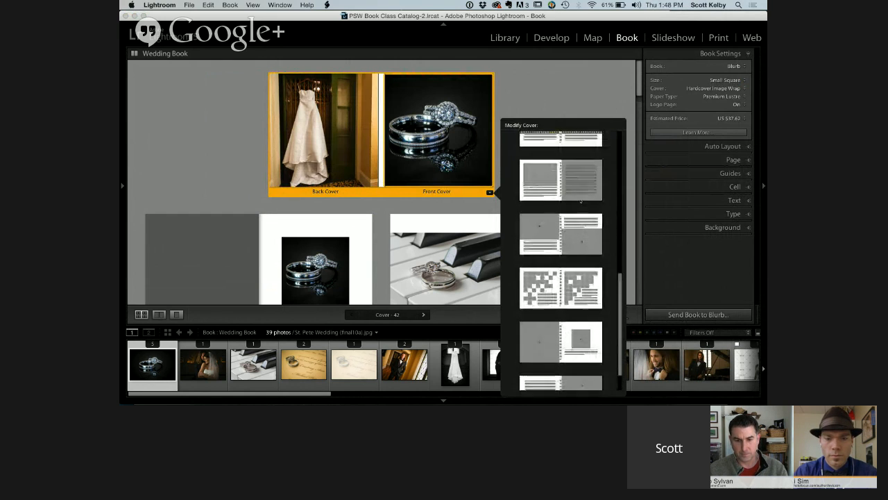
{"action": "scroll", "coordinate": [580, 201], "scroll_direction": "up", "scroll_amount": 6}
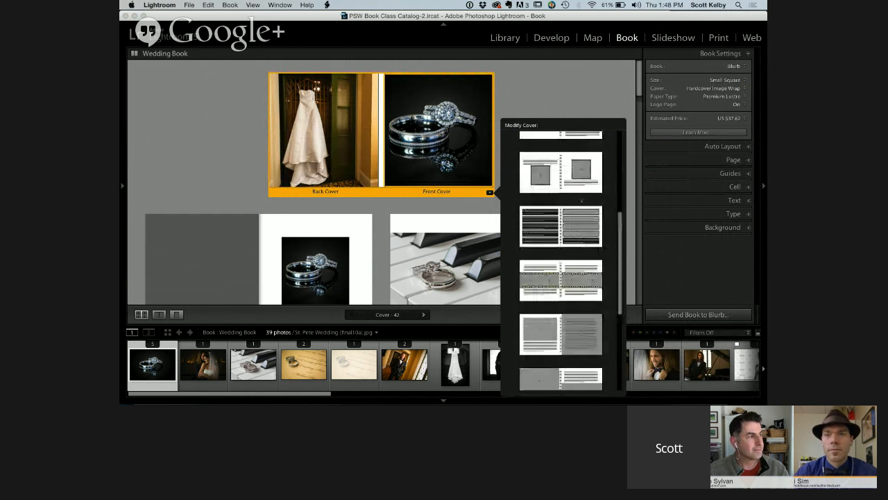
{"action": "scroll", "coordinate": [580, 201], "scroll_direction": "down", "scroll_amount": 3}
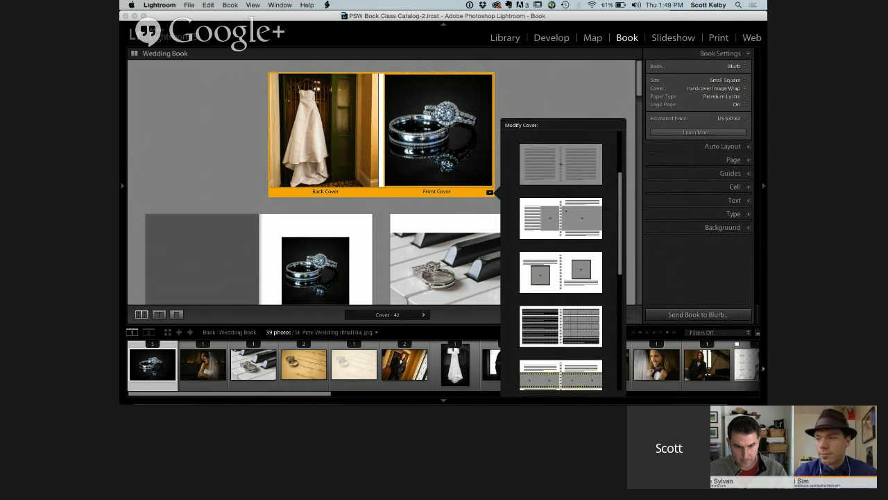
{"action": "scroll", "coordinate": [589, 152], "scroll_direction": "up", "scroll_amount": 4}
{"action": "scroll", "coordinate": [589, 153], "scroll_direction": "up", "scroll_amount": 2}
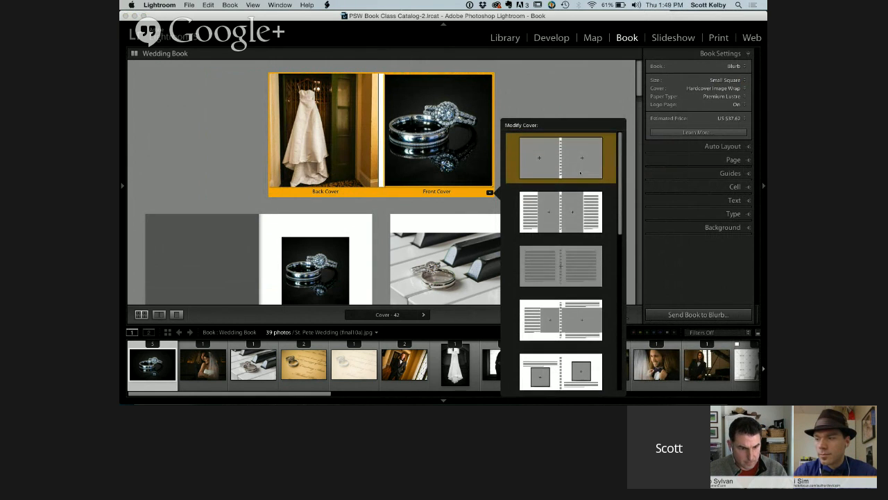
{"action": "left_click", "coordinate": [580, 173]}
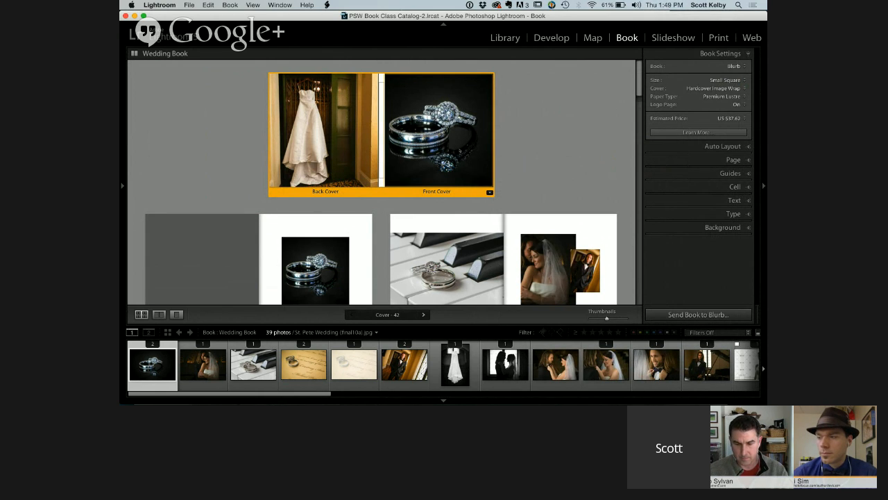
Replace the front cover's ring photo with the embracing bride and groom photo, and look further along the filmstrip
{"action": "scroll", "coordinate": [447, 280], "scroll_direction": "down", "scroll_amount": 1}
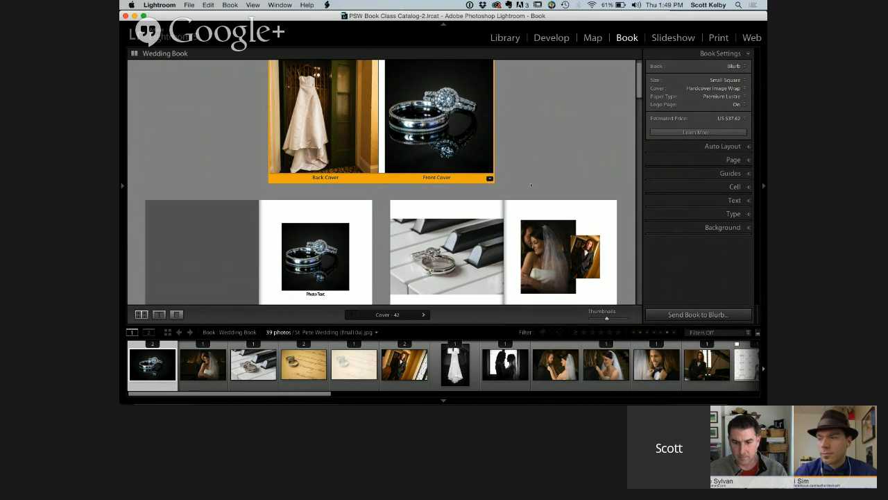
{"action": "left_click", "coordinate": [448, 281]}
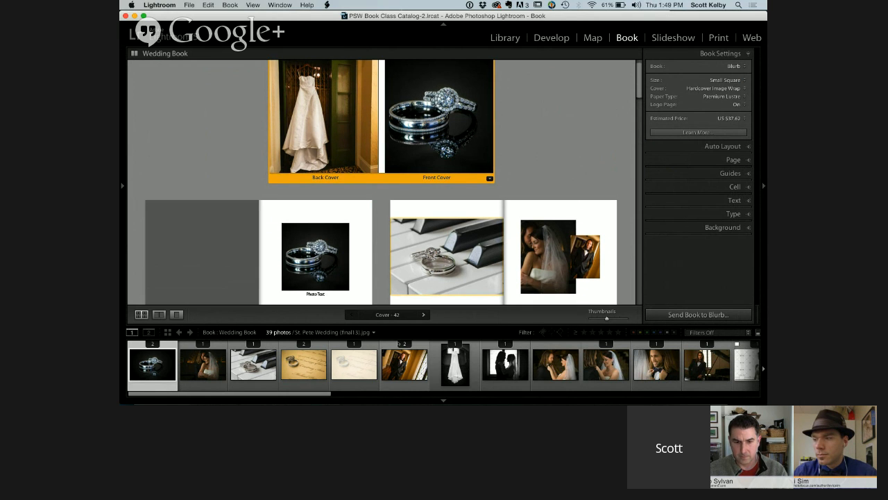
{"action": "left_click_drag", "start_coordinate": [201, 365], "coordinate": [434, 132]}
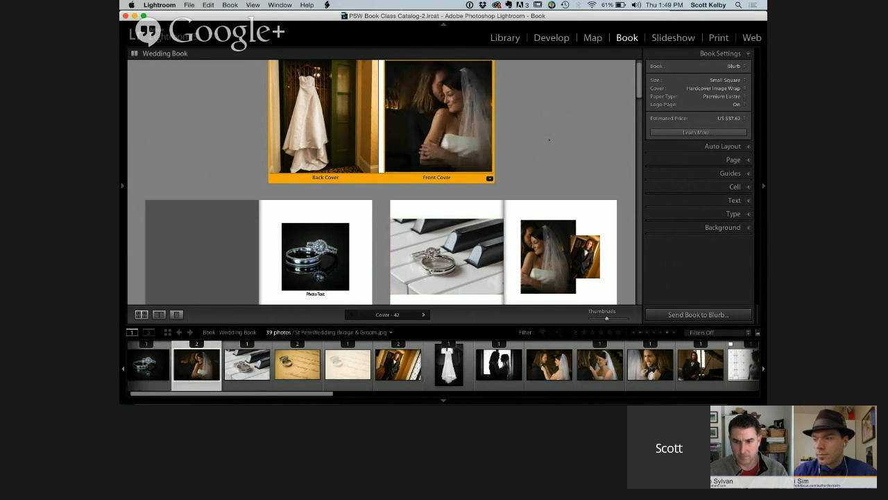
{"action": "scroll", "coordinate": [549, 139], "scroll_direction": "up", "scroll_amount": 1}
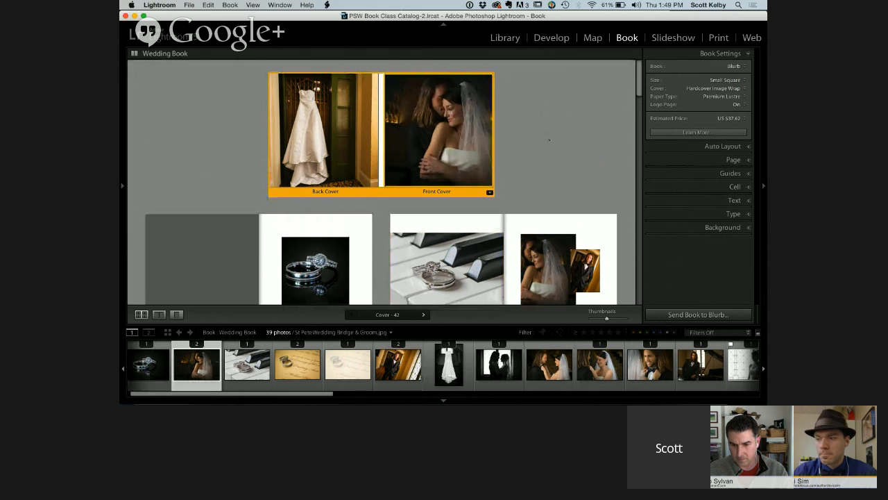
{"action": "left_click_drag", "start_coordinate": [328, 393], "coordinate": [533, 404]}
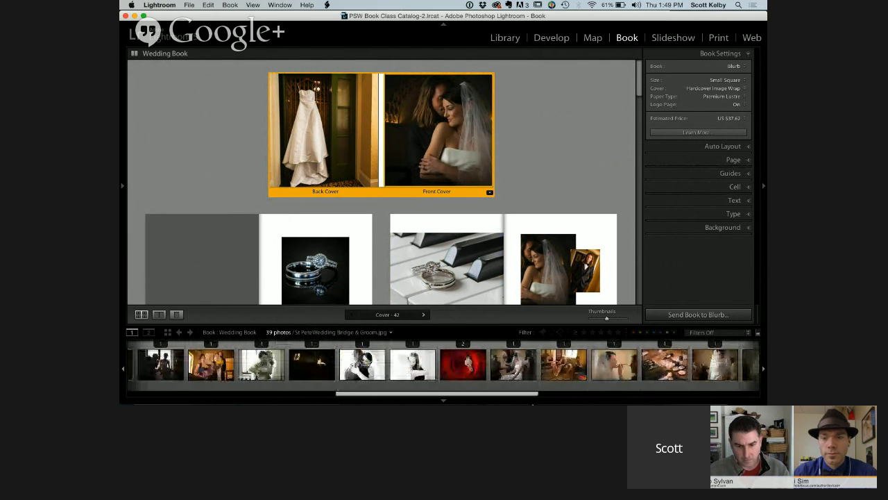
Replace the front cover's photo with the black-and-white groom and veiled bride image, and reposition it to show both of them
{"action": "left_click_drag", "start_coordinate": [412, 365], "coordinate": [433, 158]}
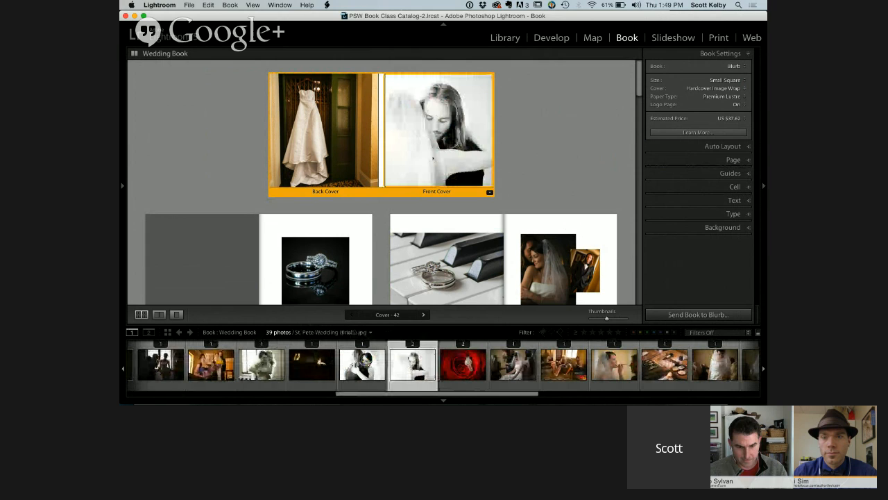
{"action": "left_click", "coordinate": [433, 158]}
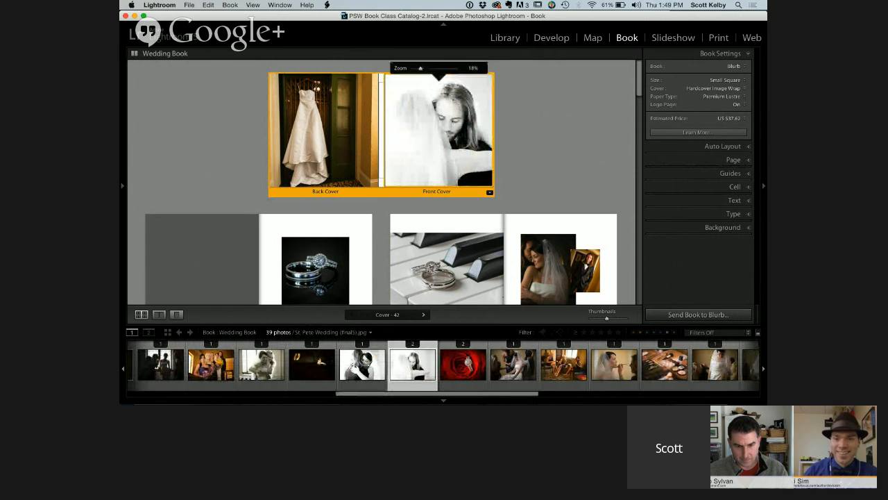
{"action": "left_click", "coordinate": [514, 153]}
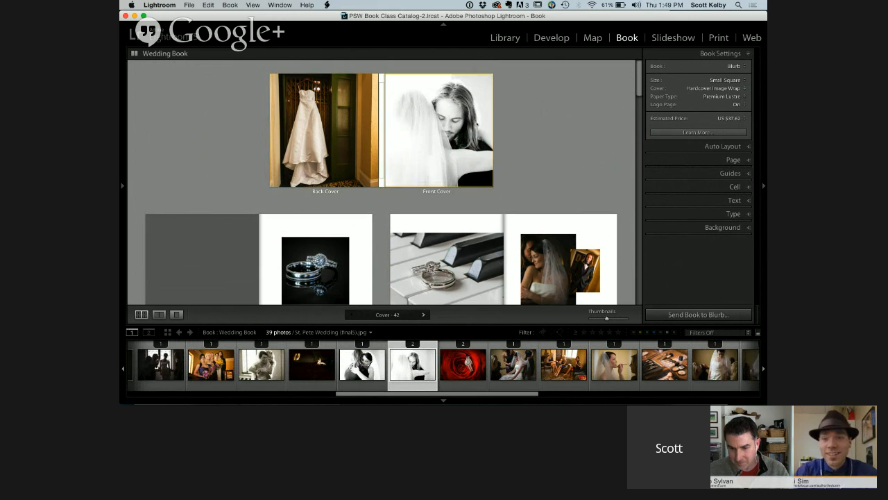
Turn on photo text for the front cover and enter the couple's first names over the image
{"action": "left_click", "coordinate": [492, 121]}
{"action": "left_click", "coordinate": [736, 160]}
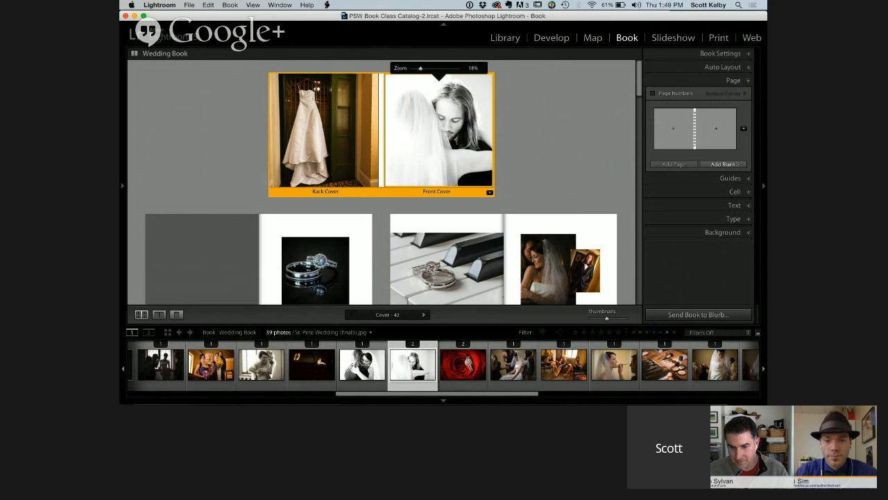
{"action": "left_click", "coordinate": [734, 205]}
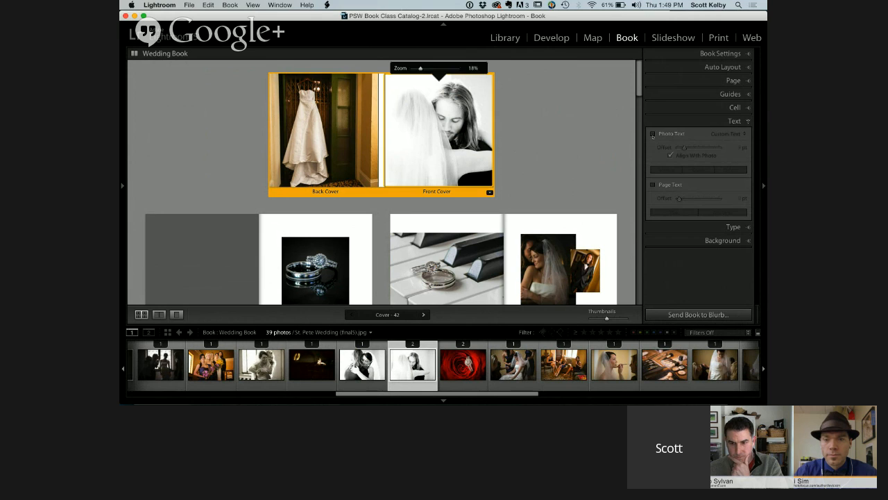
{"action": "left_click", "coordinate": [652, 134]}
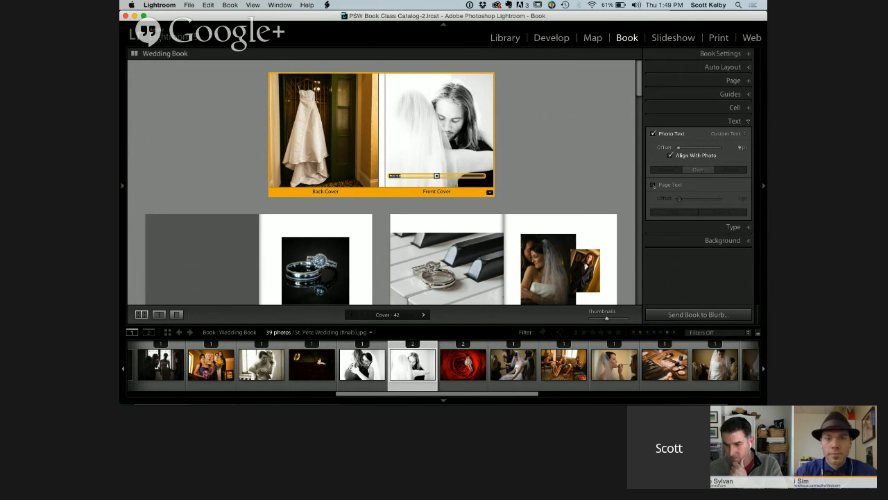
{"action": "left_click", "coordinate": [448, 198]}
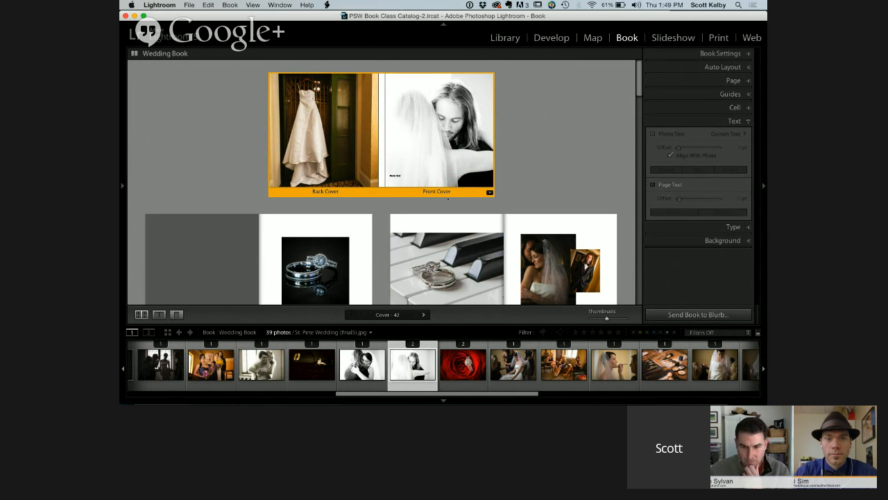
{"action": "left_click", "coordinate": [412, 173]}
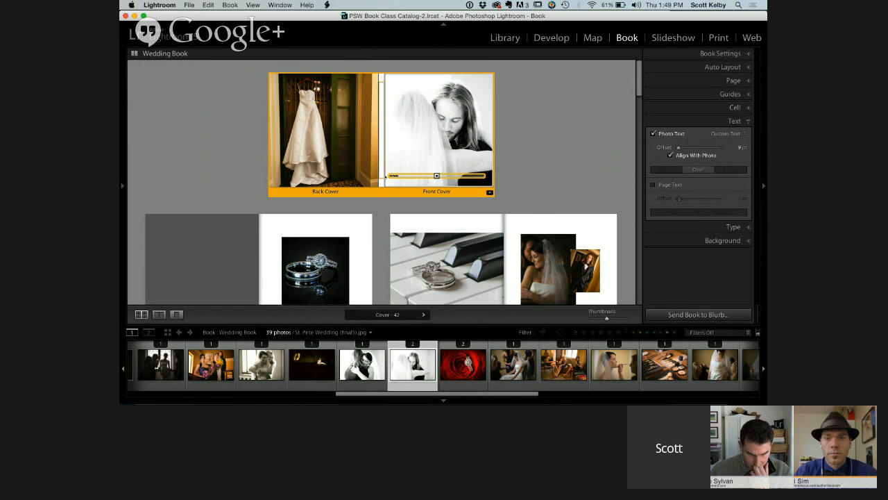
{"action": "key", "text": "super+a"}
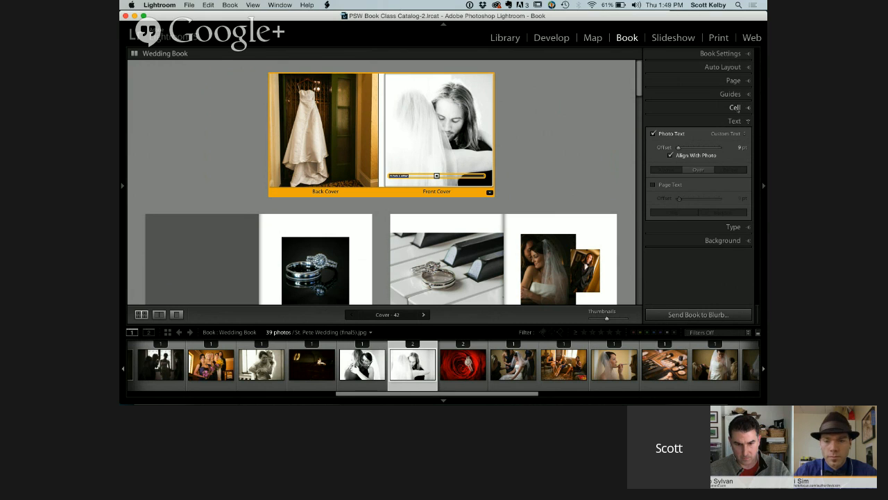
Center the couple's names on the front cover and style them in Parfumerie Script Regular at about 90.5 pt
{"action": "left_click", "coordinate": [733, 227]}
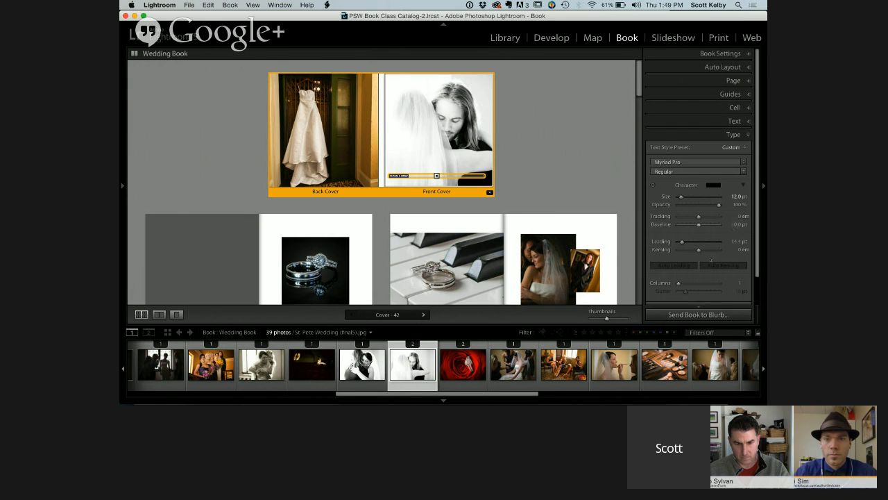
{"action": "scroll", "coordinate": [689, 303], "scroll_direction": "down", "scroll_amount": 1}
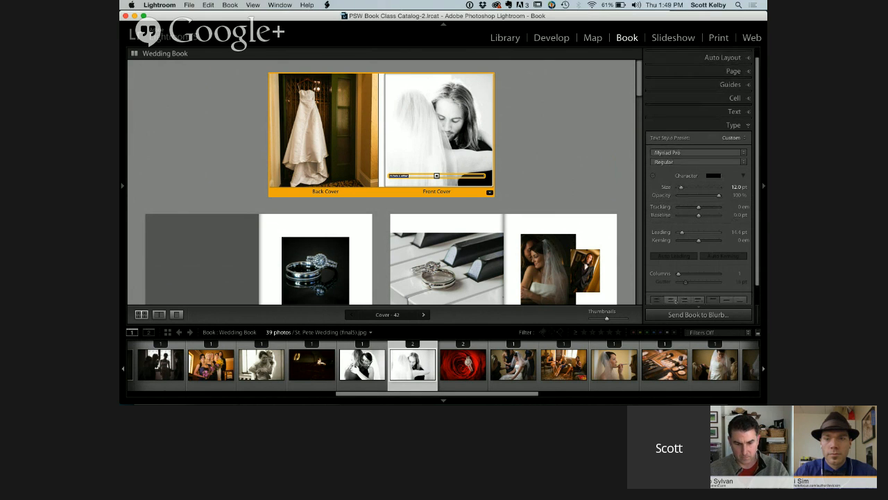
{"action": "left_click", "coordinate": [670, 300]}
{"action": "left_click_drag", "start_coordinate": [682, 188], "coordinate": [689, 187]}
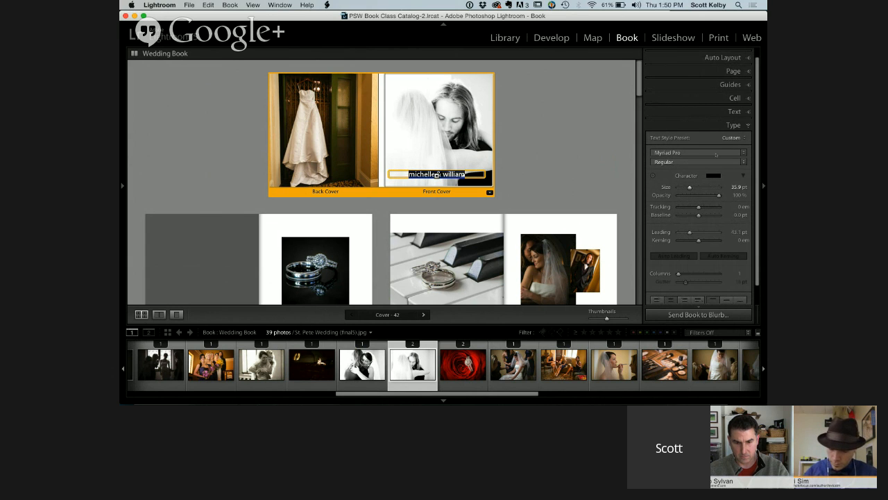
{"action": "left_click", "coordinate": [697, 153]}
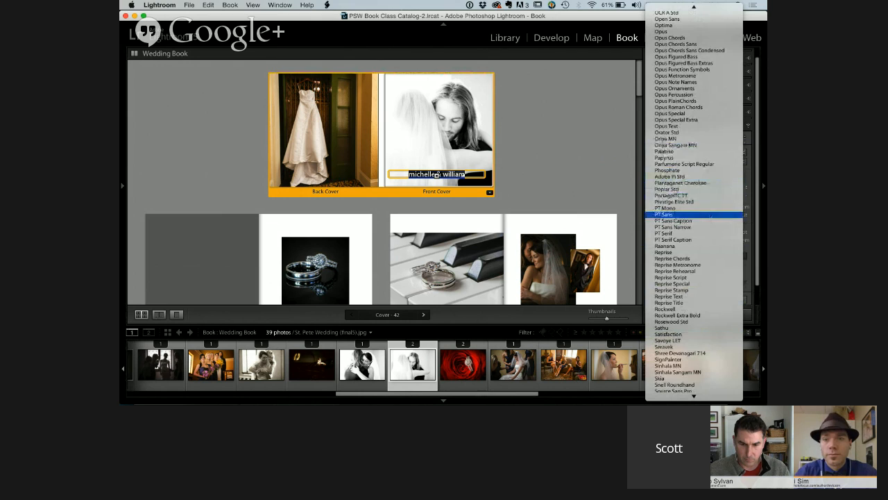
{"action": "left_click", "coordinate": [713, 165]}
{"action": "left_click_drag", "start_coordinate": [691, 188], "coordinate": [707, 187]}
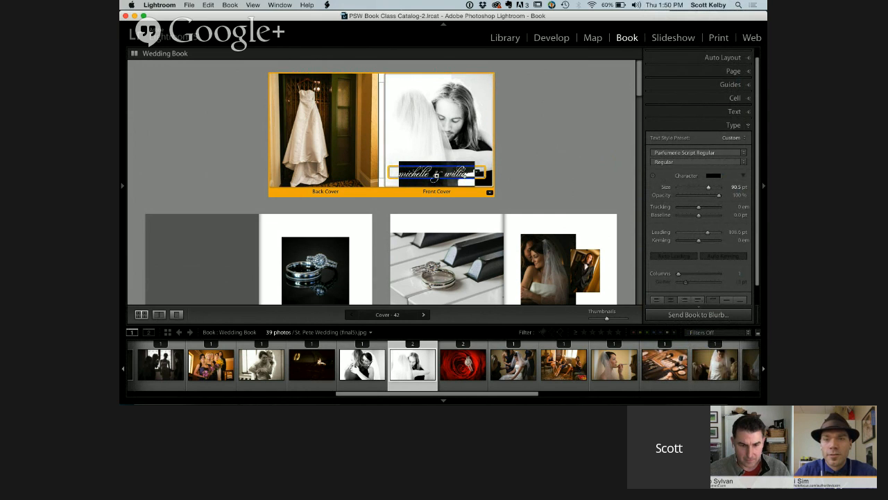
Move the couple's names up to the upper part of the front cover, at an offset of about 371 pt
{"action": "left_click_drag", "start_coordinate": [436, 173], "coordinate": [435, 102]}
{"action": "left_click", "coordinate": [520, 163]}
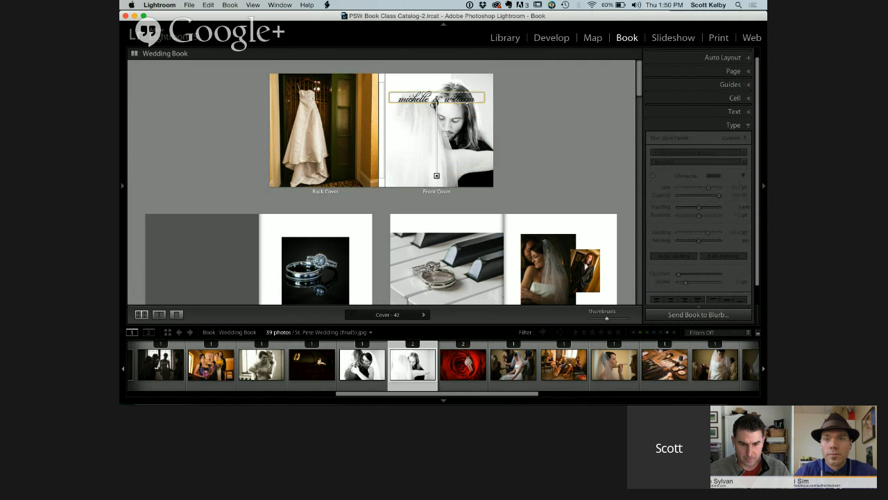
{"action": "left_click", "coordinate": [436, 99]}
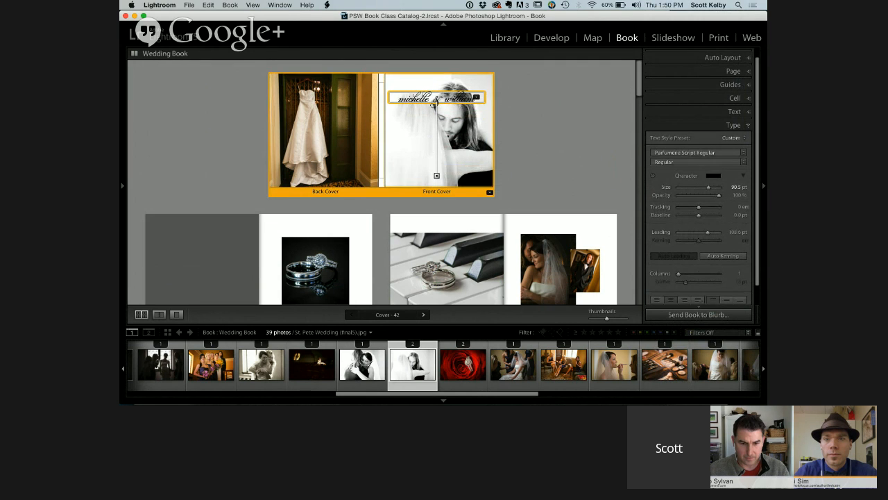
{"action": "left_click", "coordinate": [542, 167]}
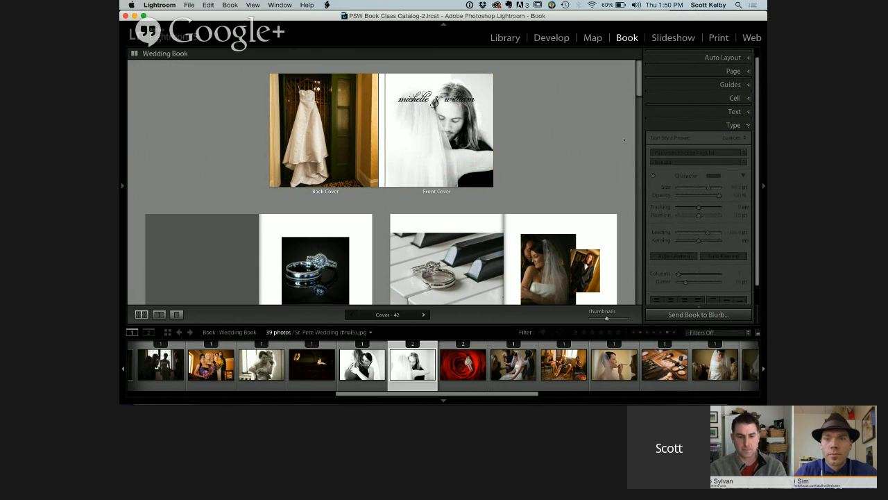
Turn on page text for the front cover, center it, and enter the wedding date
{"action": "left_click", "coordinate": [735, 111]}
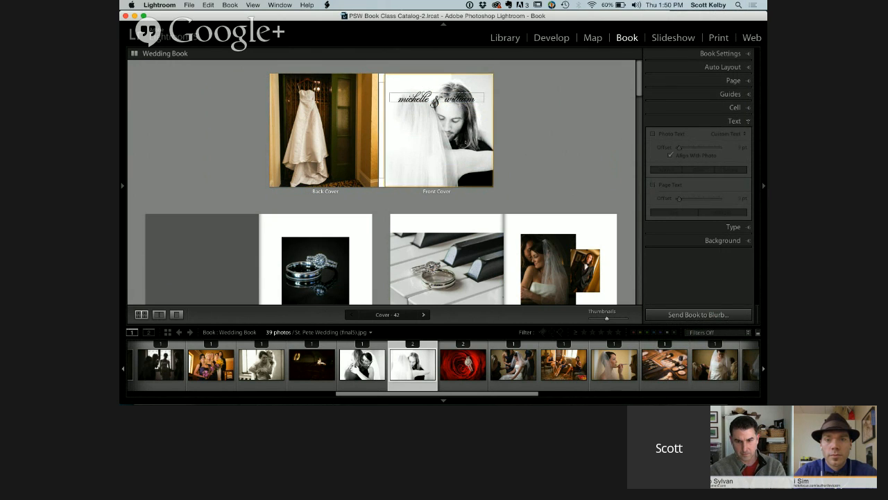
{"action": "left_click", "coordinate": [466, 164]}
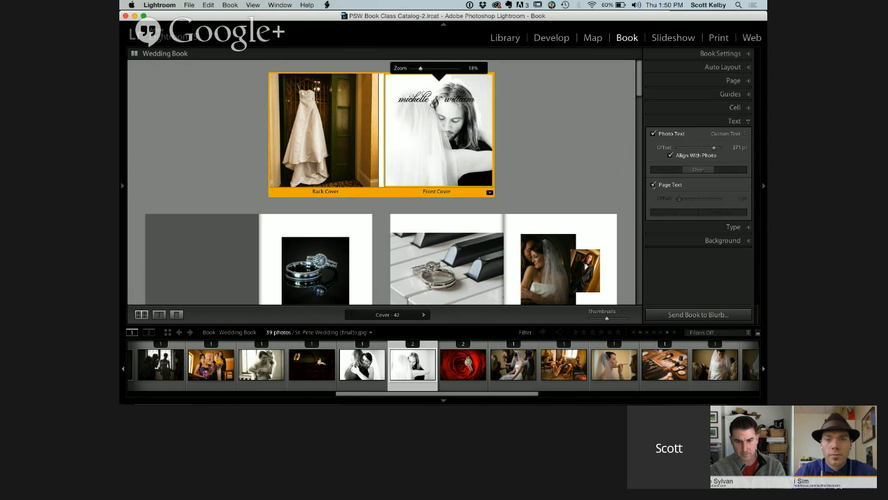
{"action": "left_click", "coordinate": [653, 185]}
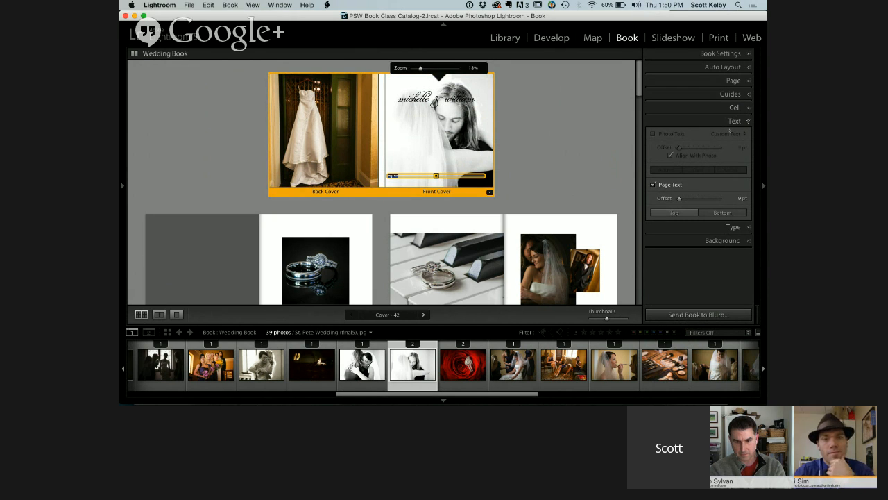
{"action": "left_click", "coordinate": [733, 227]}
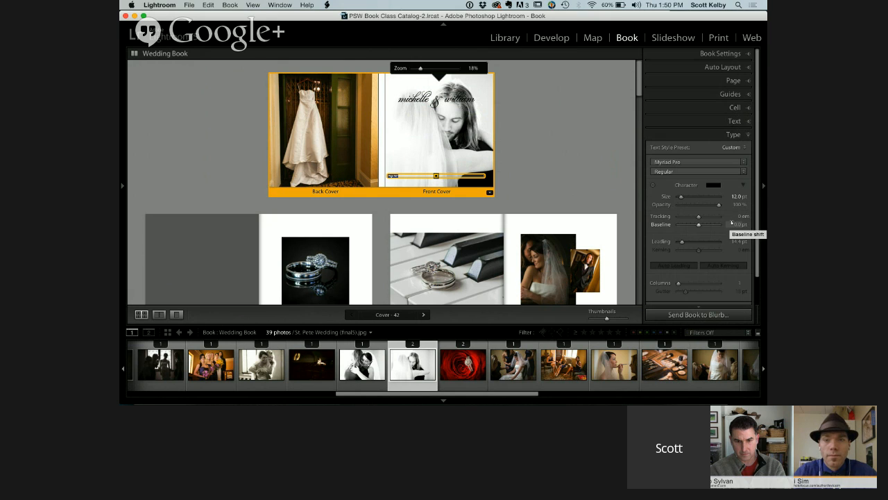
{"action": "scroll", "coordinate": [699, 260], "scroll_direction": "down", "scroll_amount": 2}
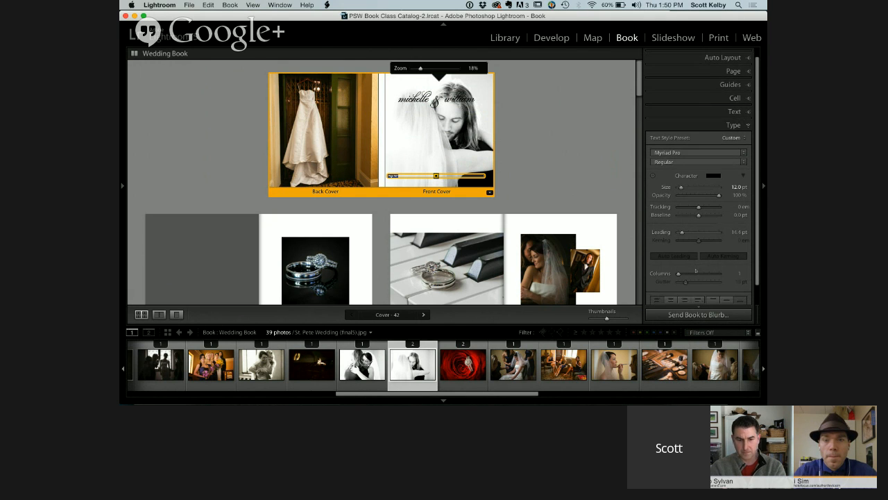
{"action": "scroll", "coordinate": [696, 270], "scroll_direction": "down", "scroll_amount": 1}
{"action": "left_click", "coordinate": [670, 299]}
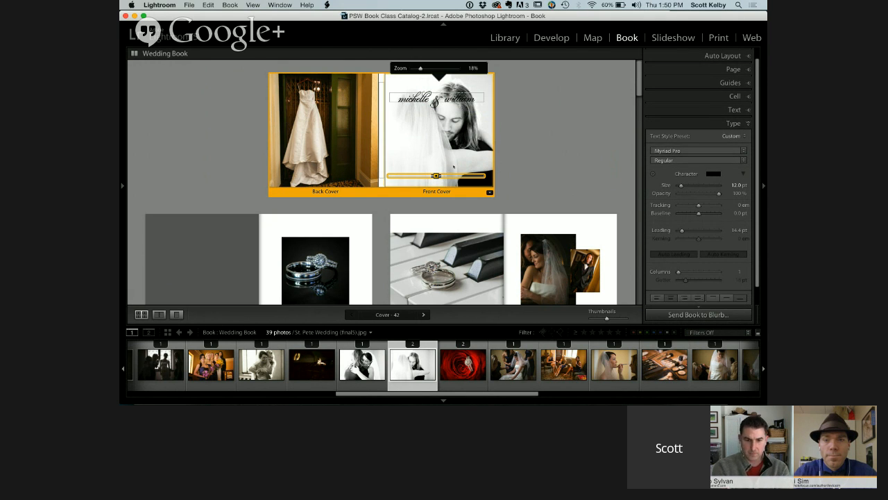
{"action": "left_click", "coordinate": [417, 176]}
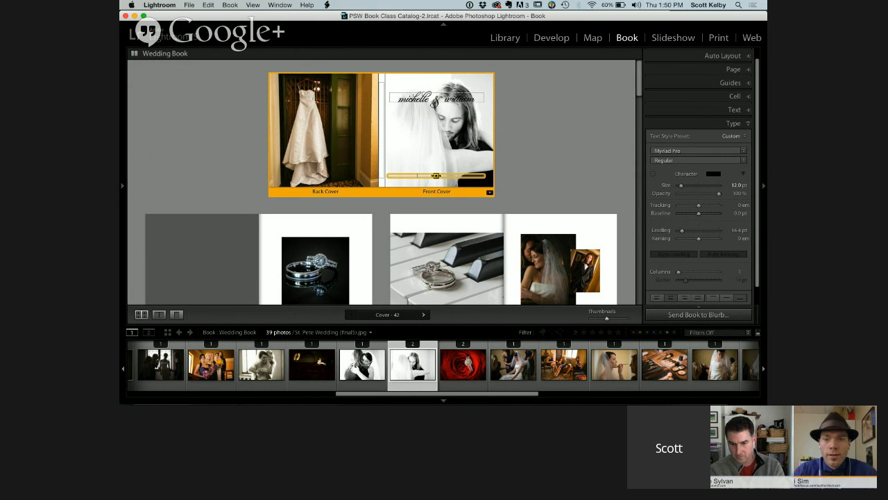
{"action": "type", "text": "november 12, 2014"}
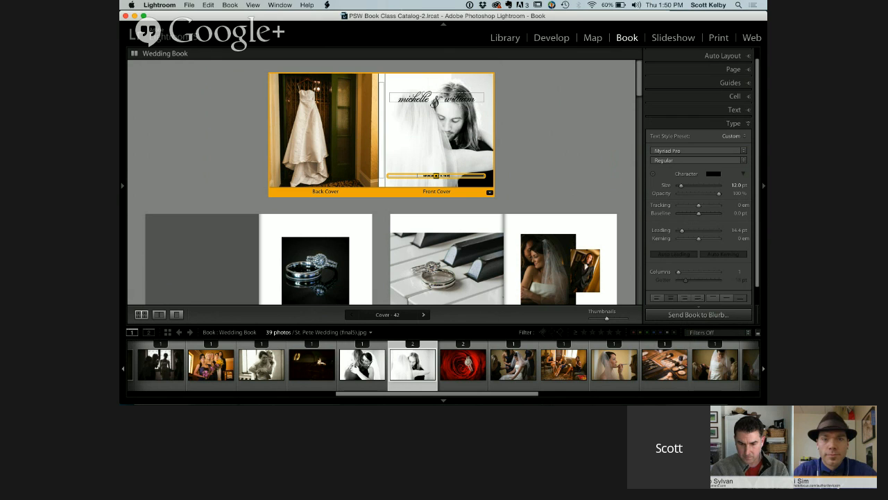
Style the wedding date in Trajan Pro at about 9.9 pt, with tracking about 213 and kerning about -36
{"action": "left_click", "coordinate": [559, 182]}
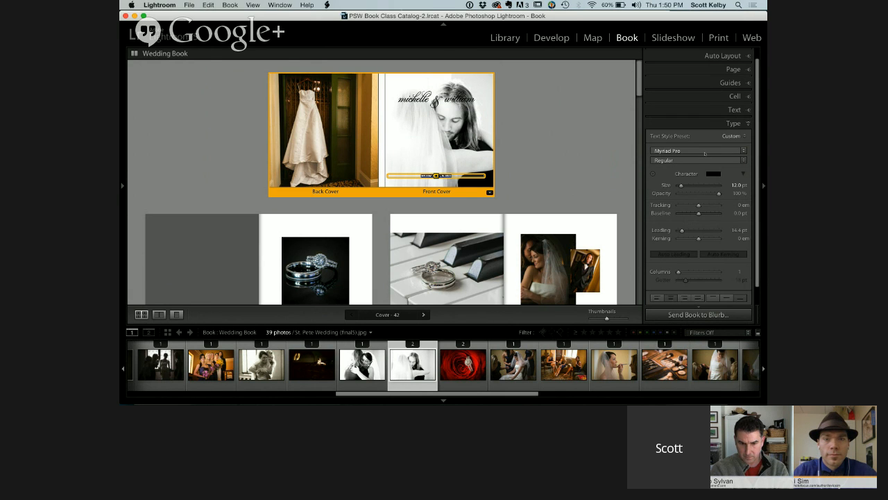
{"action": "left_click", "coordinate": [705, 153]}
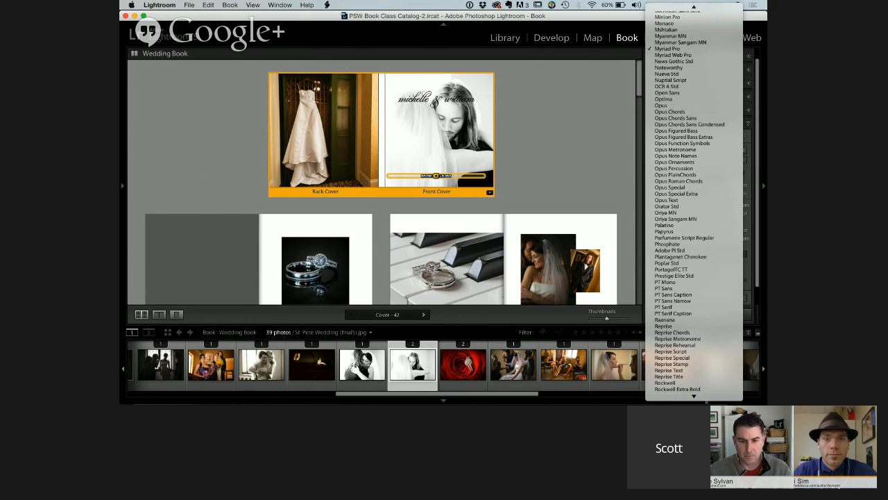
{"action": "scroll", "coordinate": [693, 283], "scroll_direction": "down", "scroll_amount": 10}
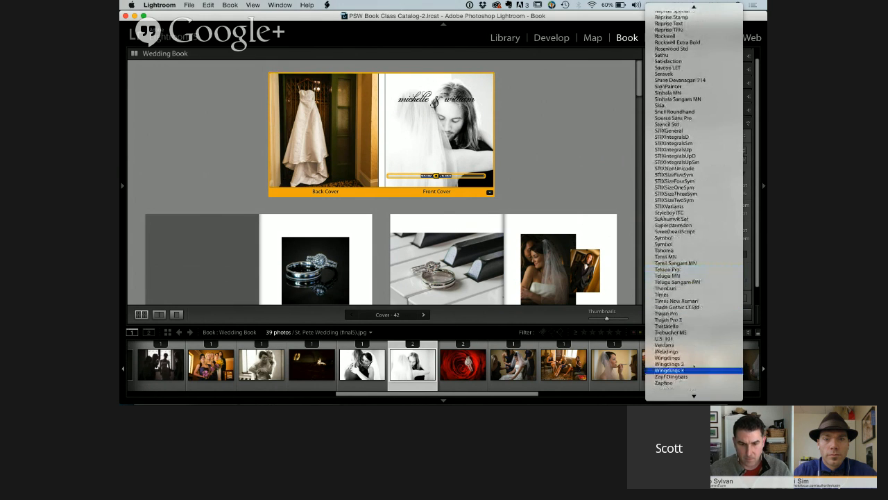
{"action": "left_click", "coordinate": [694, 320]}
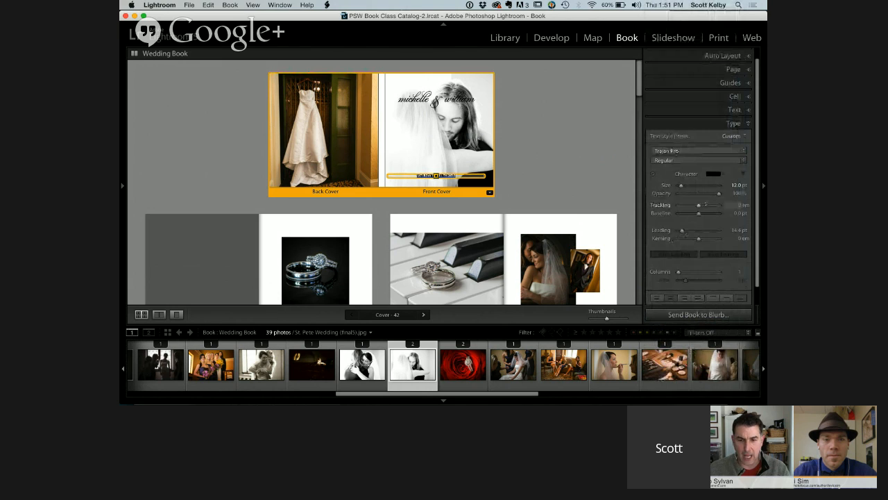
{"action": "left_click_drag", "start_coordinate": [680, 185], "coordinate": [683, 186]}
{"action": "left_click_drag", "start_coordinate": [698, 205], "coordinate": [680, 186]}
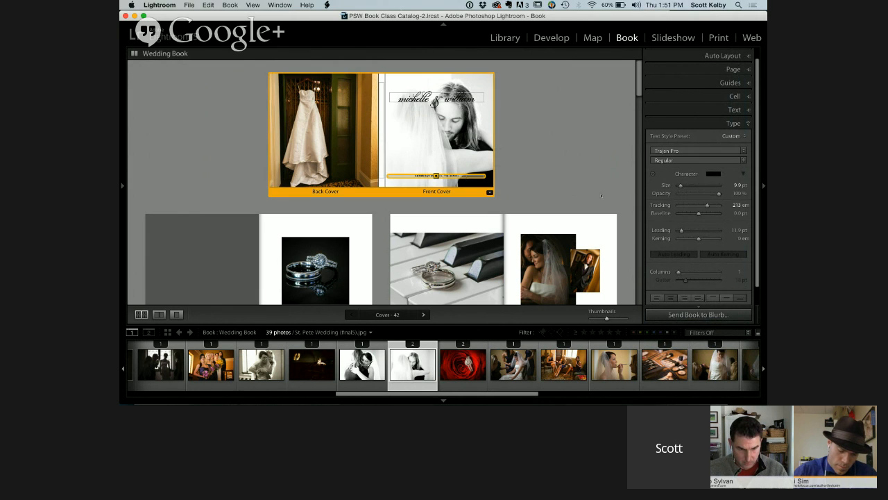
{"action": "left_click_drag", "start_coordinate": [699, 239], "coordinate": [697, 239]}
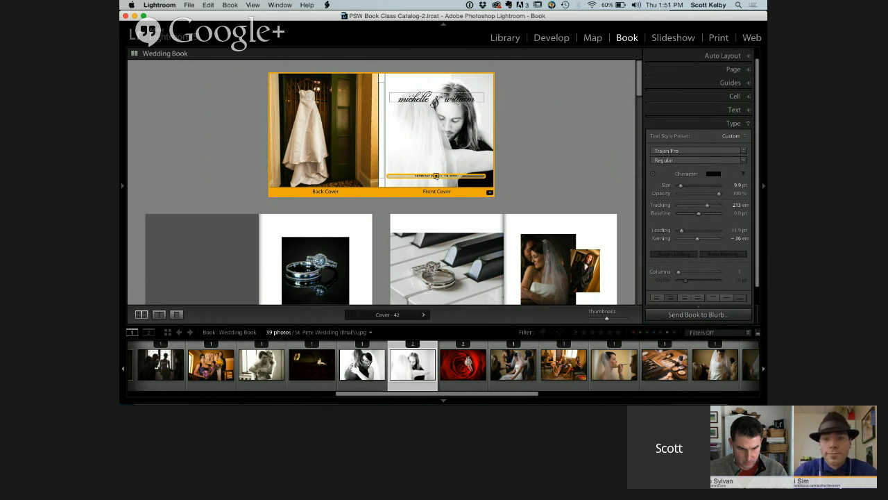
Move the wedding date up to just below the couple's names, and look over the book's first pages and the filmstrip
{"action": "left_click_drag", "start_coordinate": [435, 176], "coordinate": [436, 110]}
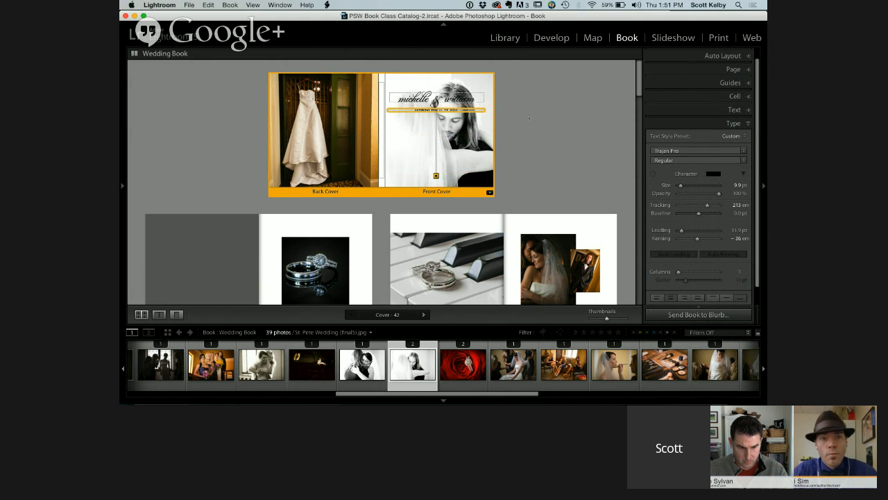
{"action": "left_click", "coordinate": [530, 119]}
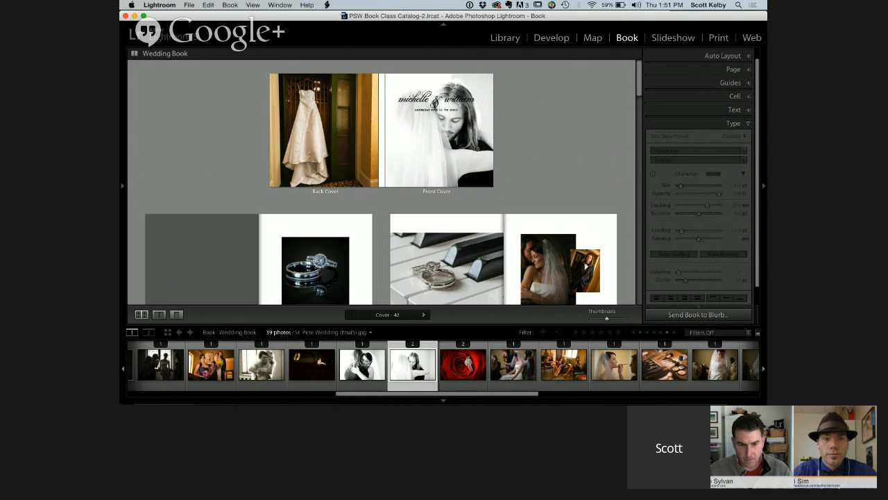
{"action": "scroll", "coordinate": [569, 253], "scroll_direction": "down", "scroll_amount": 3}
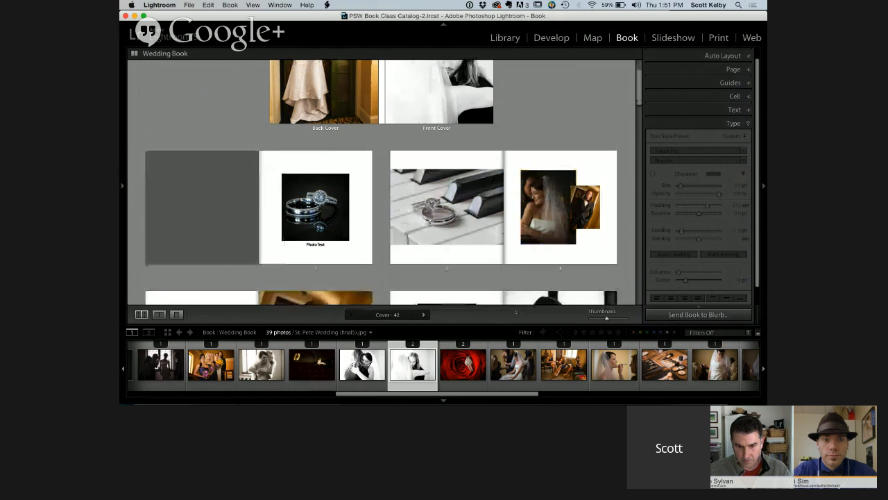
{"action": "scroll", "coordinate": [516, 377], "scroll_direction": "right", "scroll_amount": 10}
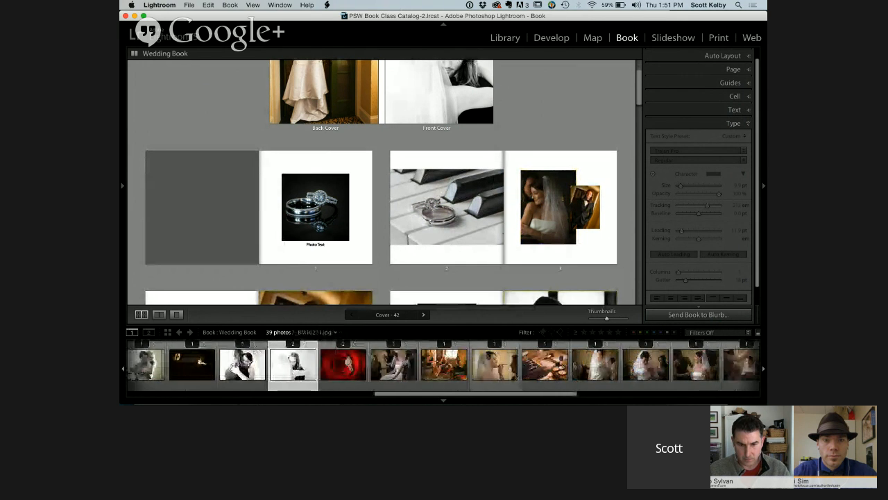
Replace the front cover photo with the shot of the couple beneath the glowing chandelier
{"action": "scroll", "coordinate": [516, 377], "scroll_direction": "right", "scroll_amount": 3}
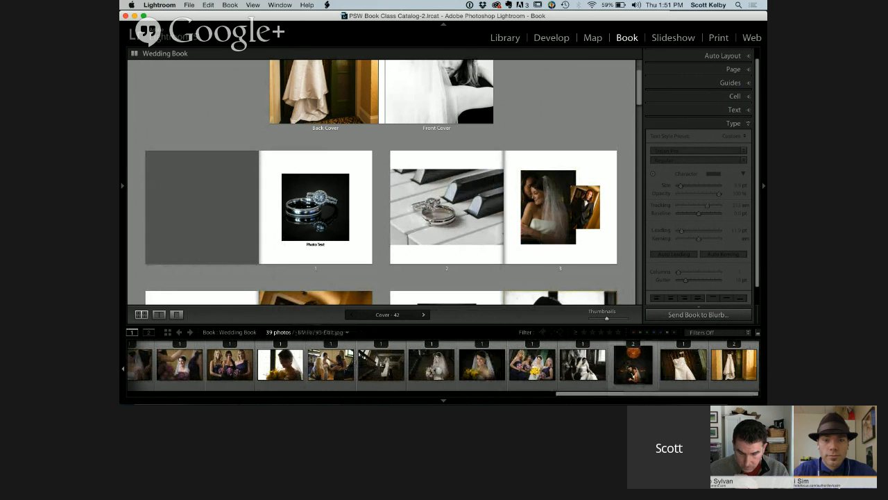
{"action": "left_click_drag", "start_coordinate": [632, 364], "coordinate": [453, 84]}
{"action": "scroll", "coordinate": [556, 127], "scroll_direction": "up", "scroll_amount": 2}
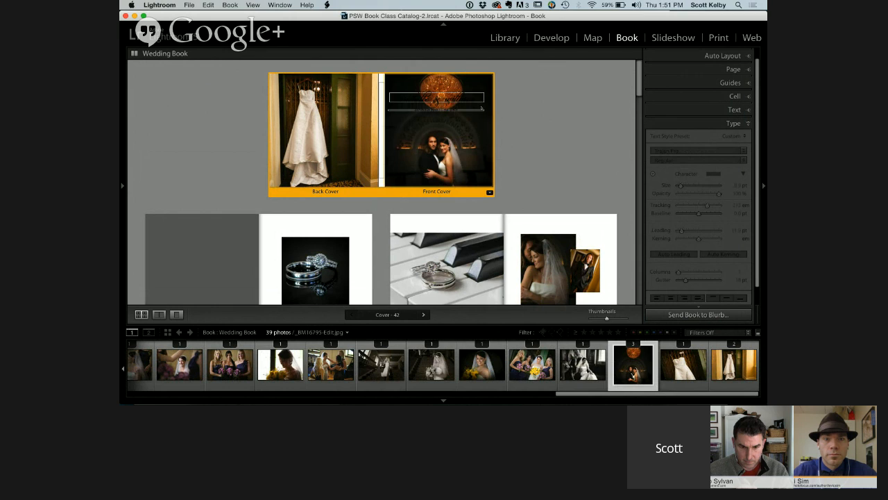
Change the colour of the couple's names on the front cover to white
{"action": "left_click", "coordinate": [477, 103]}
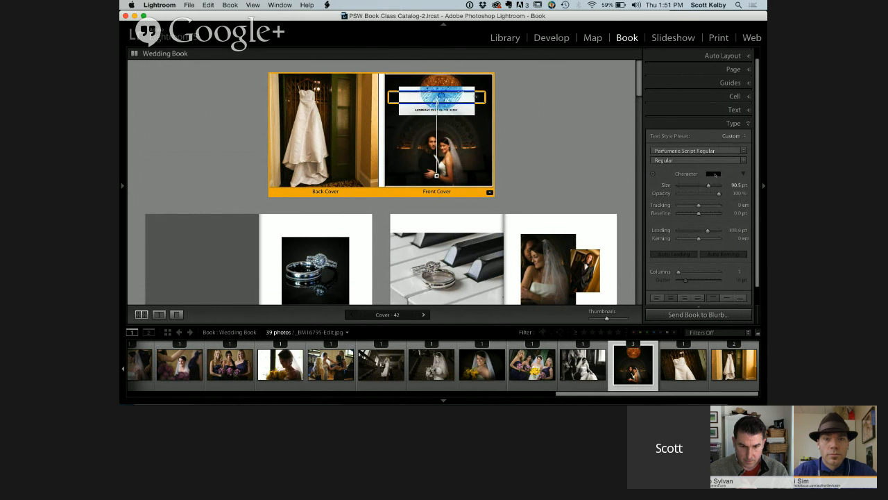
{"action": "left_click", "coordinate": [713, 173]}
{"action": "left_click", "coordinate": [607, 161]}
{"action": "left_click", "coordinate": [536, 126]}
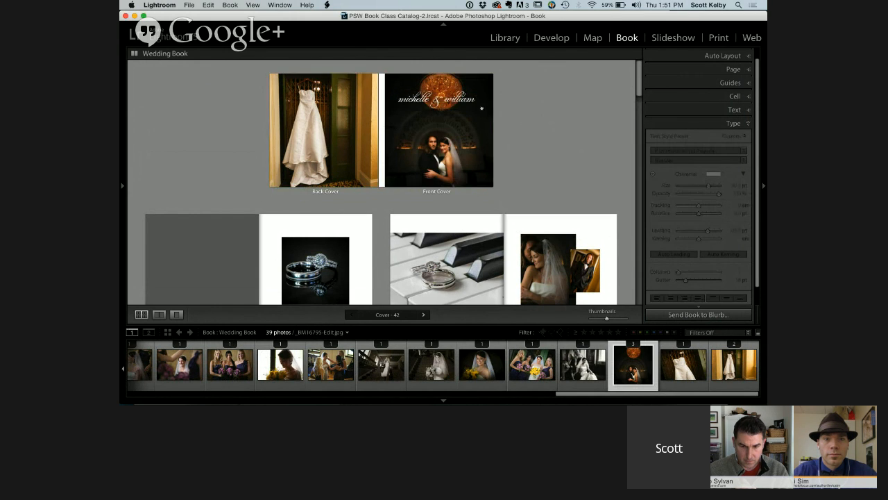
Change the colour of the wedding date on the front cover to white
{"action": "left_click", "coordinate": [478, 109]}
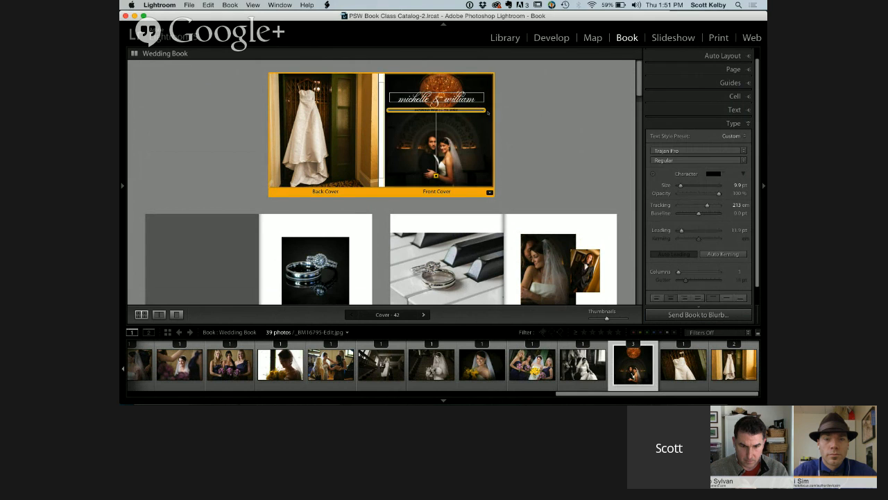
{"action": "left_click", "coordinate": [469, 223]}
{"action": "left_click", "coordinate": [464, 115]}
{"action": "left_click", "coordinate": [462, 110]}
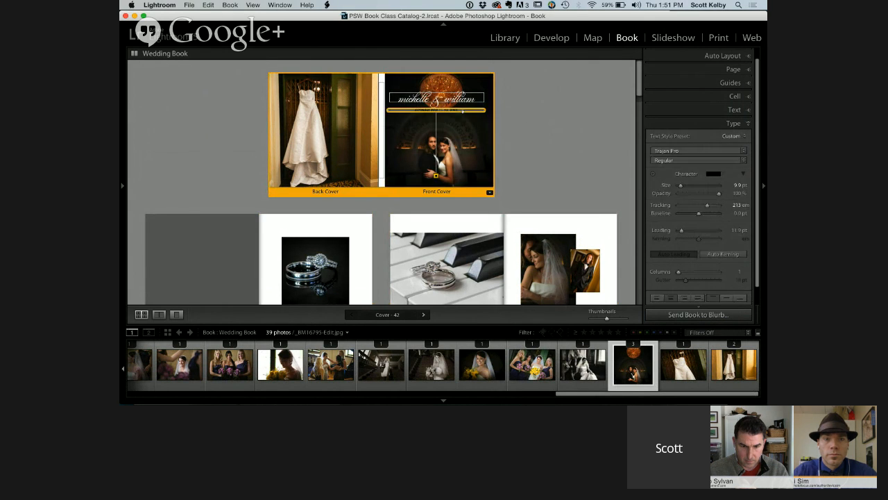
{"action": "left_click", "coordinate": [559, 160]}
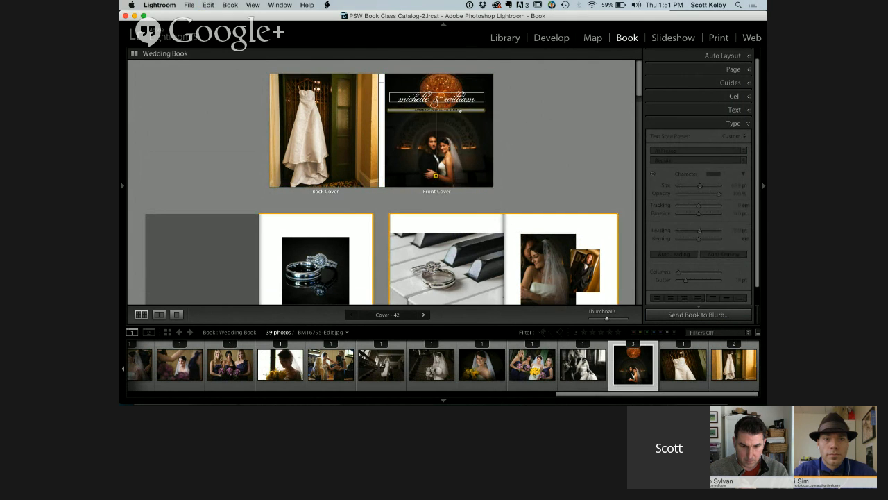
{"action": "left_click", "coordinate": [459, 110]}
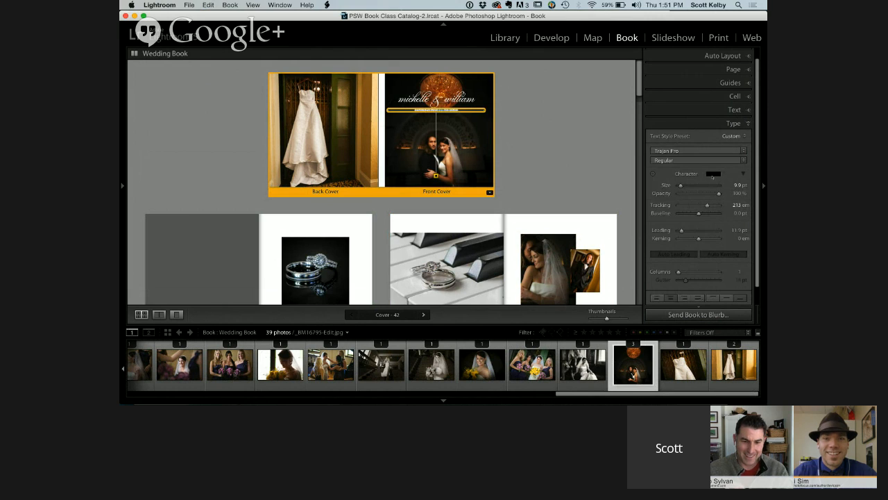
{"action": "left_click", "coordinate": [713, 173]}
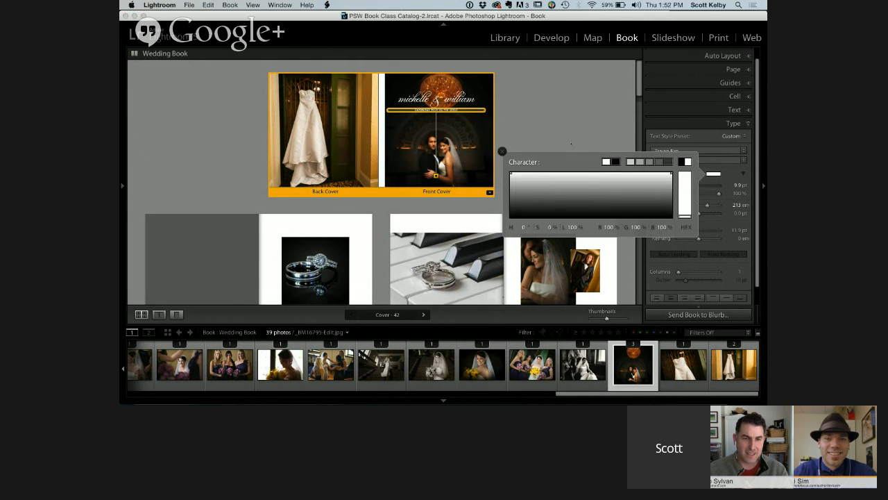
{"action": "left_click", "coordinate": [573, 143]}
Move the wedding date down to the lower part of the front cover, below the couple
{"action": "left_click", "coordinate": [437, 109]}
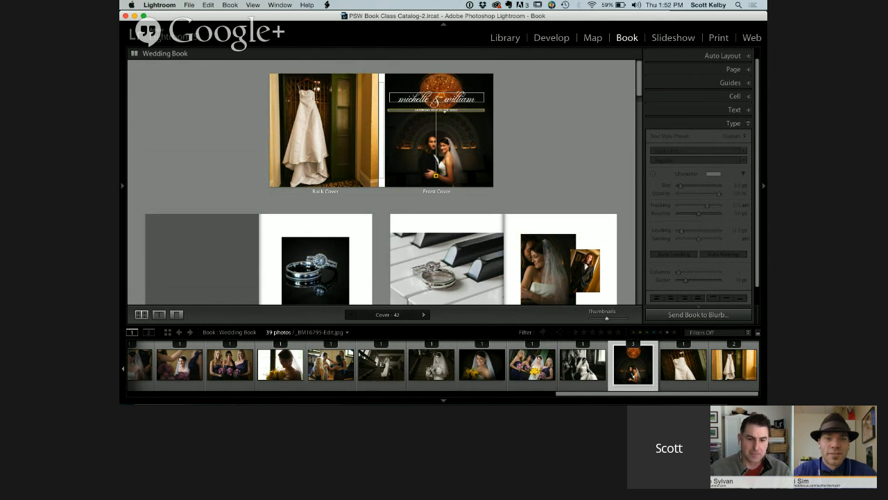
{"action": "left_click_drag", "start_coordinate": [437, 110], "coordinate": [447, 182]}
{"action": "left_click", "coordinate": [542, 154]}
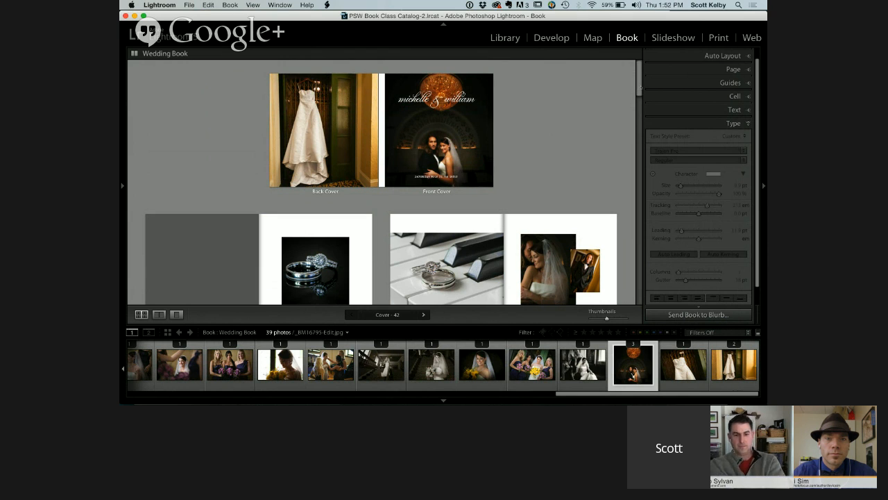
Turn on a background colour for the cover and sample an orange-brown from the cover photo, about R 61%, G 29%, B 11%, for the spine
{"action": "scroll", "coordinate": [641, 232], "scroll_direction": "down", "scroll_amount": 10}
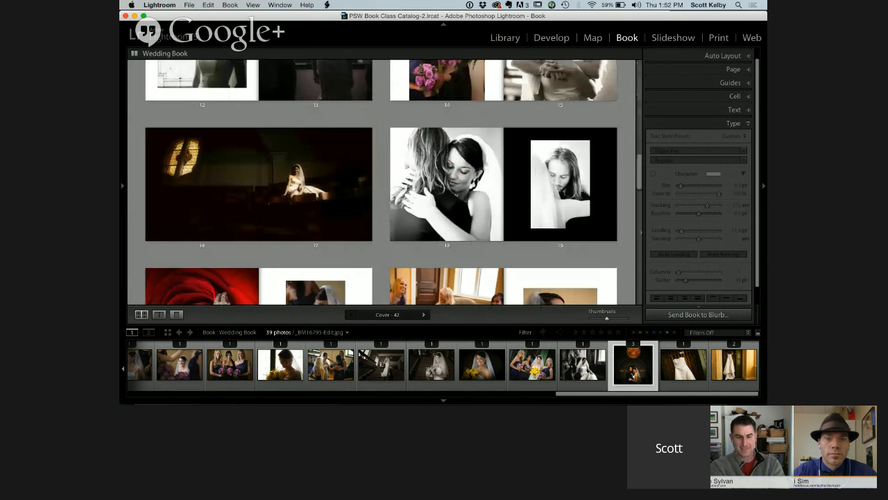
{"action": "scroll", "coordinate": [641, 233], "scroll_direction": "up", "scroll_amount": 10}
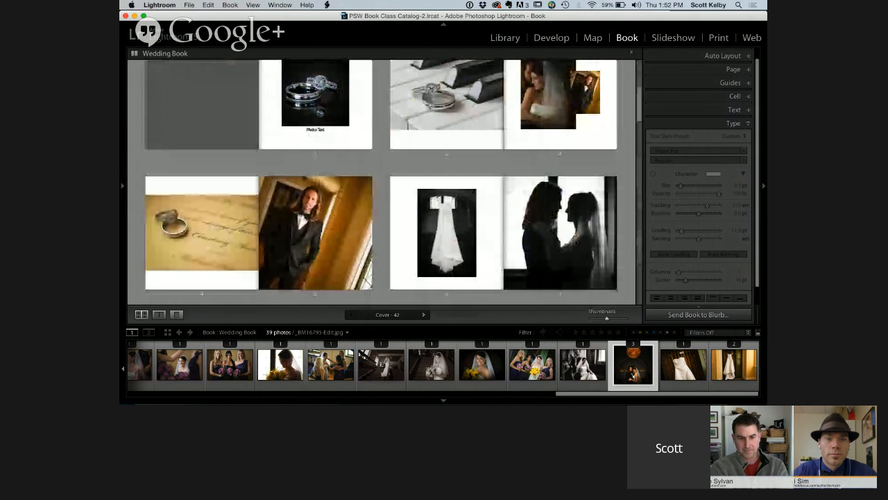
{"action": "scroll", "coordinate": [382, 184], "scroll_direction": "up", "scroll_amount": 3}
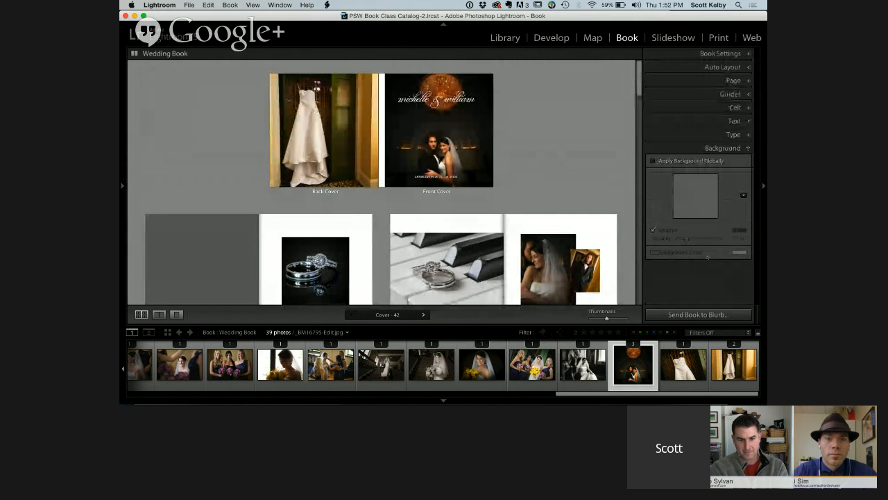
{"action": "left_click", "coordinate": [439, 132]}
{"action": "left_click", "coordinate": [654, 253]}
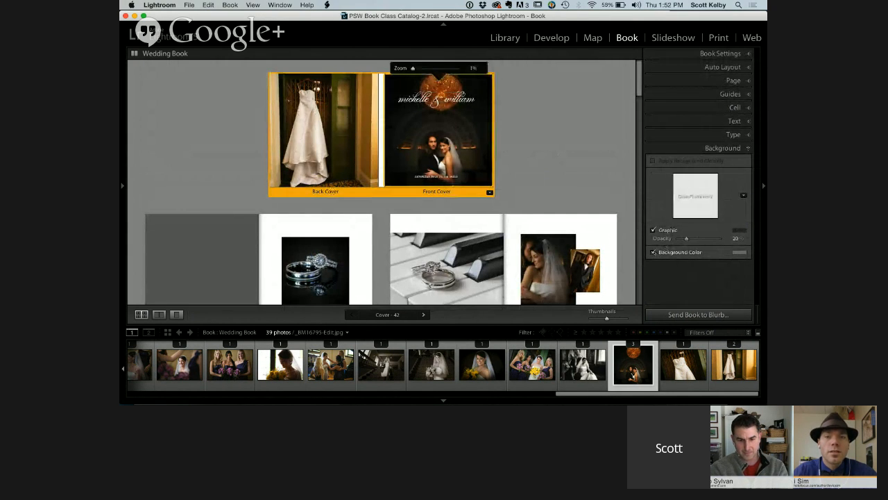
{"action": "left_click", "coordinate": [739, 253]}
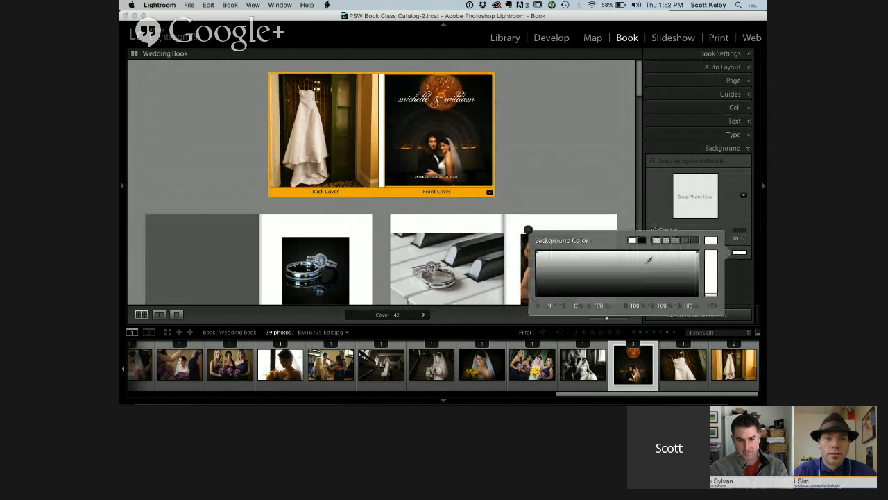
{"action": "mouse_move", "coordinate": [649, 260]}
{"action": "left_mouse_down"}
{"action": "mouse_move", "coordinate": [626, 270]}
{"action": "mouse_move", "coordinate": [610, 250]}
{"action": "mouse_move", "coordinate": [602, 272]}
{"action": "left_mouse_up"}
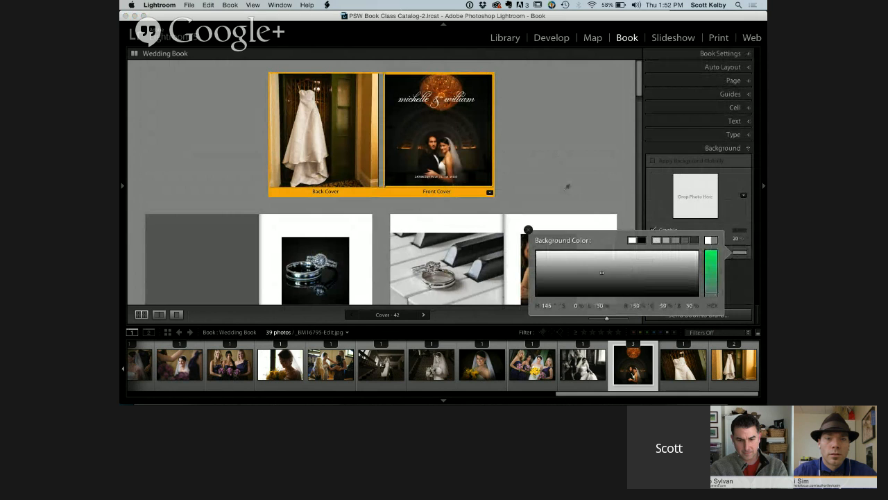
{"action": "left_click_drag", "start_coordinate": [568, 187], "coordinate": [447, 88]}
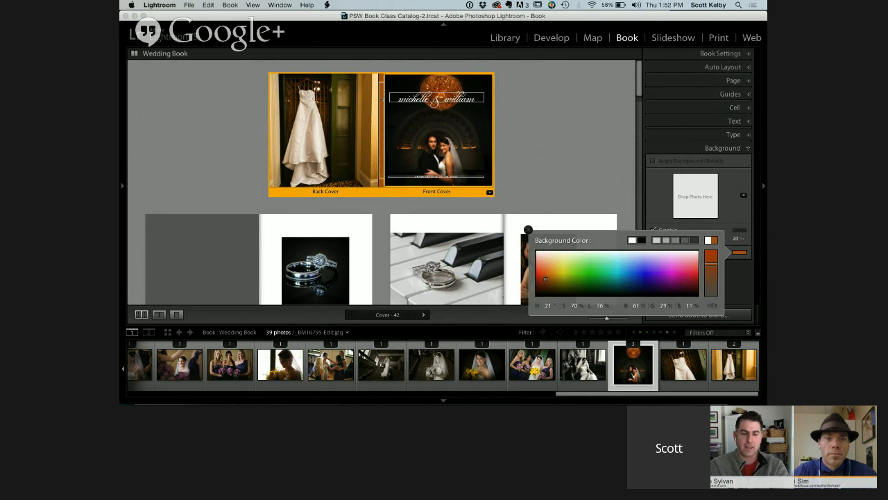
{"action": "left_click", "coordinate": [539, 112]}
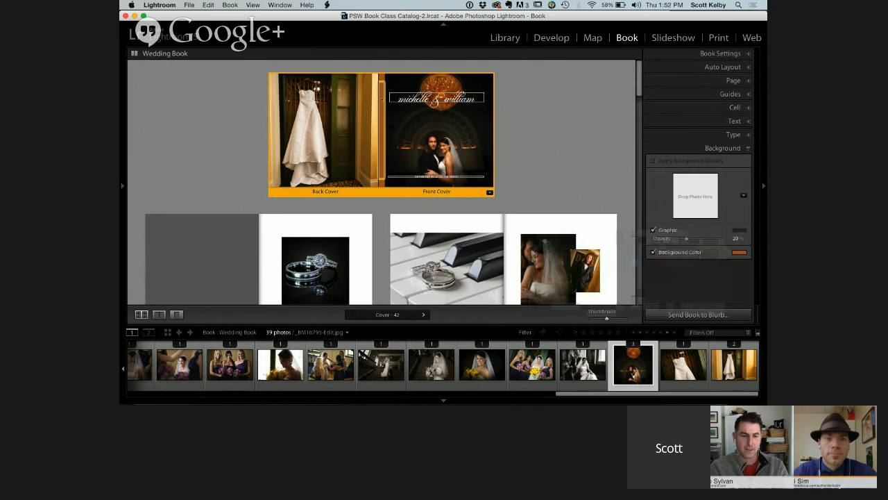
{"action": "left_click", "coordinate": [538, 112]}
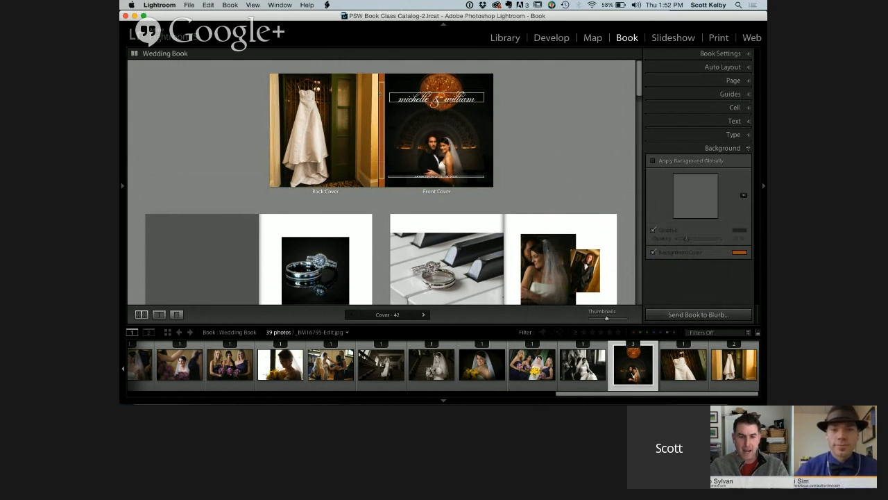
{"action": "left_click", "coordinate": [380, 92]}
{"action": "left_click", "coordinate": [536, 141]}
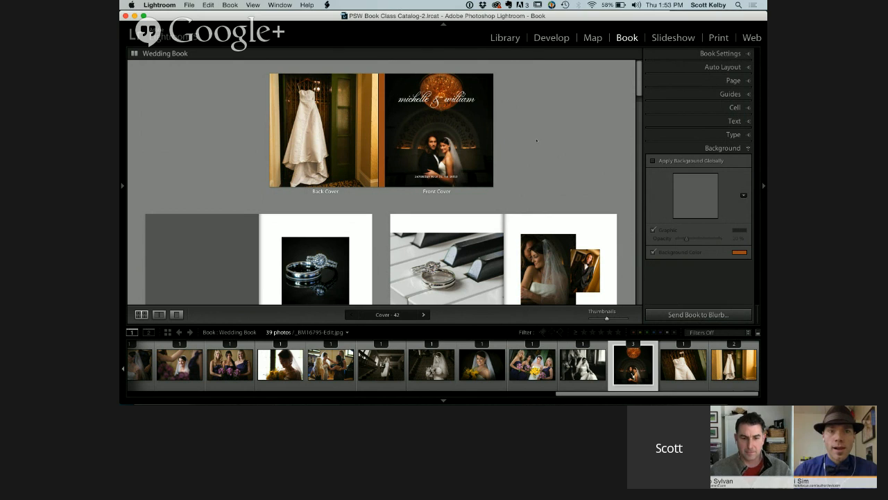
Check the page layout choices for the cover without changing its layout
{"action": "left_click", "coordinate": [489, 192]}
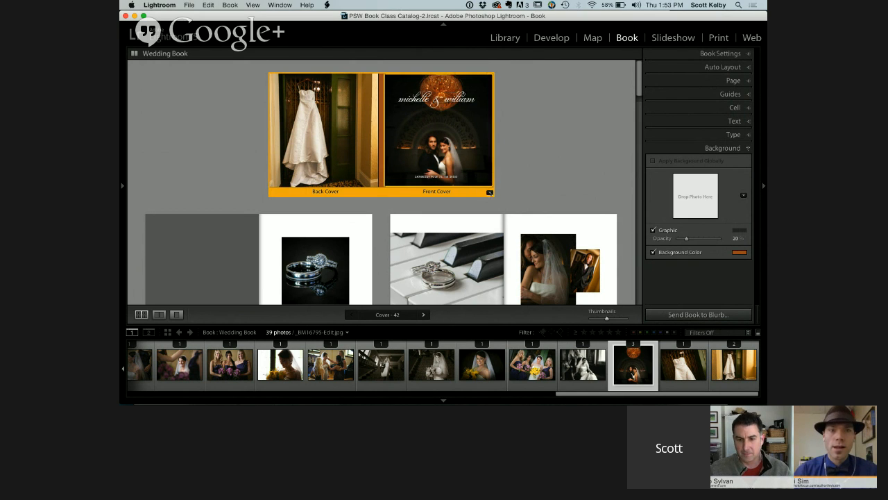
{"action": "left_click", "coordinate": [491, 192]}
{"action": "left_click", "coordinate": [463, 202]}
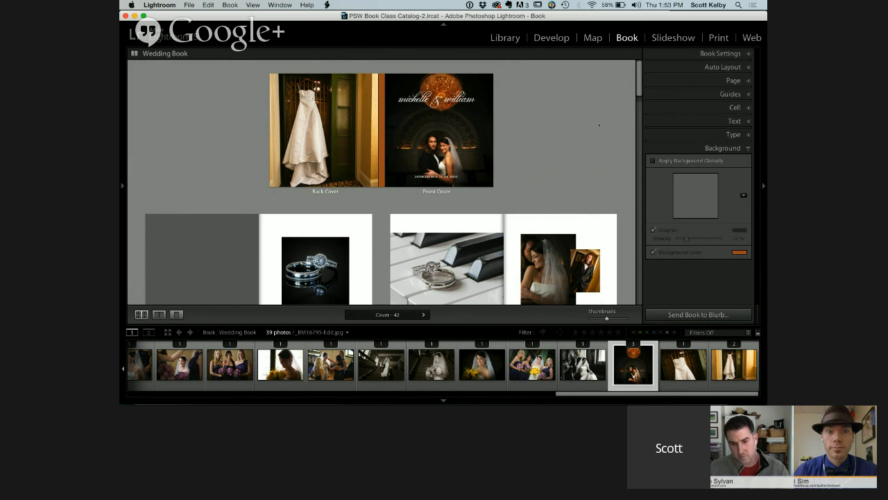
Review the available book sizes in the book settings, keeping Small Square
{"action": "left_click", "coordinate": [721, 53]}
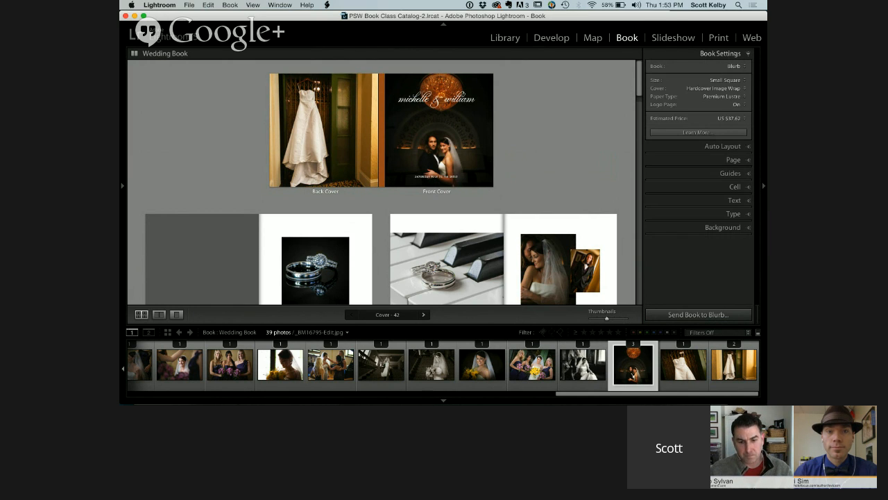
{"action": "left_click", "coordinate": [725, 80]}
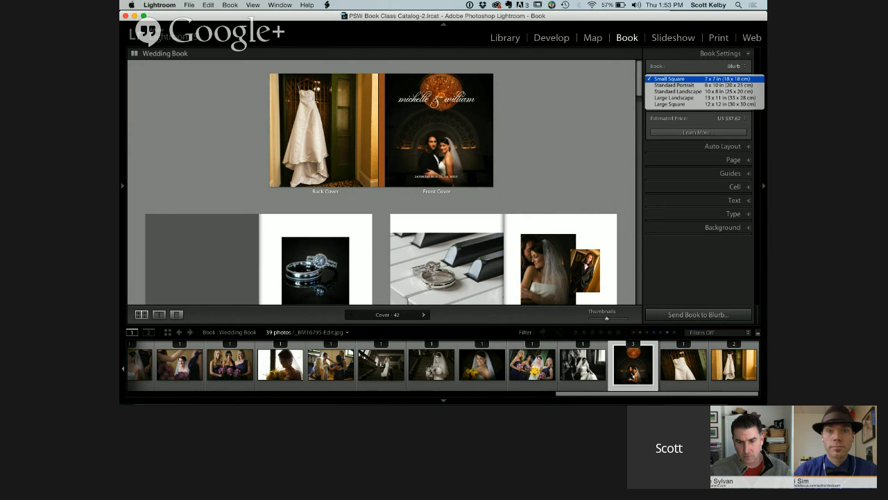
{"action": "left_click", "coordinate": [594, 89]}
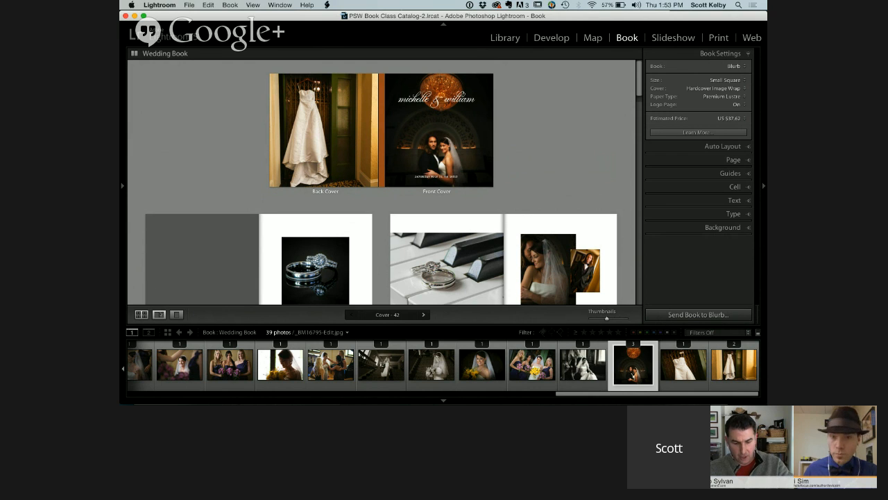
View the cover as a full spread, and return to the multi-page overview
{"action": "left_click", "coordinate": [159, 314]}
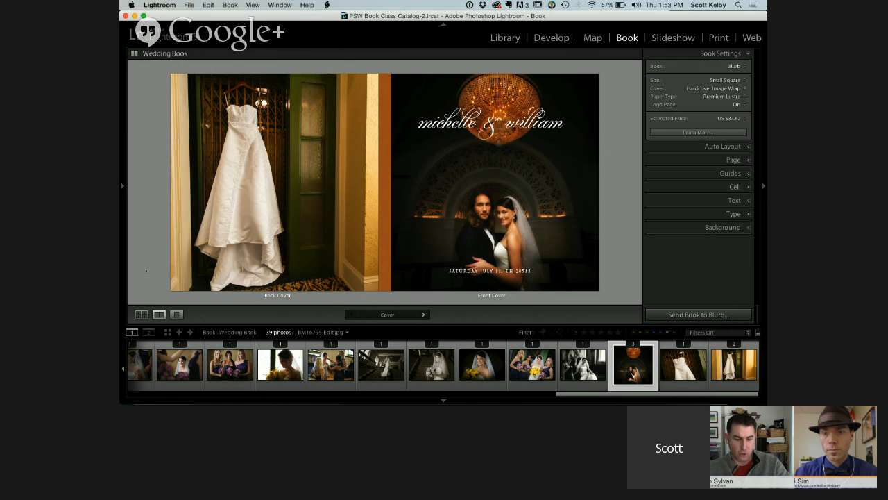
{"action": "key", "text": "super+e"}
{"action": "key", "text": "super+r"}
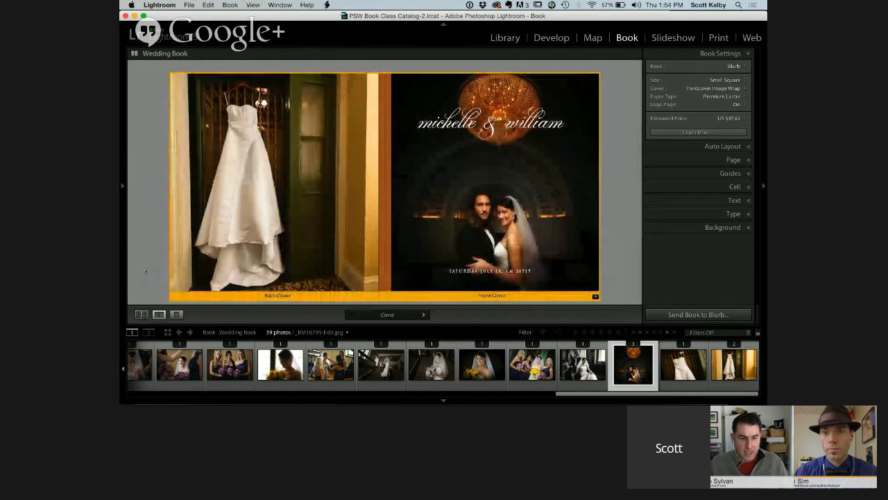
{"action": "key", "text": "super+e"}
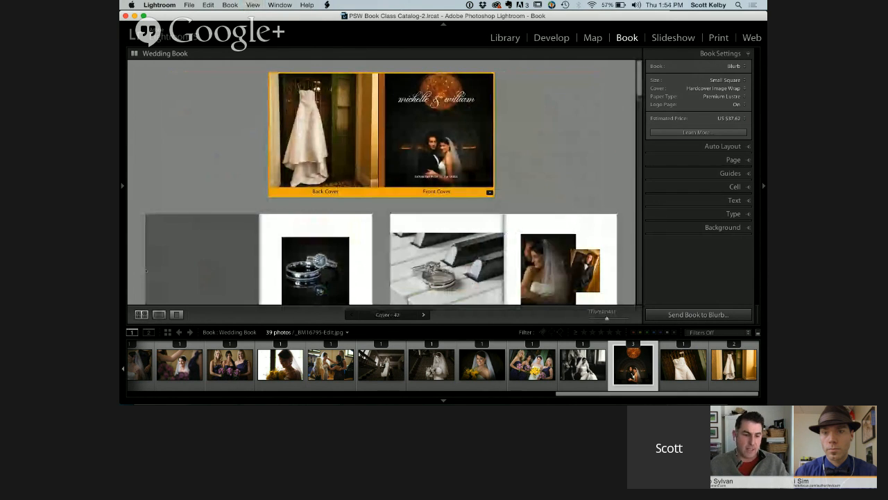
Show the first page, with the wedding rings photo, in single-page view
{"action": "left_click", "coordinate": [359, 238]}
{"action": "key", "text": "super+t"}
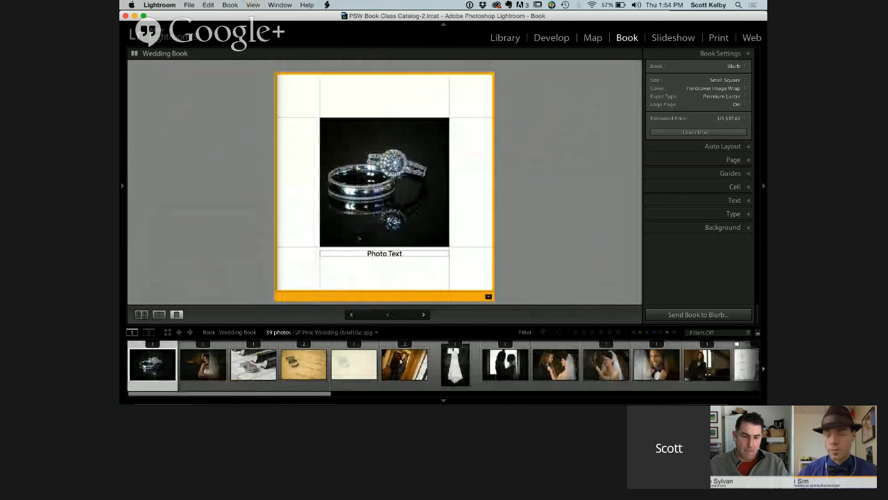
{"action": "left_click", "coordinate": [529, 205]}
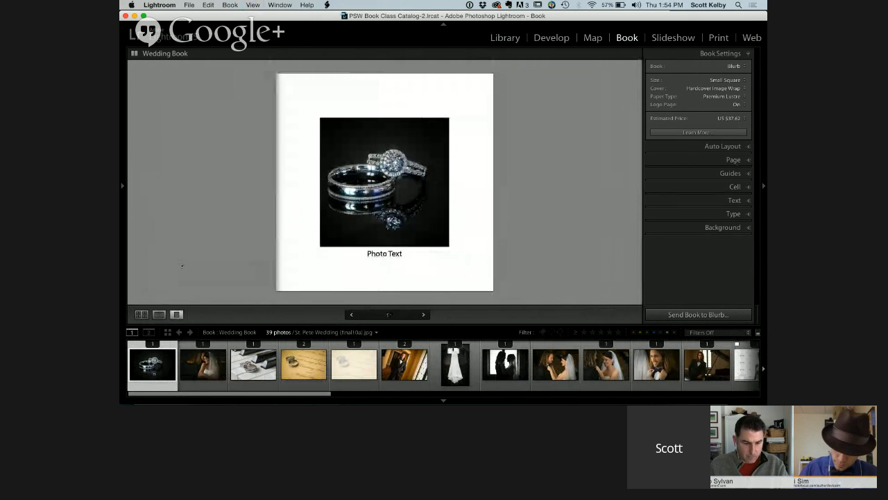
Cycle the rings page through the multi-page, spread and single-page views, finishing in the multi-page overview
{"action": "key", "text": "super+e"}
{"action": "key", "text": "super+r"}
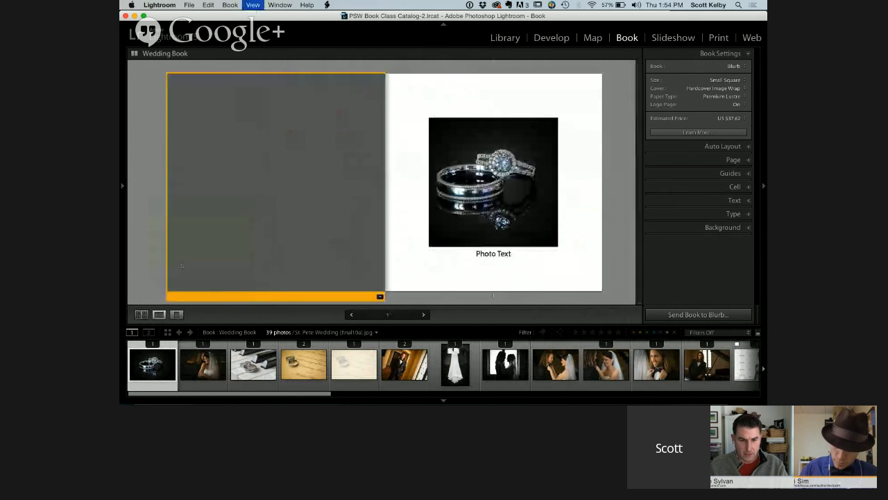
{"action": "key", "text": "super+t"}
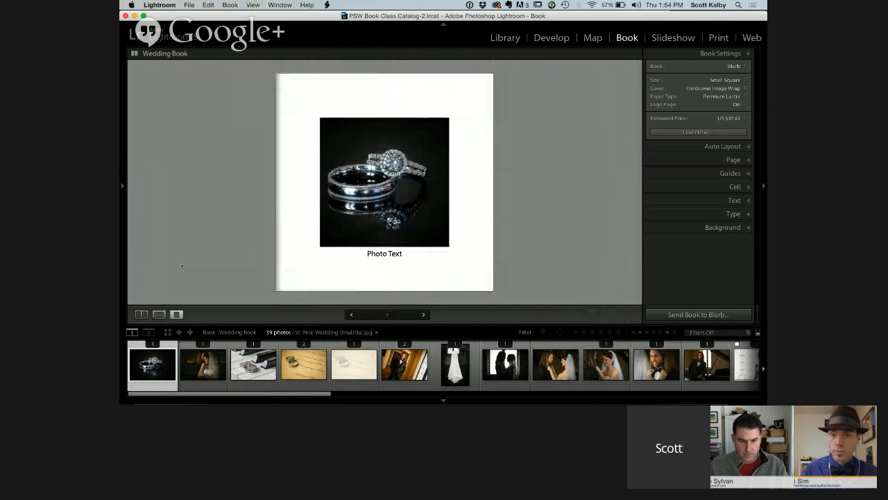
{"action": "key", "text": "super+e"}
{"action": "key", "text": "super+r"}
{"action": "key", "text": "super+t"}
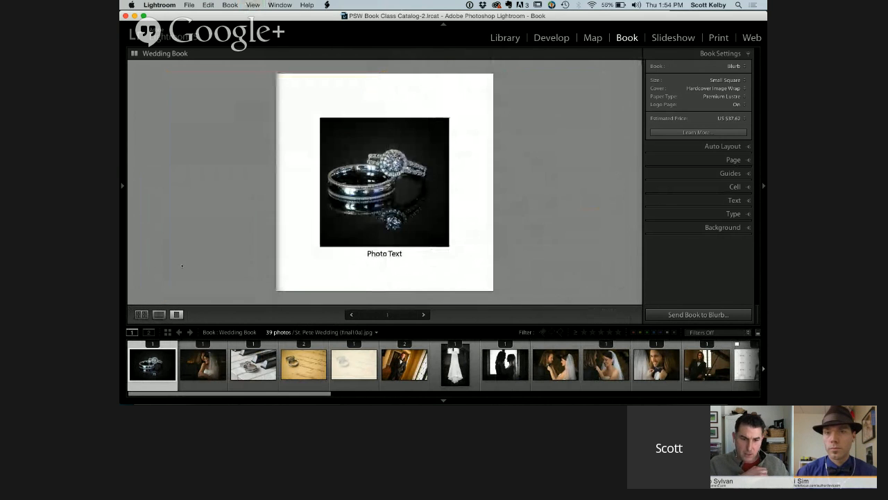
{"action": "key", "text": "super+e"}
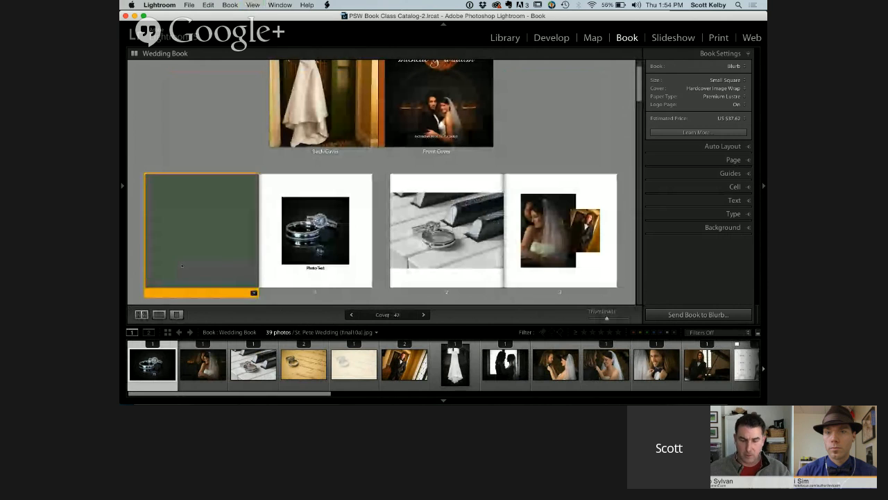
{"action": "left_click", "coordinate": [548, 148]}
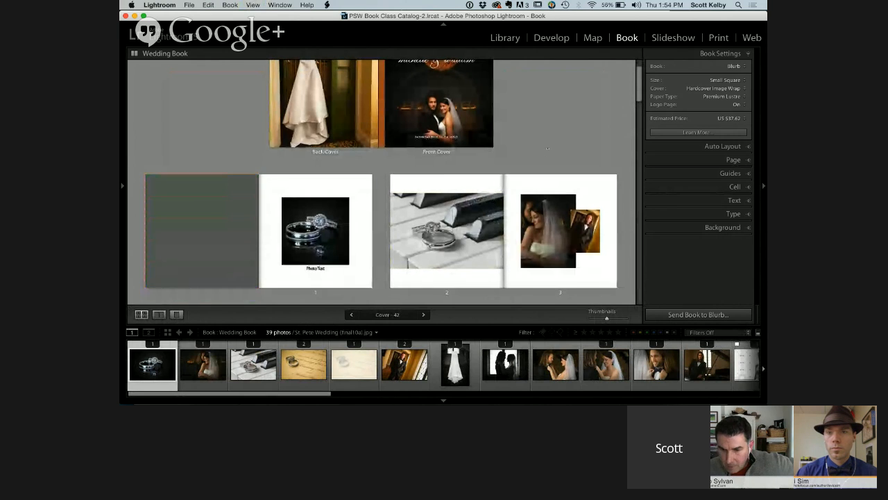
{"action": "scroll", "coordinate": [547, 147], "scroll_direction": "up", "scroll_amount": 3}
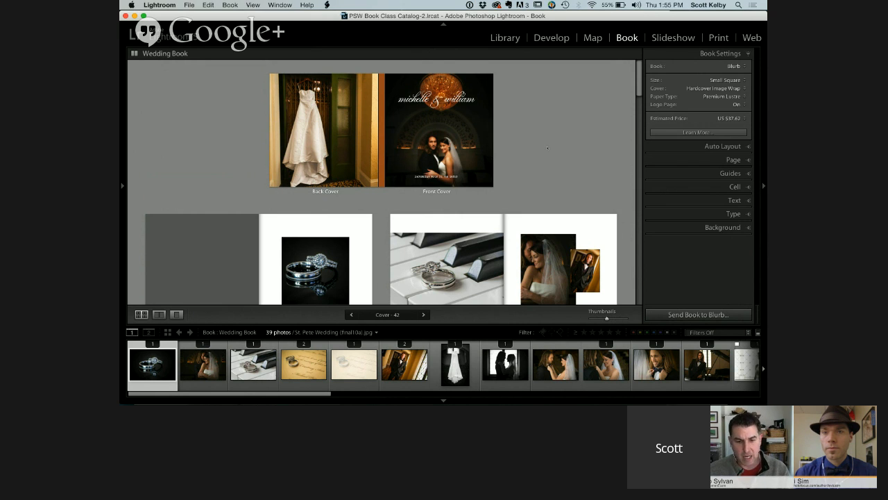
Shrink the bride's portrait on page 23 by increasing its cell padding evenly on all sides
{"action": "scroll", "coordinate": [525, 147], "scroll_direction": "down", "scroll_amount": 2}
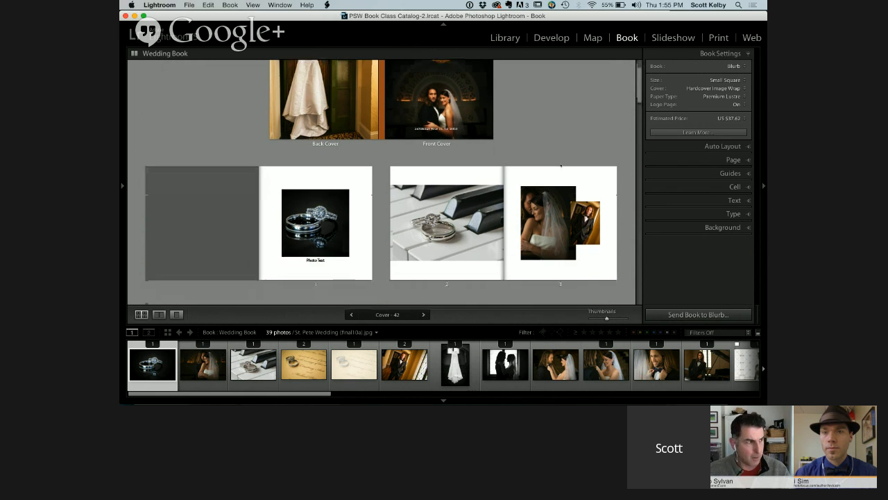
{"action": "scroll", "coordinate": [391, 174], "scroll_direction": "down", "scroll_amount": 5}
{"action": "scroll", "coordinate": [561, 164], "scroll_direction": "up", "scroll_amount": 3}
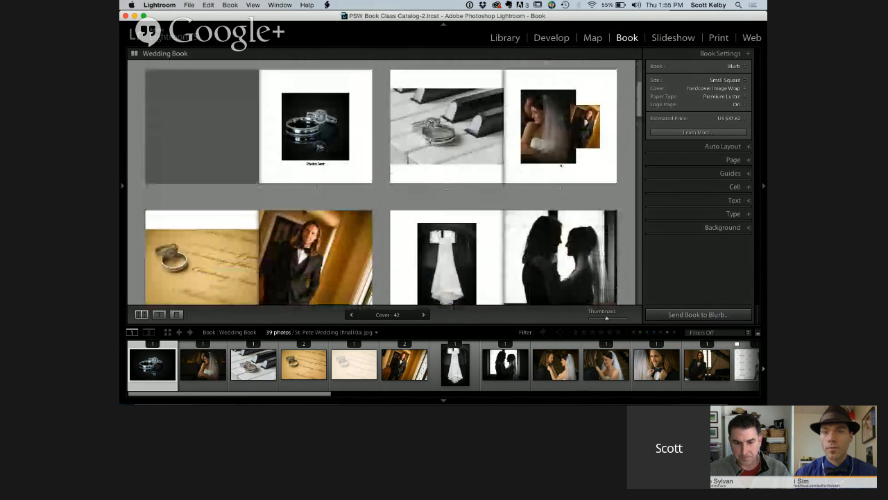
{"action": "scroll", "coordinate": [561, 165], "scroll_direction": "down", "scroll_amount": 20}
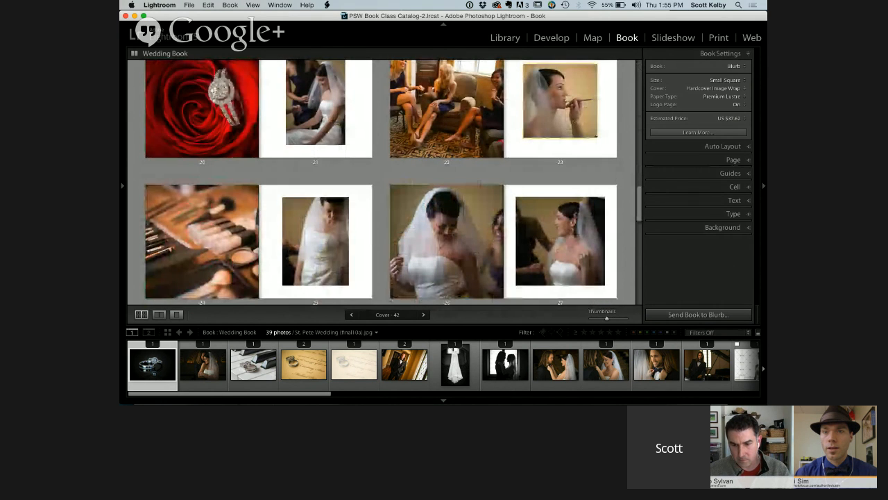
{"action": "left_click", "coordinate": [596, 133]}
{"action": "left_click", "coordinate": [619, 138]}
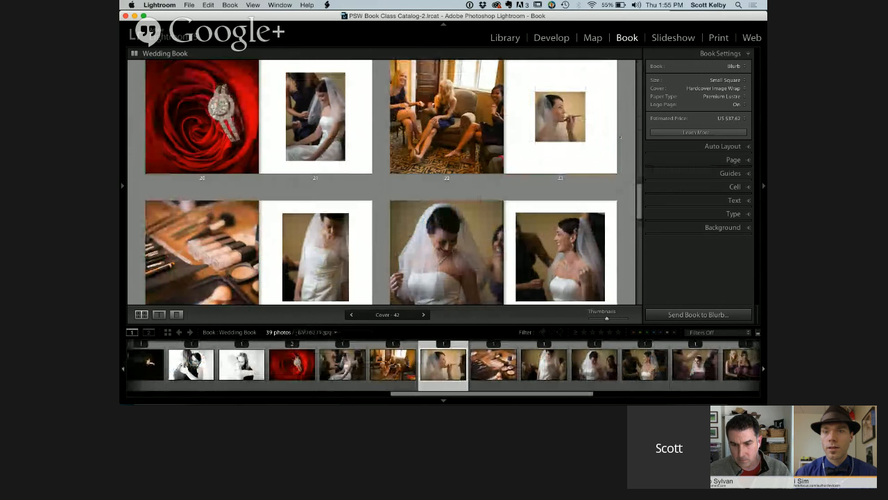
Review the photo and layout options available for page 23, including saving it as a custom page
{"action": "left_click", "coordinate": [603, 141]}
{"action": "scroll", "coordinate": [624, 150], "scroll_direction": "up", "scroll_amount": 1}
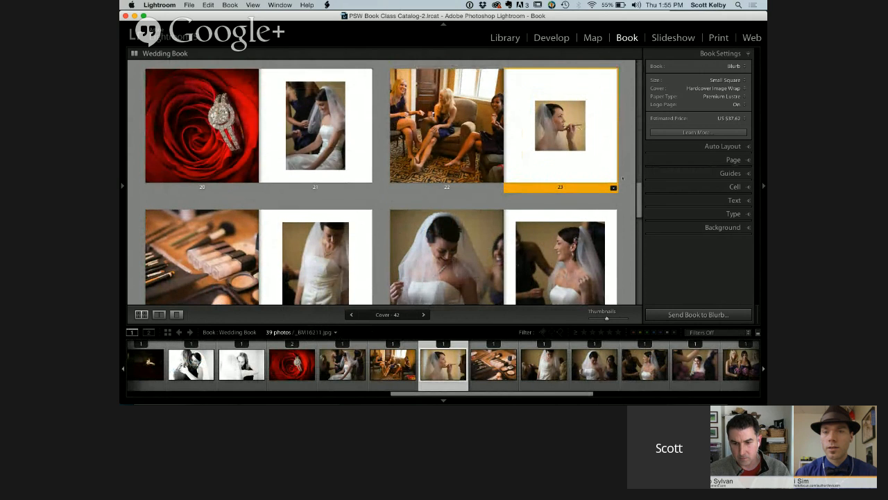
{"action": "right_click", "coordinate": [600, 134]}
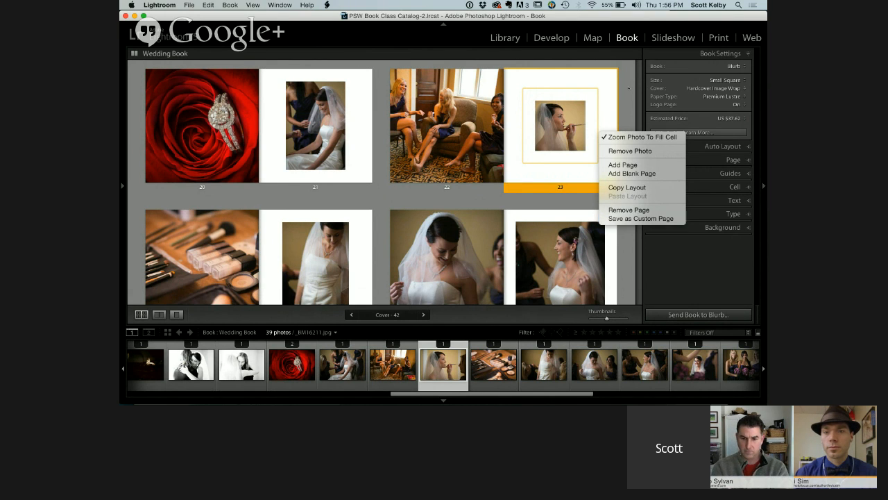
{"action": "left_click", "coordinate": [629, 88]}
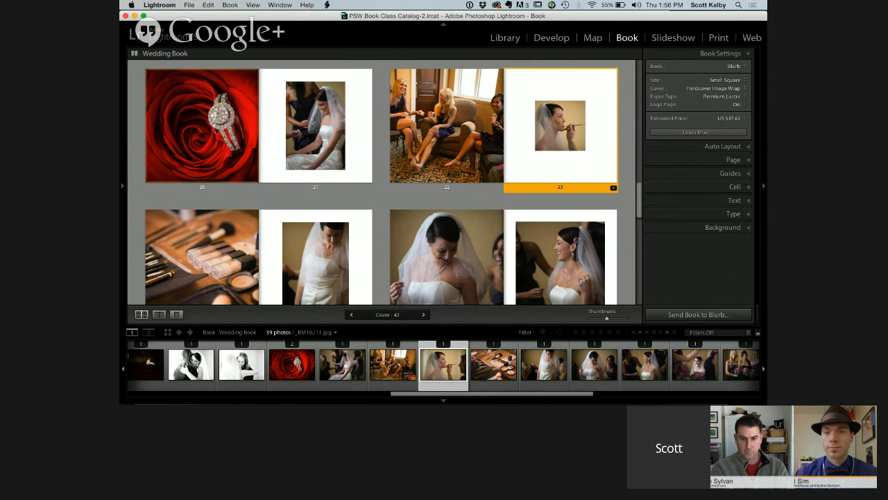
Pad the rose and ring photo on page 20 evenly by 79 pt on all sides
{"action": "left_click", "coordinate": [217, 133]}
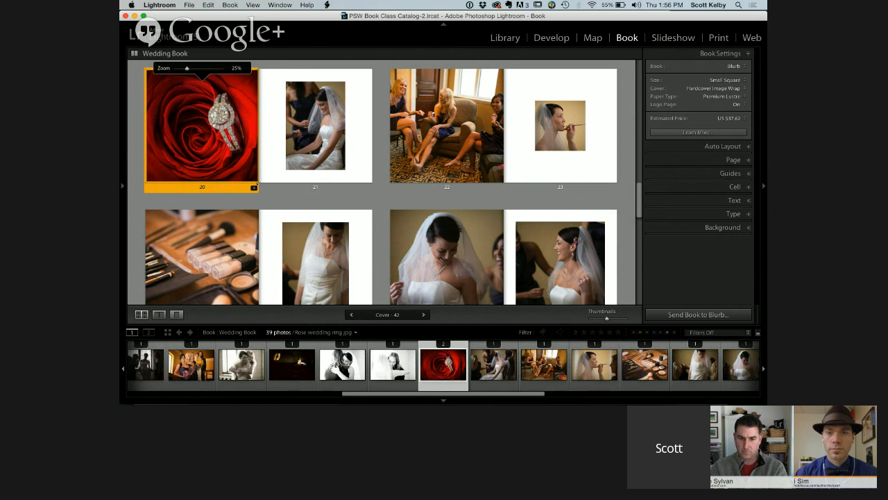
{"action": "left_click_drag", "start_coordinate": [257, 181], "coordinate": [241, 168]}
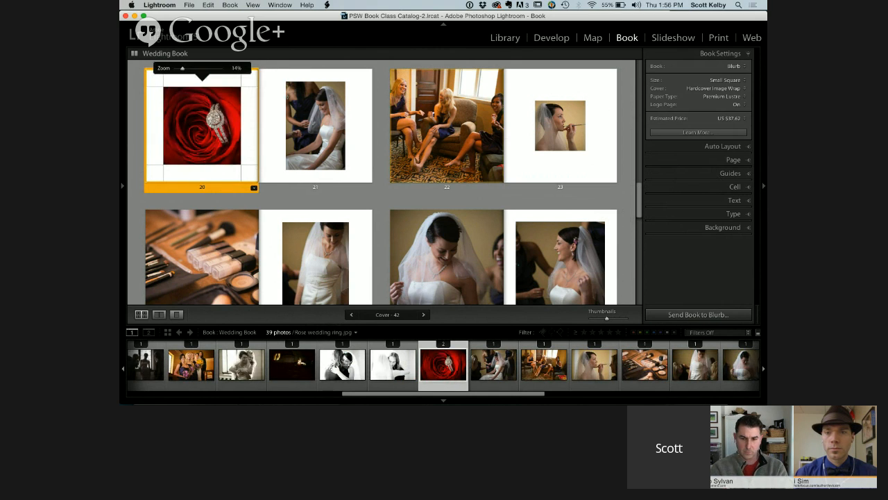
Unlink page 20's cell padding and set it to 65 pt left, 62 pt right and 252 pt bottom for a wide photo strip
{"action": "left_click", "coordinate": [735, 160]}
{"action": "left_click", "coordinate": [737, 179]}
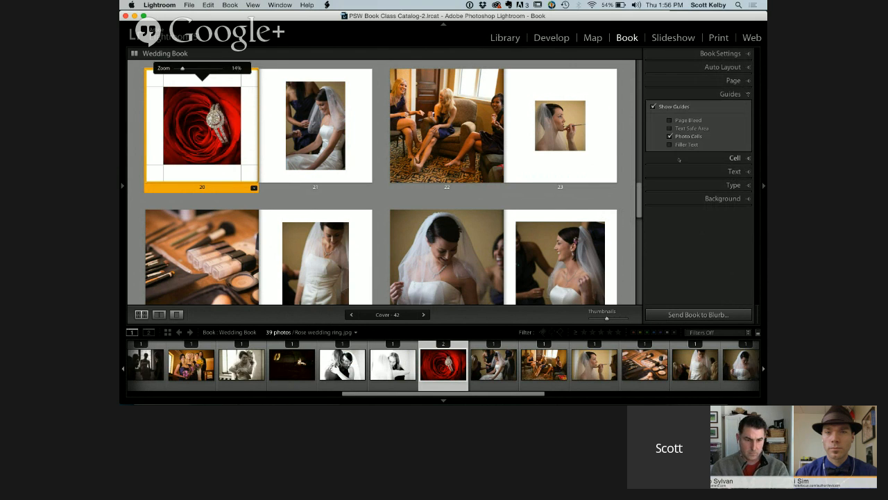
{"action": "left_click", "coordinate": [735, 159]}
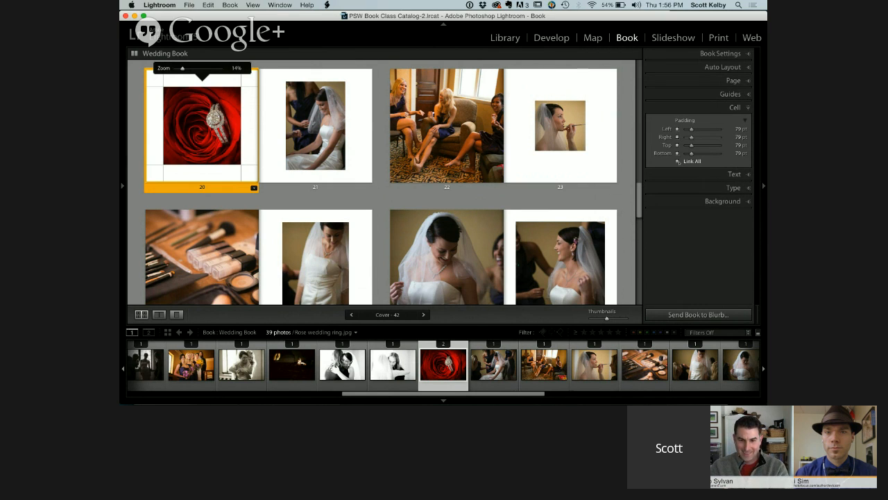
{"action": "left_click", "coordinate": [677, 161]}
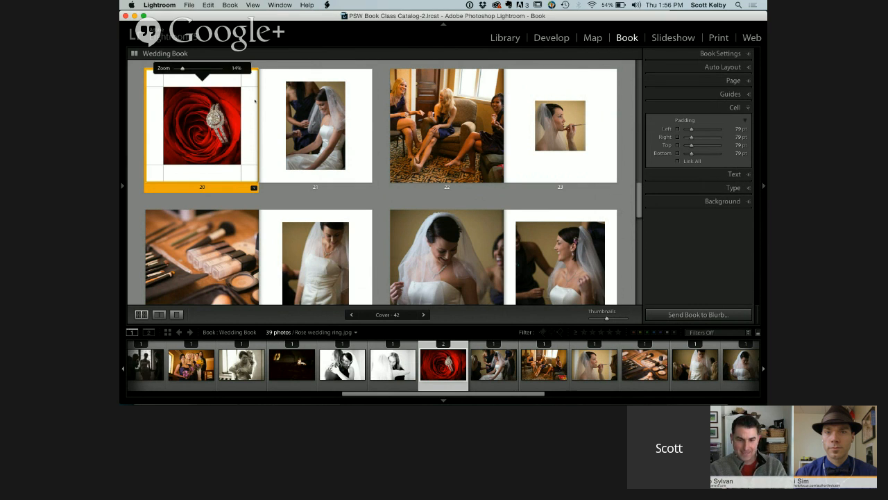
{"action": "mouse_move", "coordinate": [242, 109]}
{"action": "left_mouse_down"}
{"action": "mouse_move", "coordinate": [227, 139]}
{"action": "mouse_move", "coordinate": [214, 124]}
{"action": "mouse_move", "coordinate": [252, 114]}
{"action": "mouse_move", "coordinate": [245, 114]}
{"action": "left_mouse_up"}
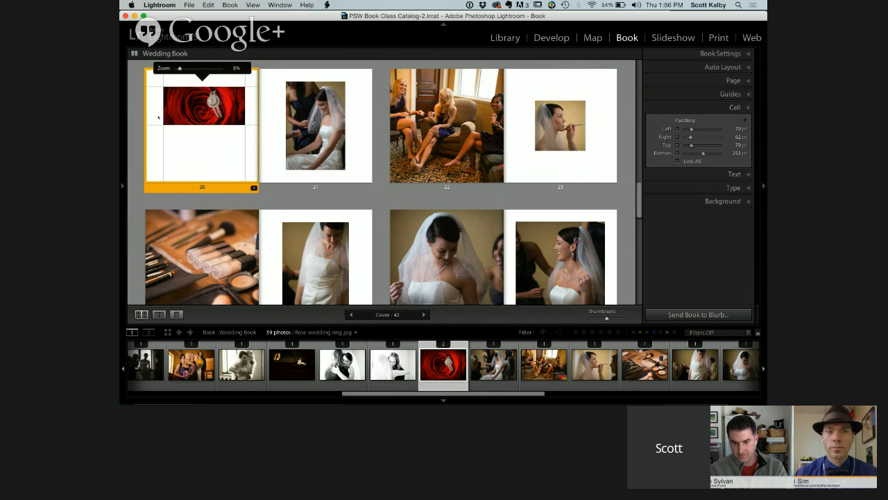
{"action": "left_click_drag", "start_coordinate": [158, 118], "coordinate": [155, 118]}
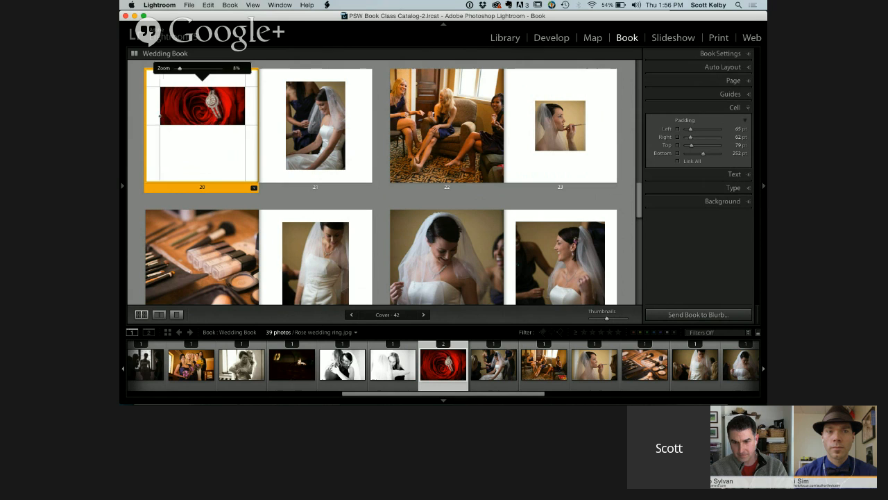
Look at the Save as Custom Page option for page 20 without applying it
{"action": "right_click", "coordinate": [225, 146]}
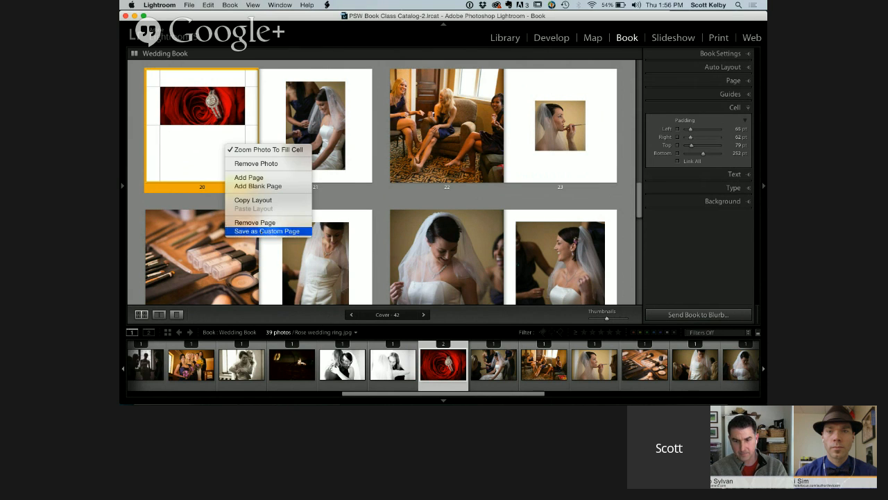
{"action": "left_click", "coordinate": [194, 167]}
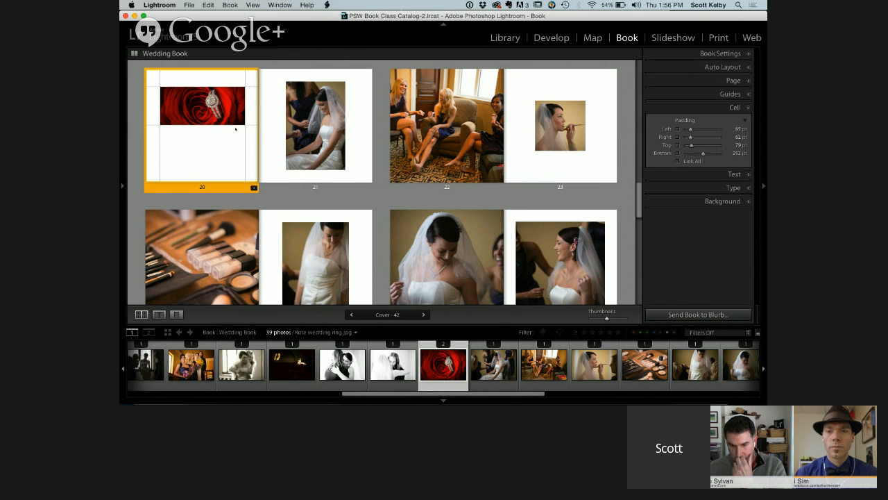
Reshape page 20's rose photo into a tall narrow strip with 286 pt right and 75 pt bottom padding
{"action": "left_click_drag", "start_coordinate": [226, 125], "coordinate": [177, 141]}
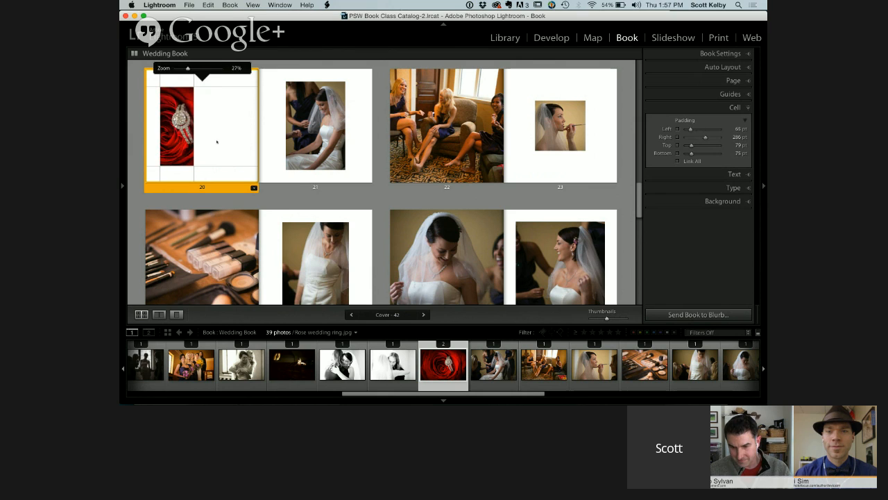
{"action": "left_click", "coordinate": [263, 66]}
{"action": "left_click", "coordinate": [229, 95]}
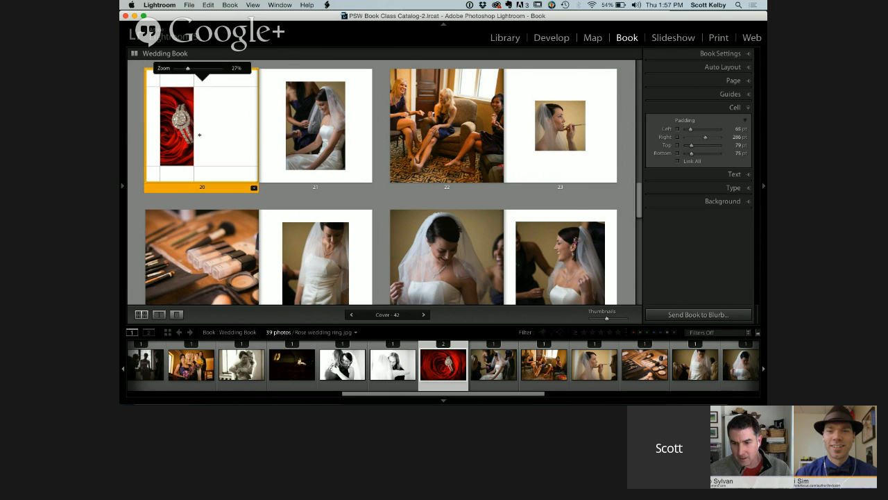
Make page 20's rose photo a wide strip with 65 pt right and 253 pt bottom padding, and deselect the page
{"action": "left_click_drag", "start_coordinate": [194, 135], "coordinate": [238, 125]}
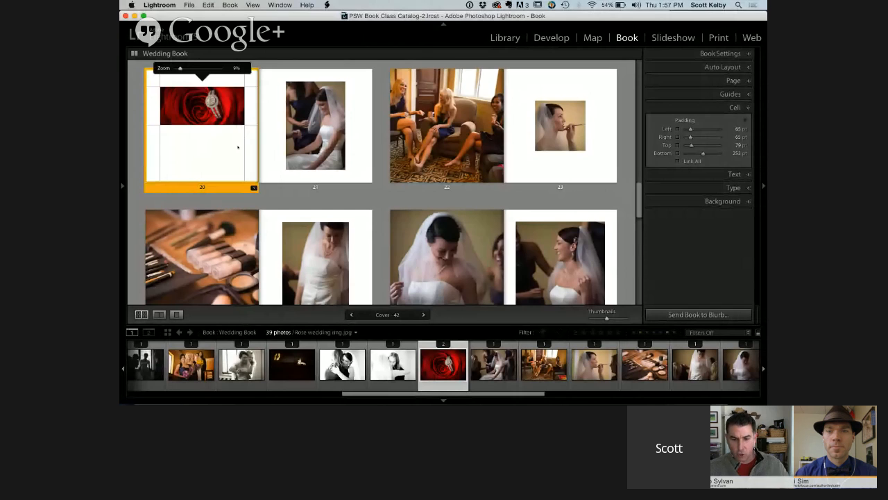
{"action": "left_click", "coordinate": [383, 138]}
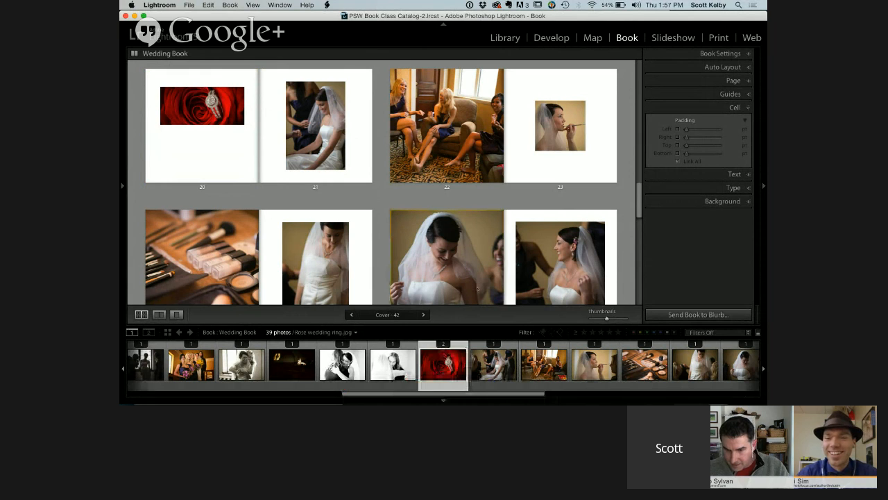
Switch to the Google+ Hangout in Safari and stop sharing the screen
{"action": "mouse_move", "coordinate": [330, 400]}
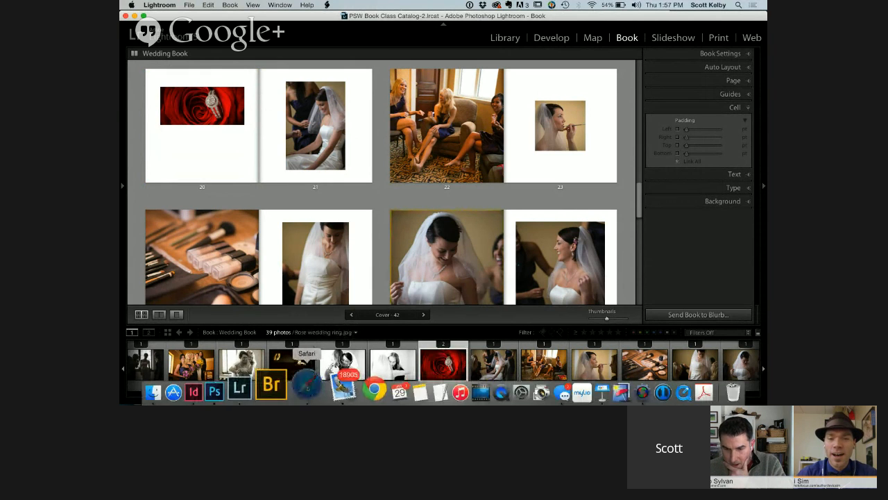
{"action": "left_click", "coordinate": [306, 392]}
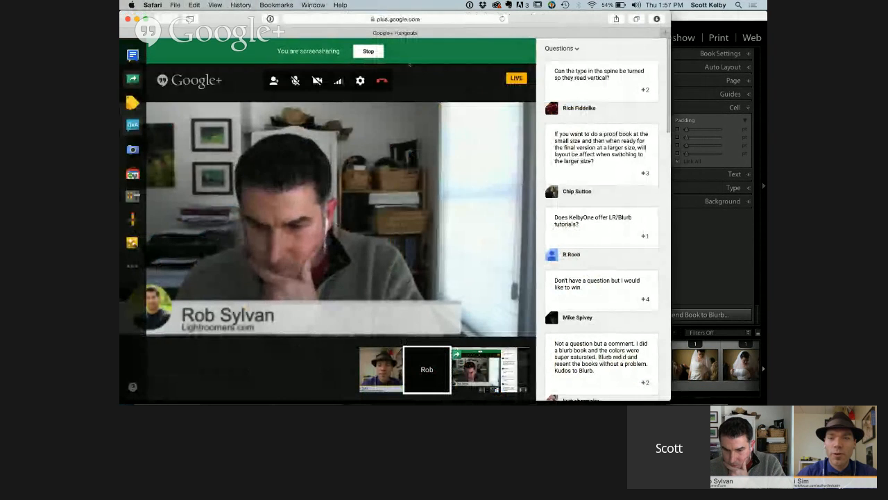
{"action": "left_click", "coordinate": [368, 52]}
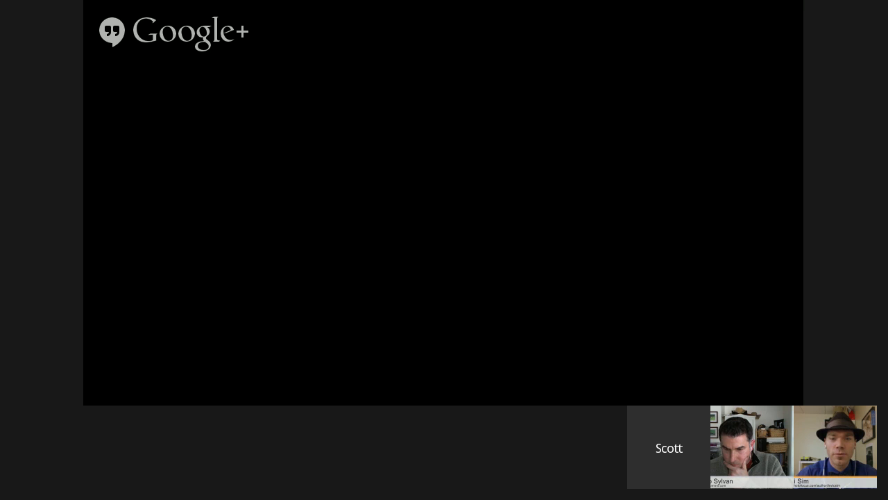